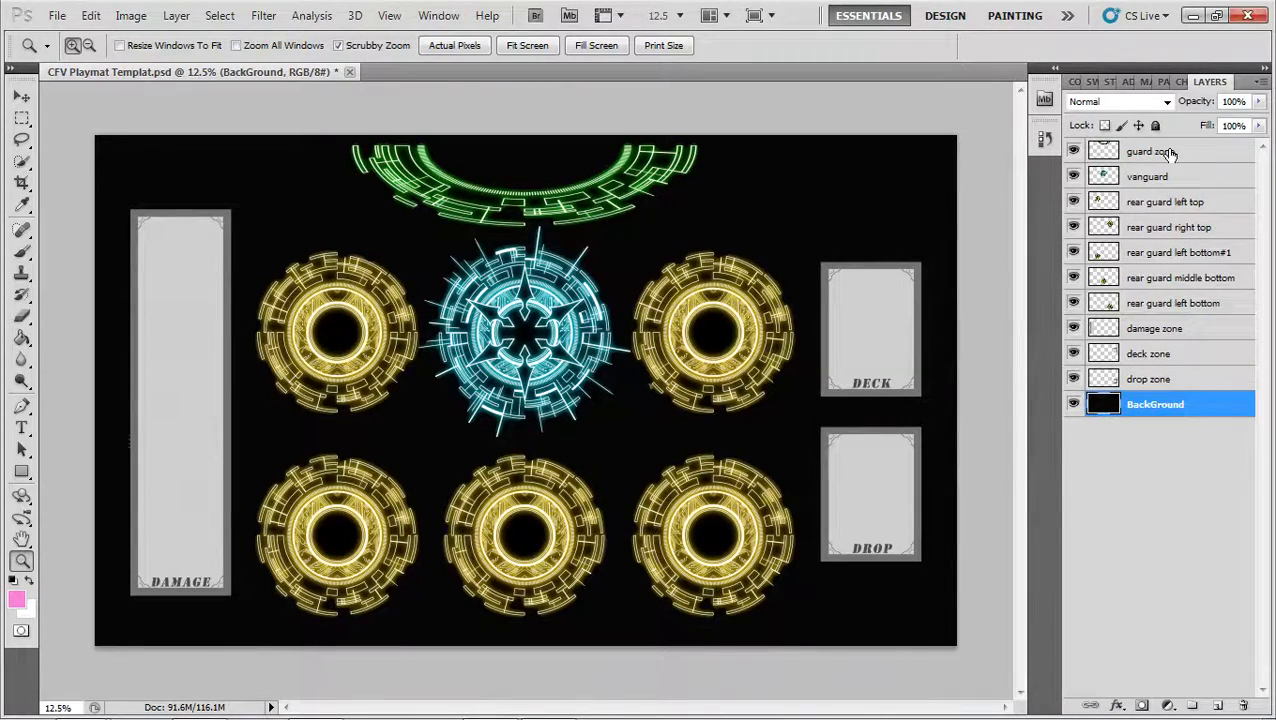
# Toggle the BackGround, drop zone, deck zone and damage zone layers off and on to examine what each contains
pyautogui.click(1073, 405)
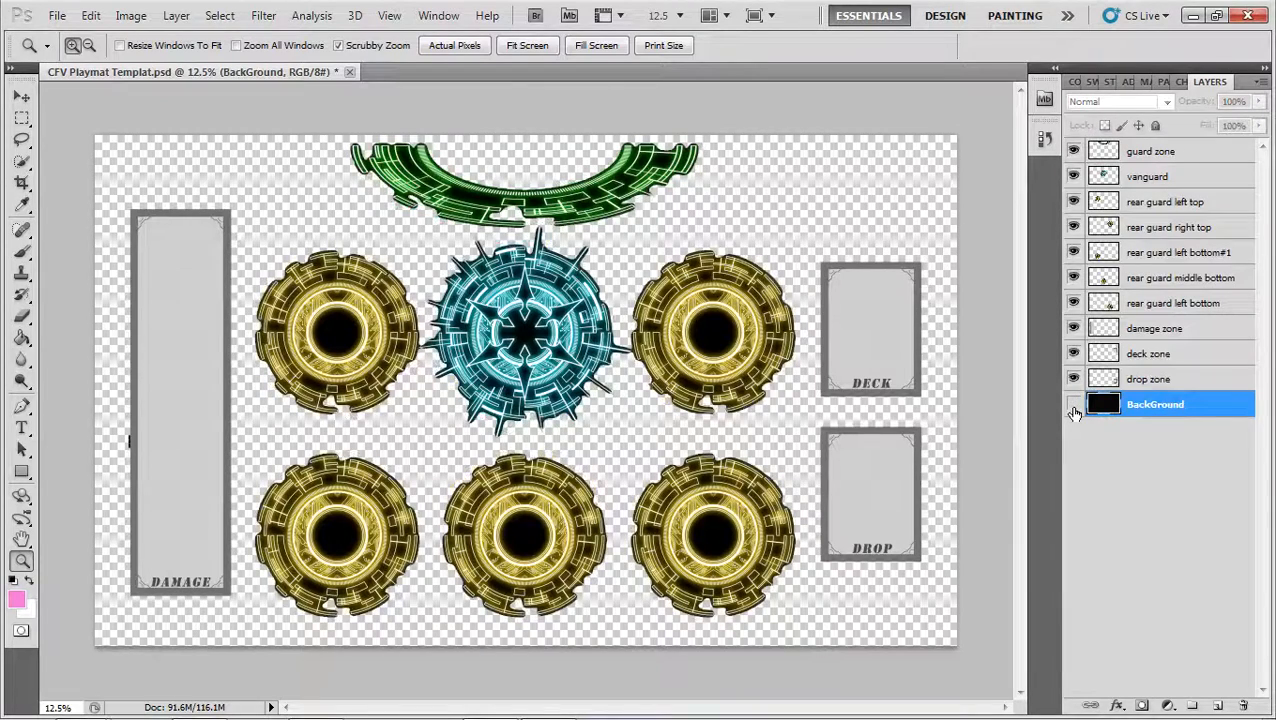
pyautogui.click(1073, 404)
pyautogui.click(1073, 379)
pyautogui.click(1073, 379)
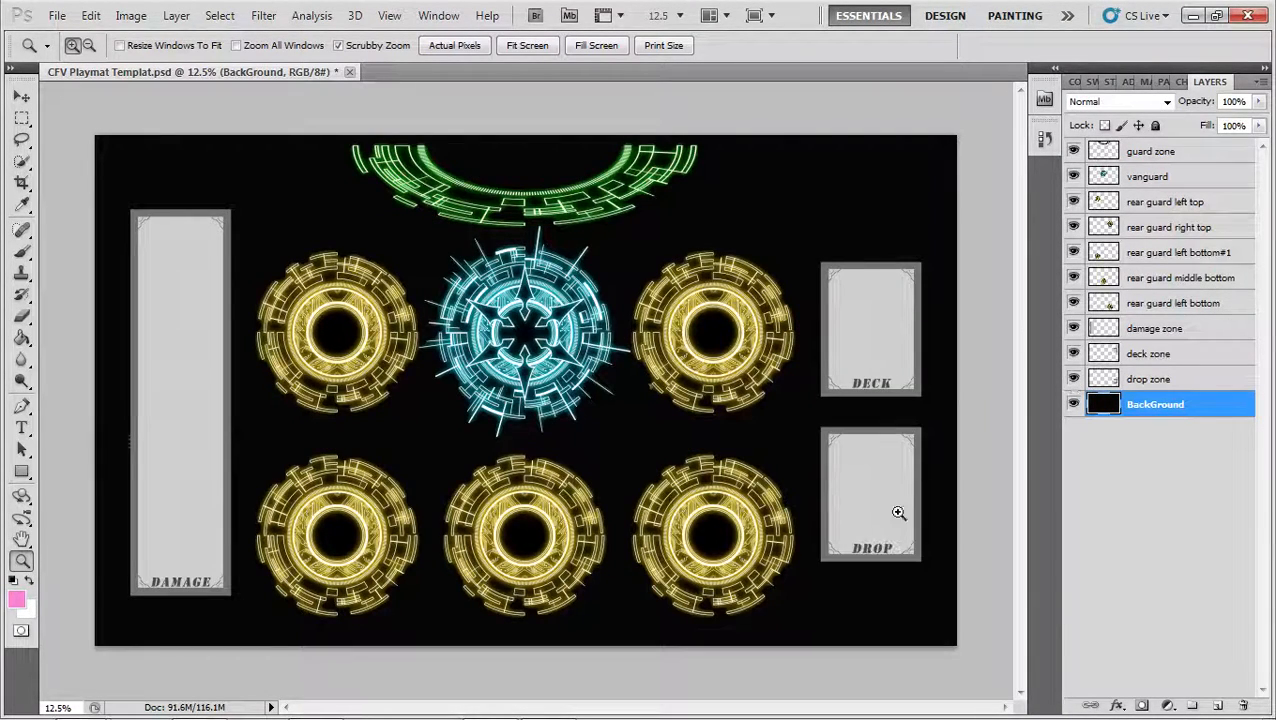
pyautogui.click(1073, 353)
pyautogui.click(1073, 353)
pyautogui.click(1073, 328)
pyautogui.click(1073, 328)
# Hide the five rear guard circle layers and the vanguard layer
pyautogui.click(1073, 303)
pyautogui.click(1073, 278)
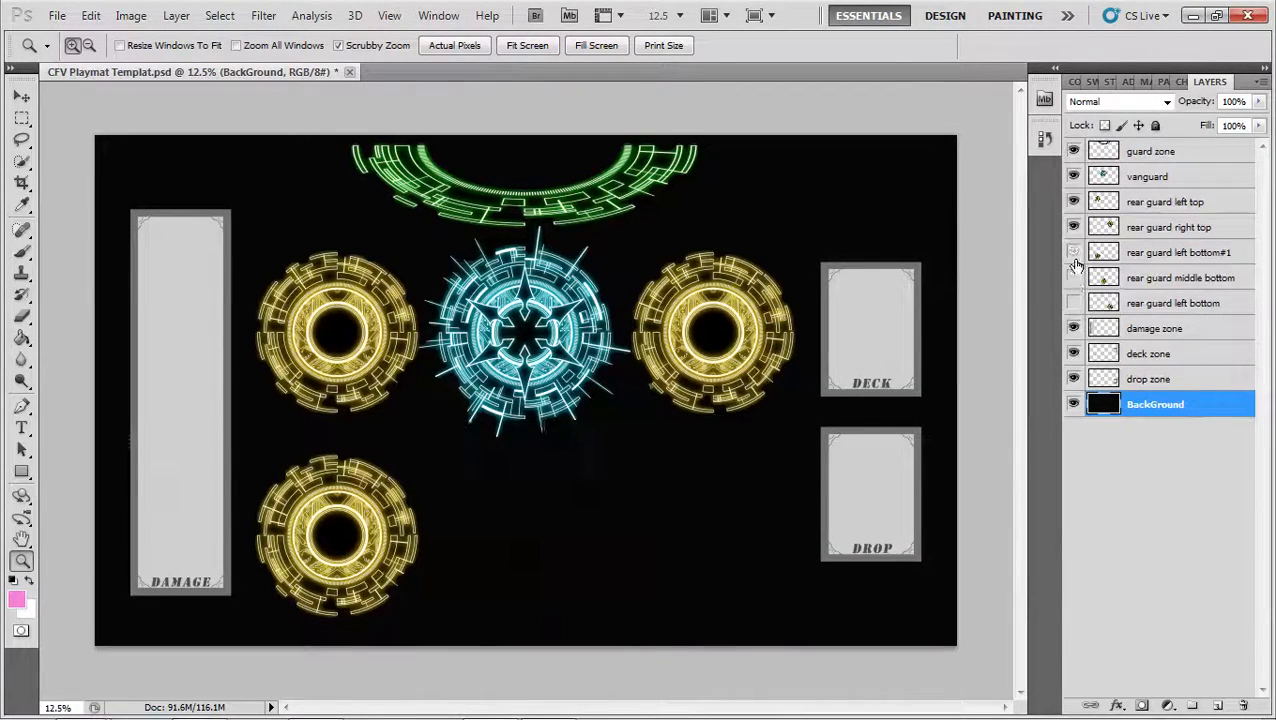
pyautogui.click(1073, 252)
pyautogui.click(1073, 227)
pyautogui.click(1073, 201)
pyautogui.click(1073, 176)
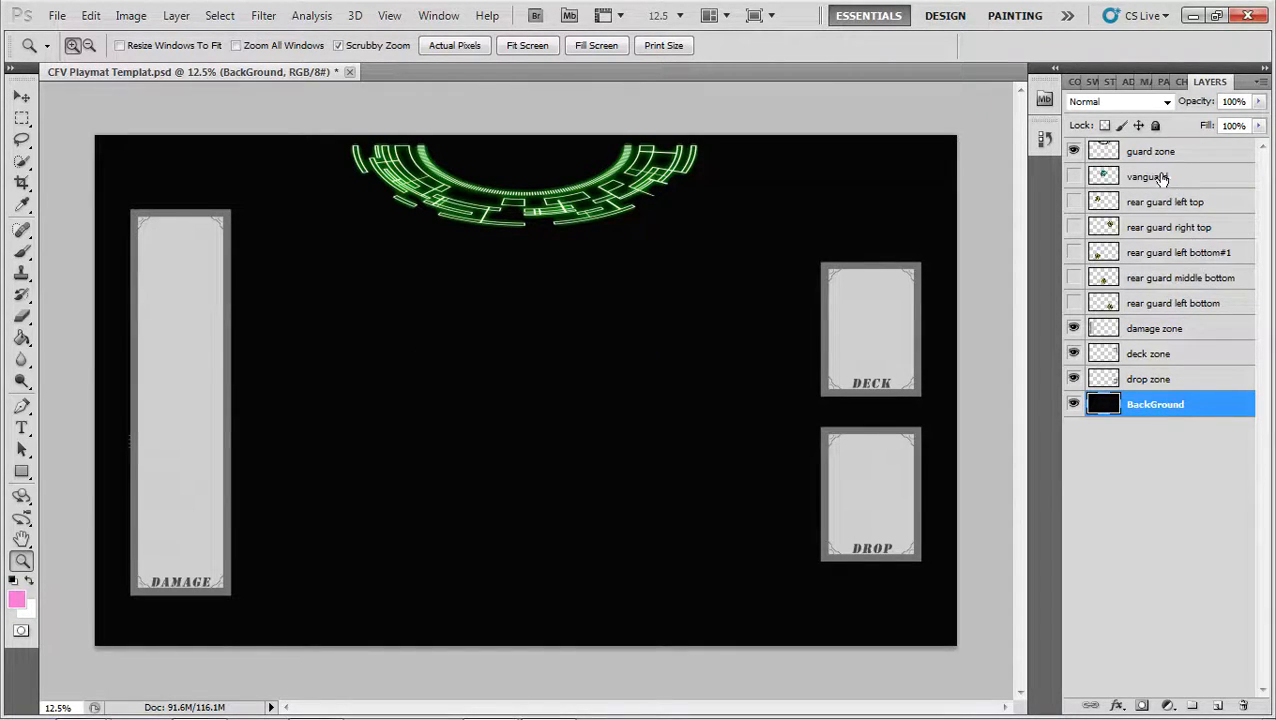
# Hide the guard zone layer, keeping only the damage, deck and drop zones shown over the background
pyautogui.click(1073, 176)
pyautogui.click(1073, 176)
pyautogui.click(1073, 151)
pyautogui.click(1073, 151)
pyautogui.click(1073, 151)
pyautogui.moveTo(1073, 151); pyautogui.dragTo(1078, 303)
pyautogui.click(1073, 379)
pyautogui.moveTo(1073, 358)
pyautogui.mouseDown()
pyautogui.moveTo(1073, 150)
pyautogui.moveTo(1073, 372)
pyautogui.moveTo(1077, 338)
pyautogui.mouseUp()
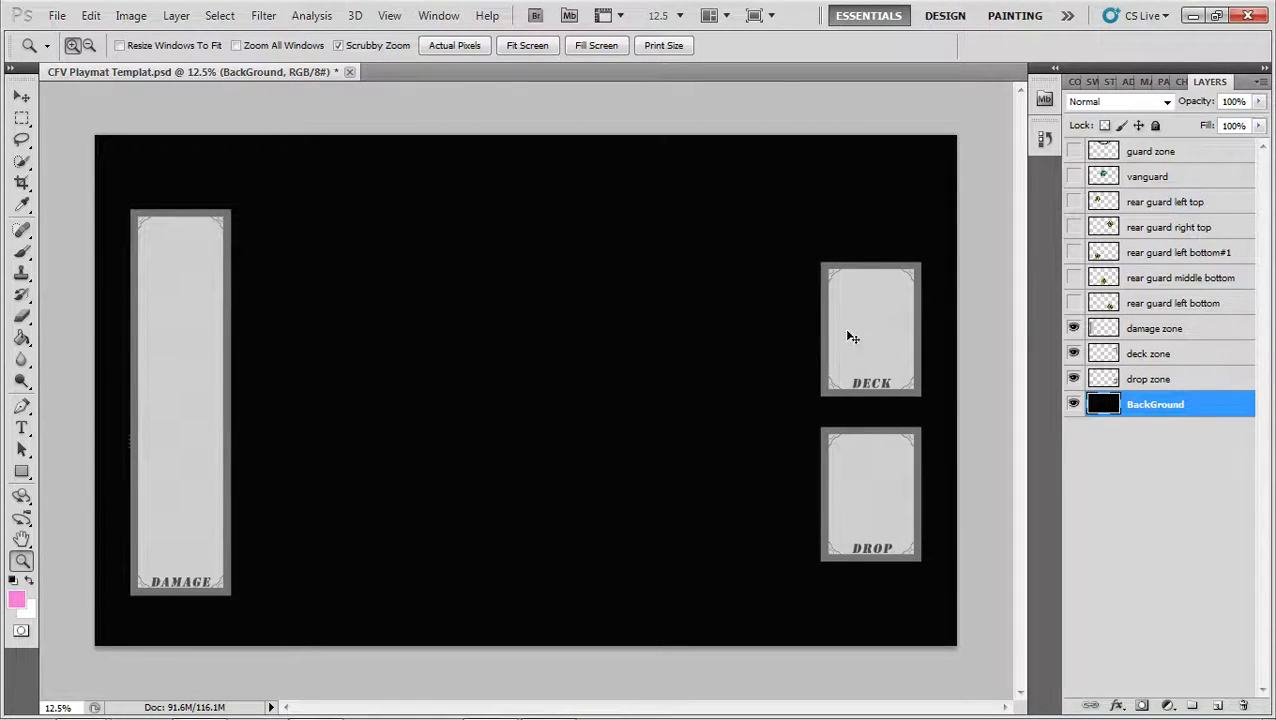
# Open the image Fullmetal-Alchemist-Brotherhood-Image.jpg from the Cardfight folder
pyautogui.hotkey('ctrl', 'o')
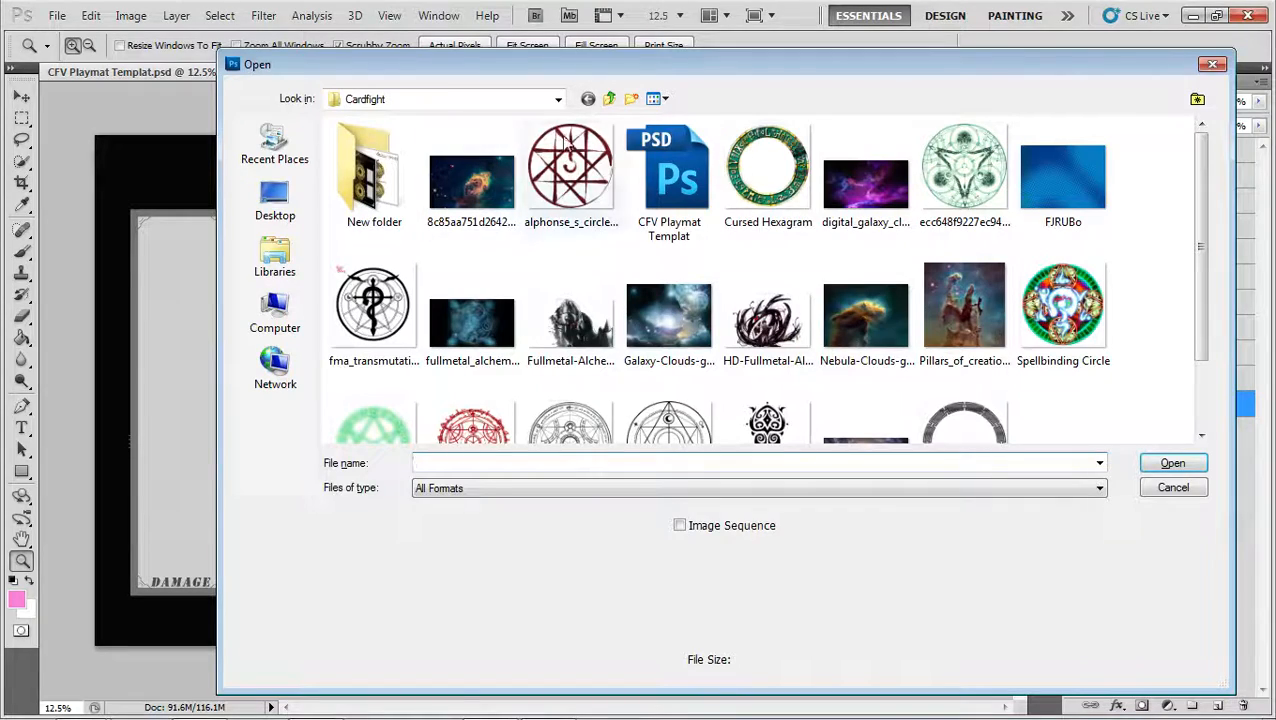
pyautogui.moveTo(699, 73); pyautogui.dragTo(585, 77)
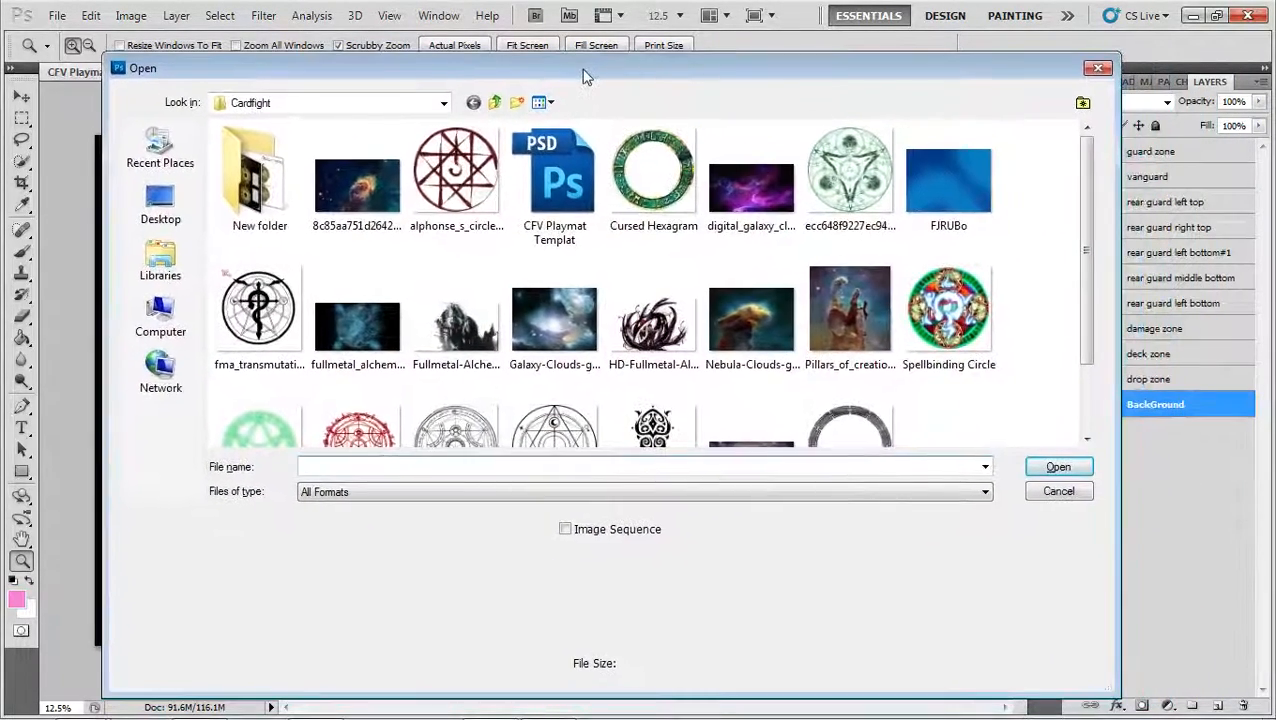
pyautogui.click(632, 269)
pyautogui.scroll(-2, 629, 275)
pyautogui.scroll(2, 616, 292)
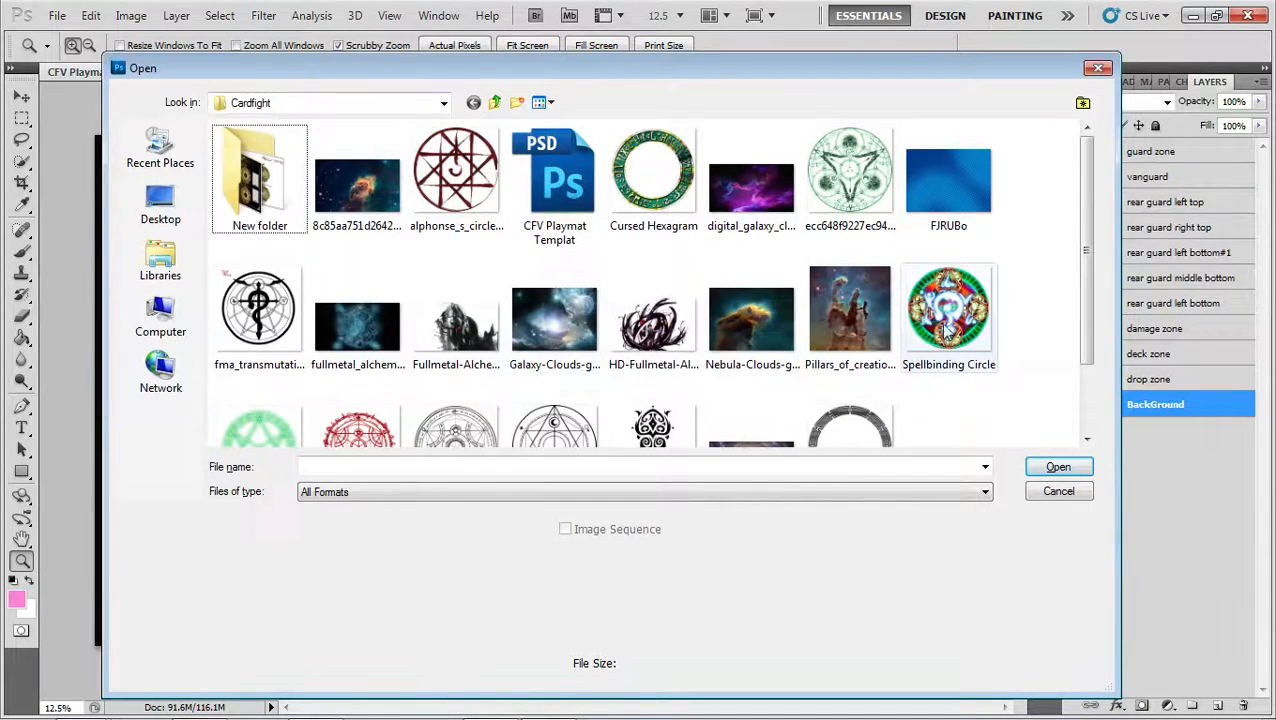
pyautogui.scroll(-2, 946, 330)
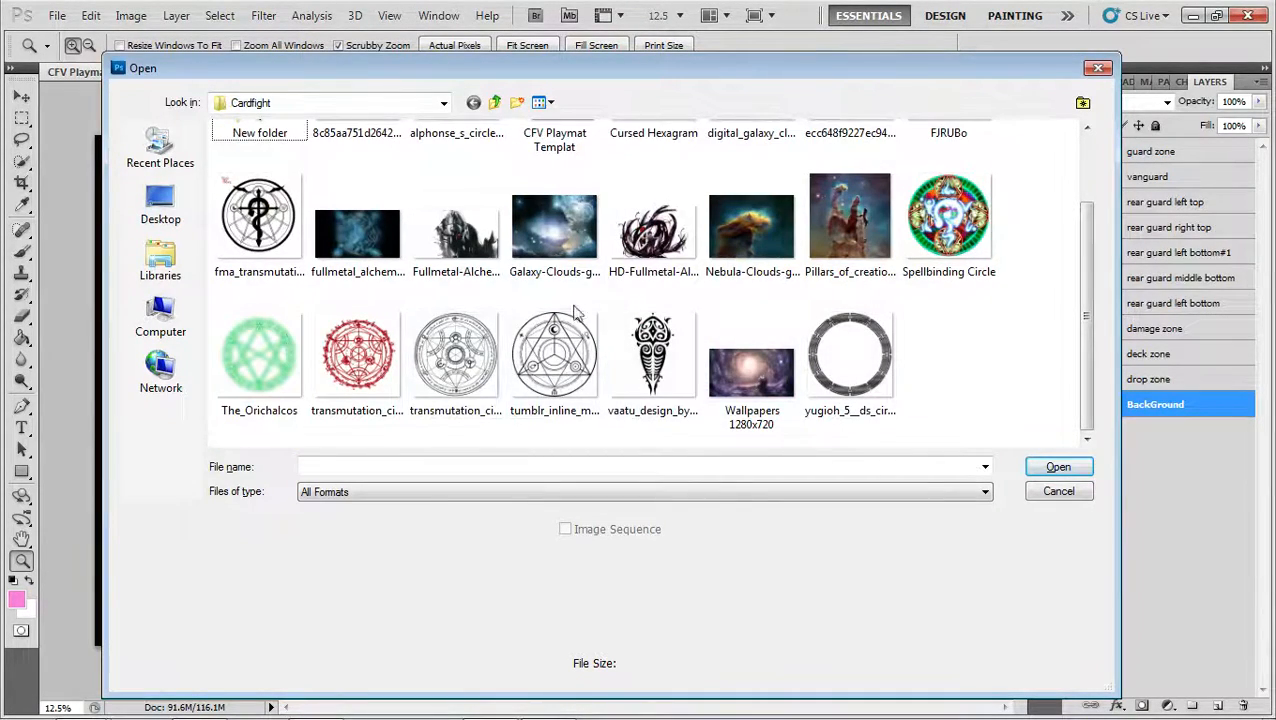
pyautogui.scroll(2, 583, 314)
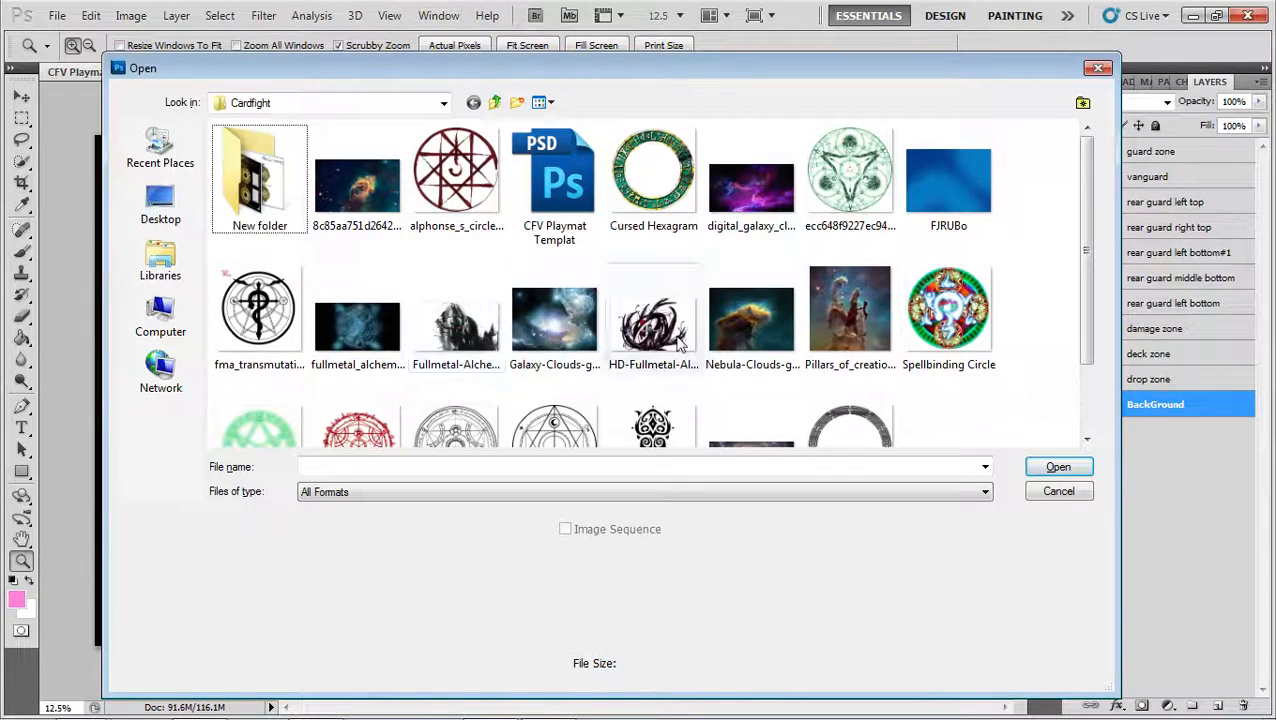
pyautogui.scroll(-1, 690, 342)
pyautogui.scroll(1, 695, 342)
pyautogui.doubleClick(462, 338)
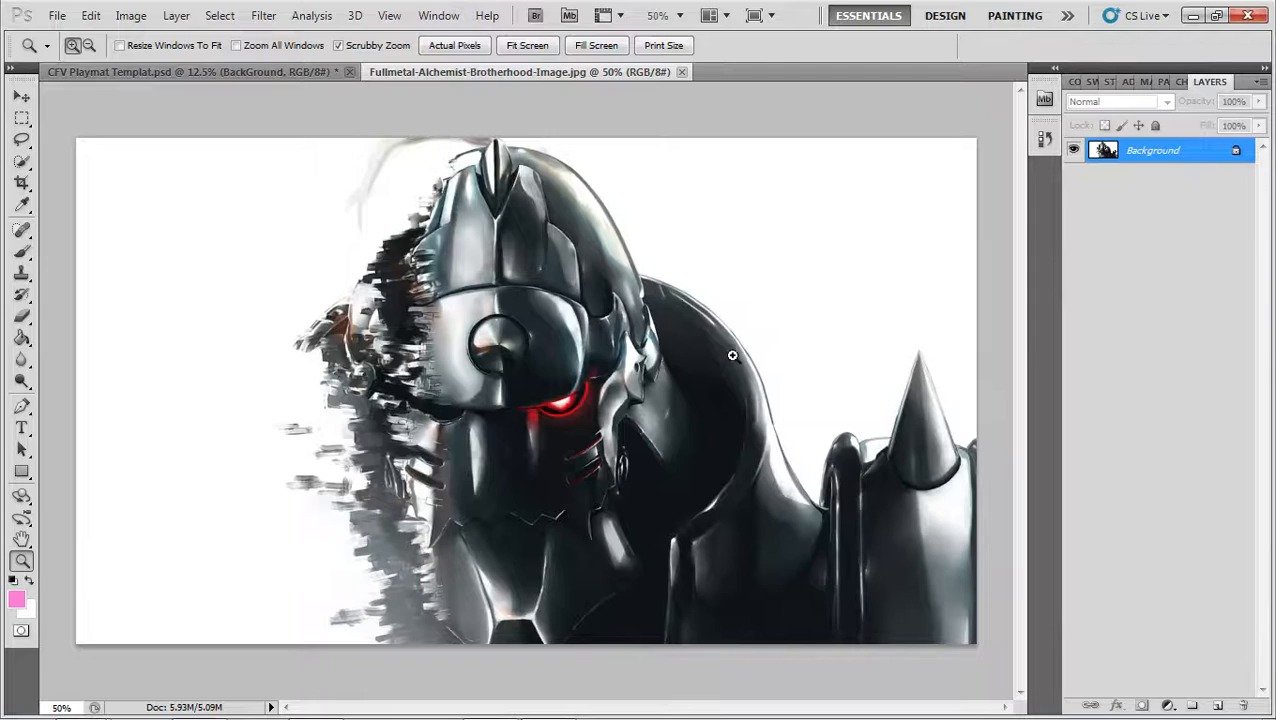
# Quick-select the white area right of the armored figure and convert the locked Background into the regular layer Layer 0
pyautogui.press('w')
pyautogui.moveTo(804, 274); pyautogui.dragTo(834, 282)
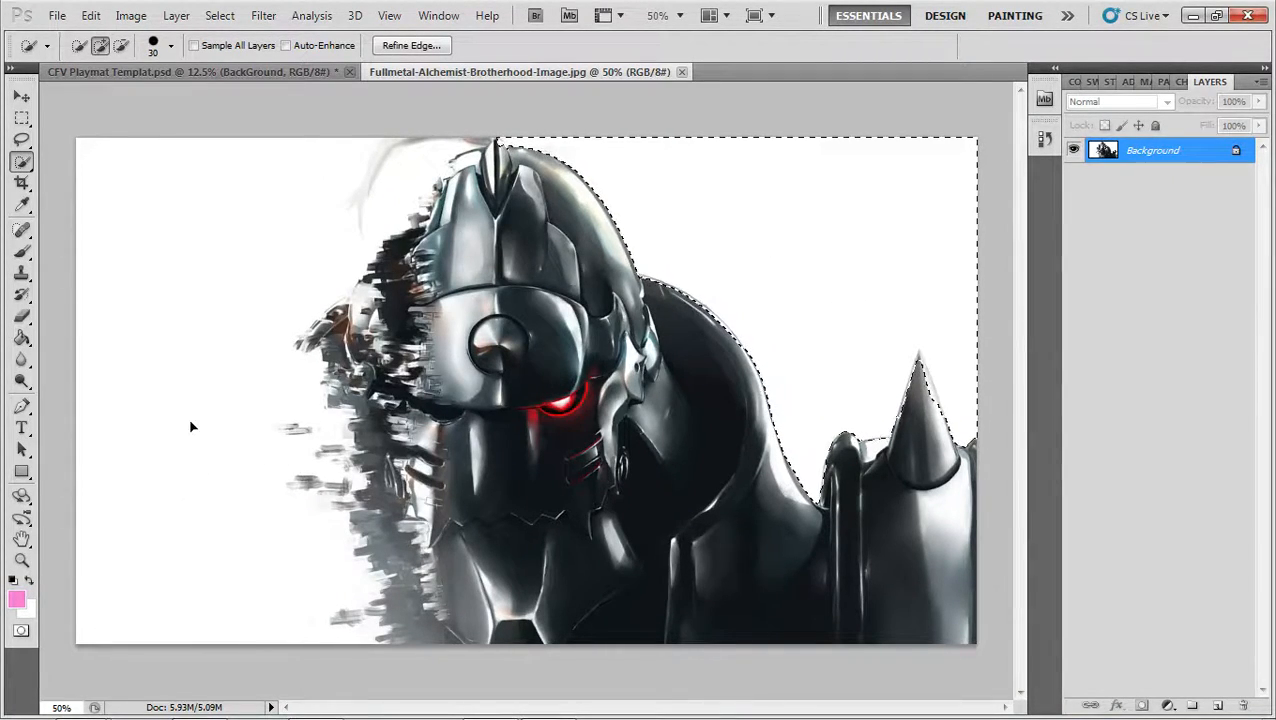
pyautogui.press('Delete')
pyautogui.click(643, 288)
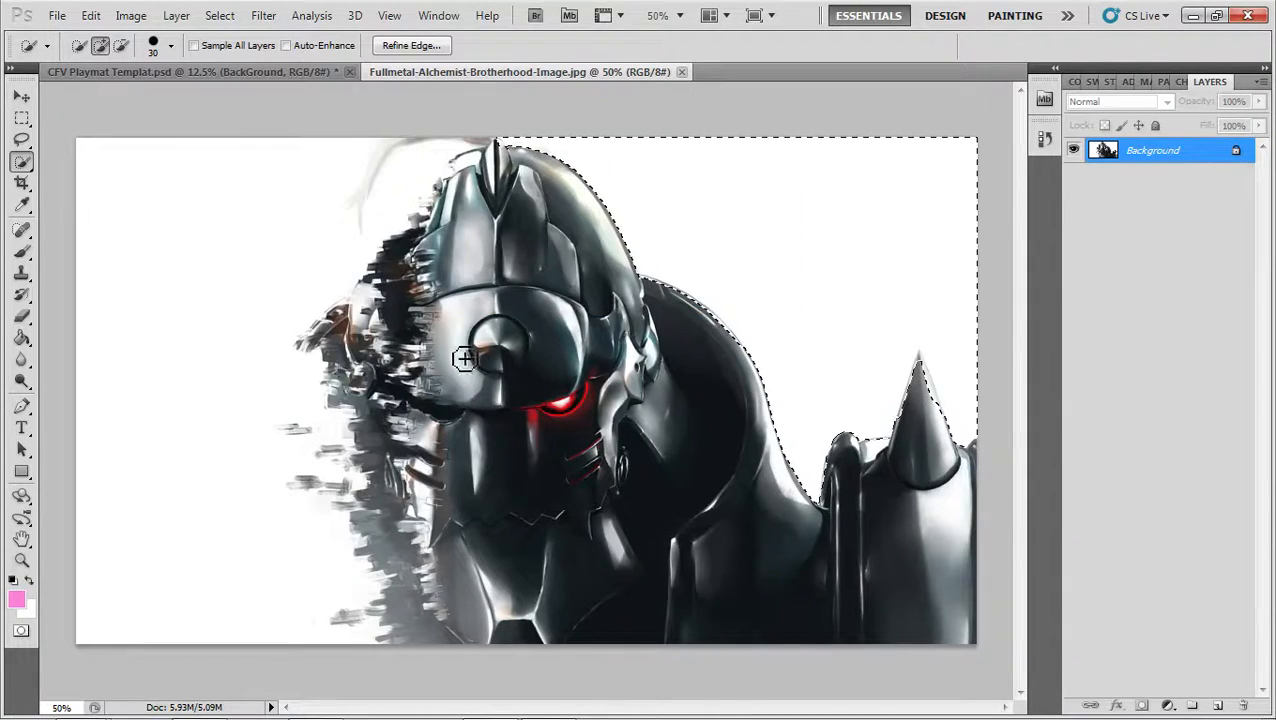
pyautogui.doubleClick(1197, 151)
pyautogui.press('Return')
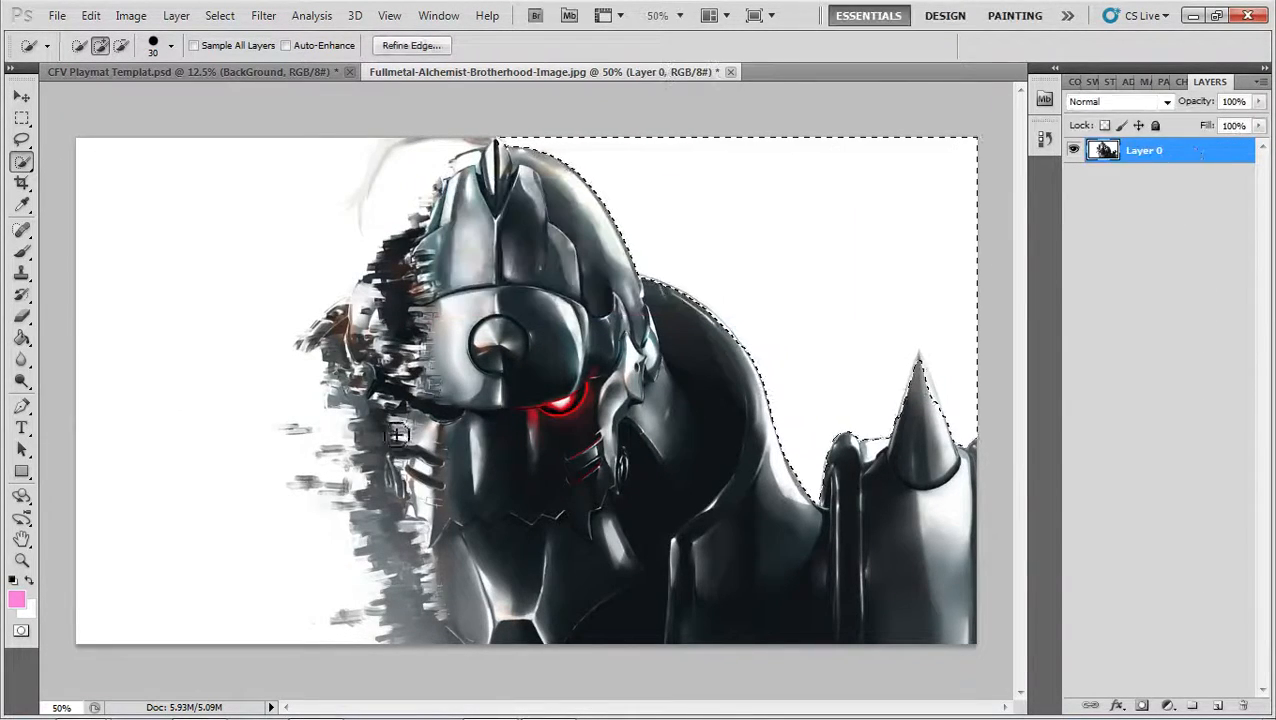
# Try clearing the white backdrop on both sides of the figure with Quick Selection, undo the deletion and deselect
pyautogui.moveTo(248, 353)
pyautogui.mouseDown()
pyautogui.moveTo(214, 413)
pyautogui.moveTo(208, 459)
pyautogui.mouseUp()
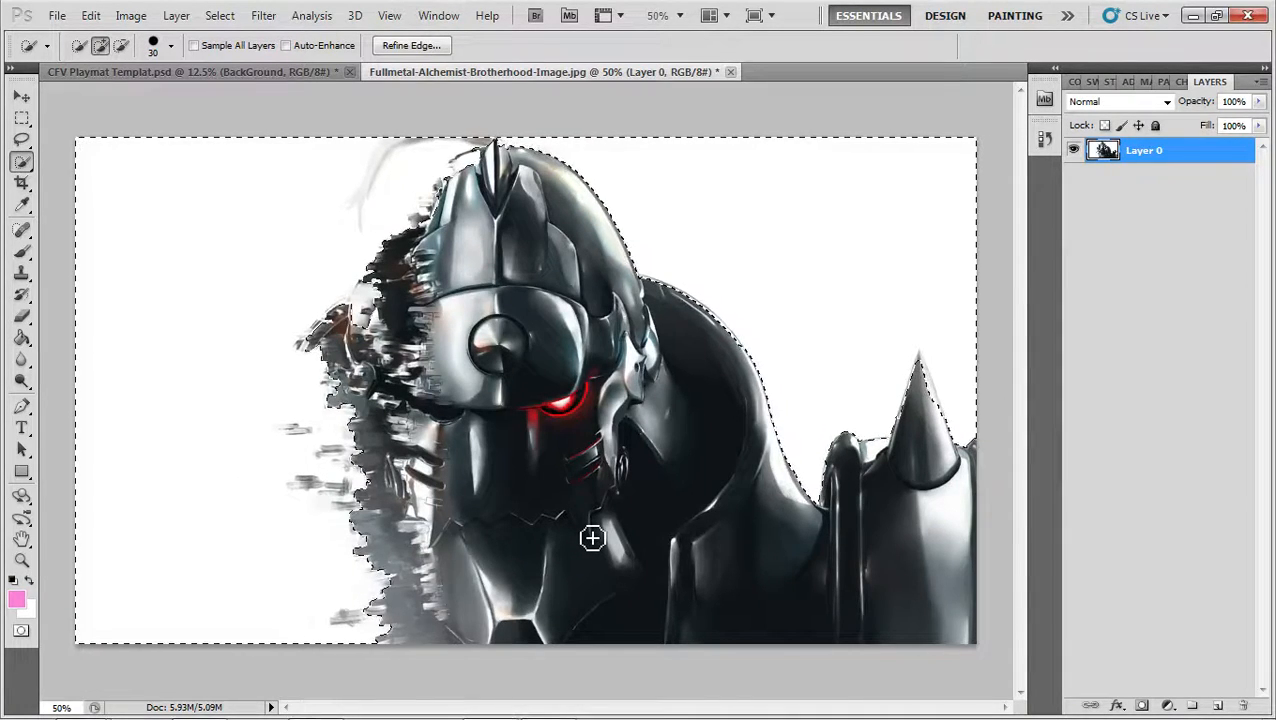
pyautogui.press('Delete')
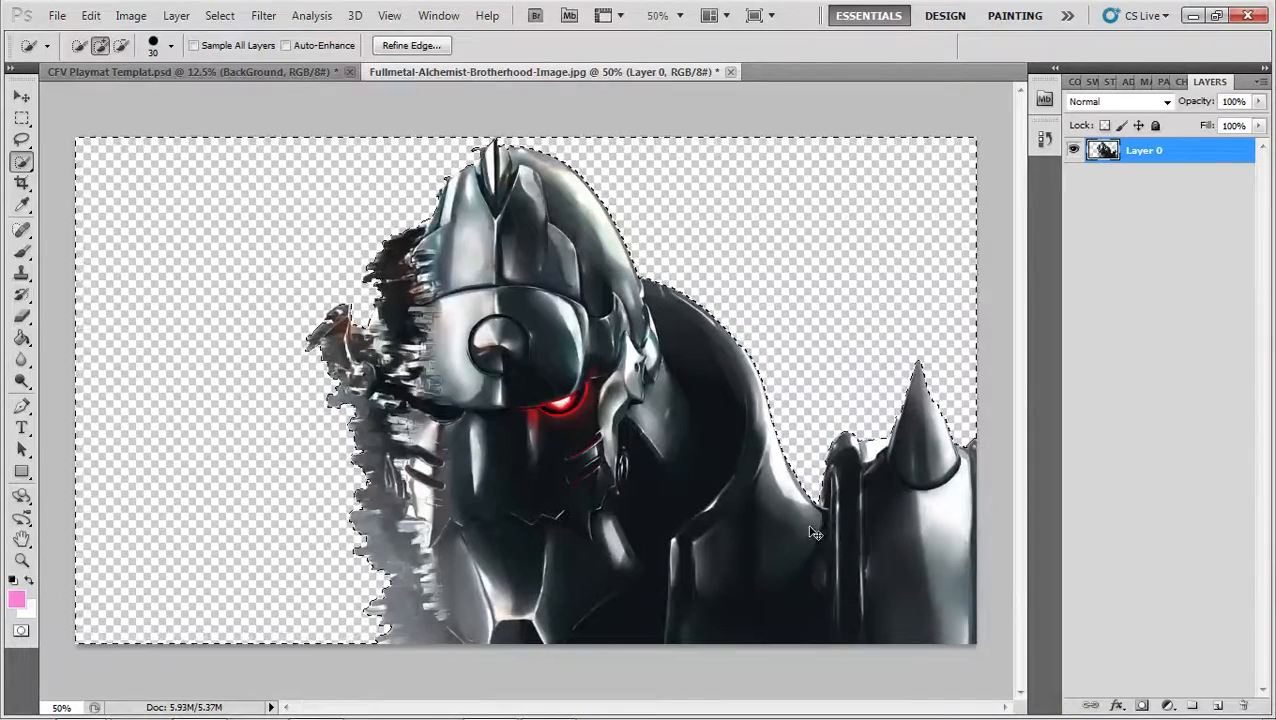
pyautogui.hotkey('ctrl', 'shift', 's')
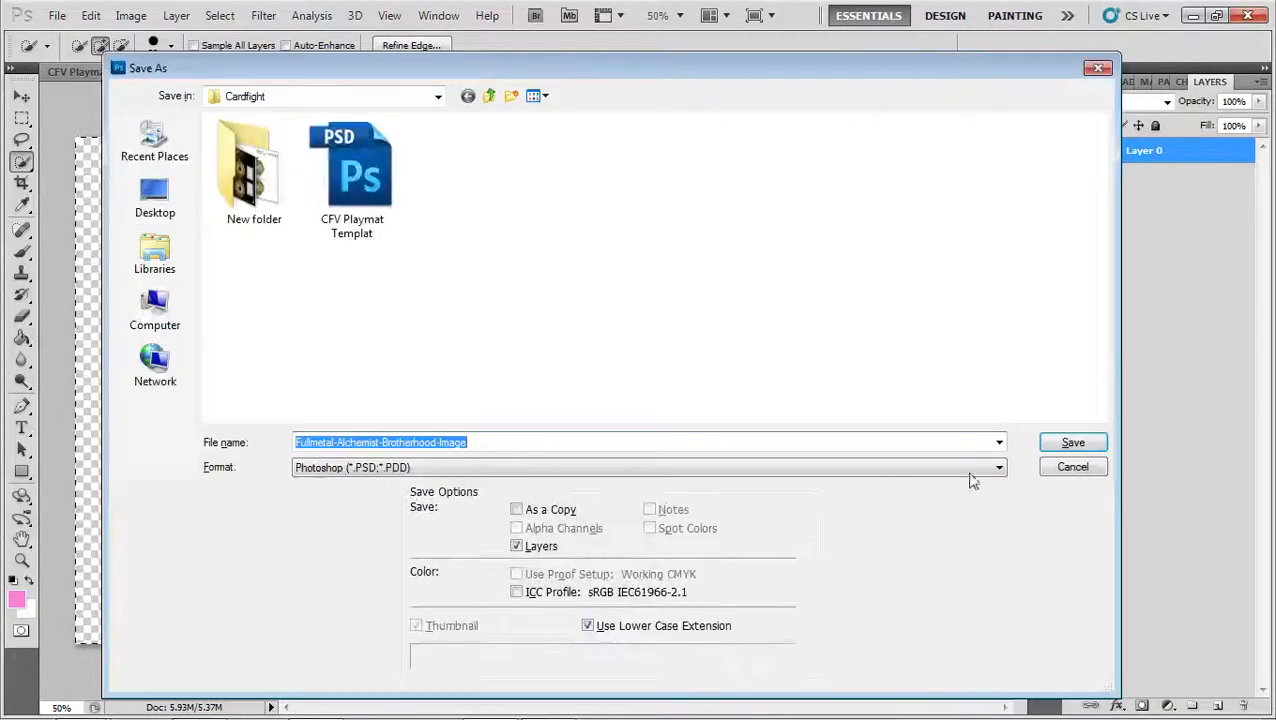
pyautogui.click(1074, 466)
pyautogui.hotkey('ctrl', 'z')
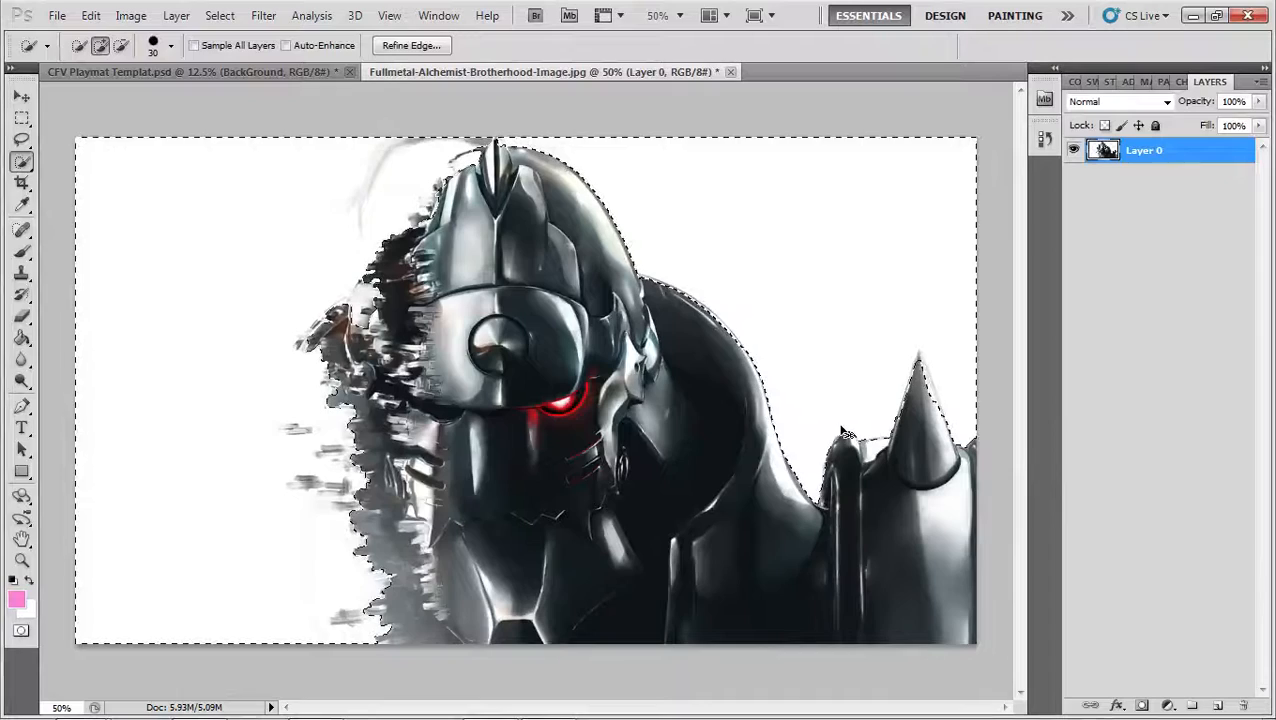
pyautogui.hotkey('ctrl', 'd')
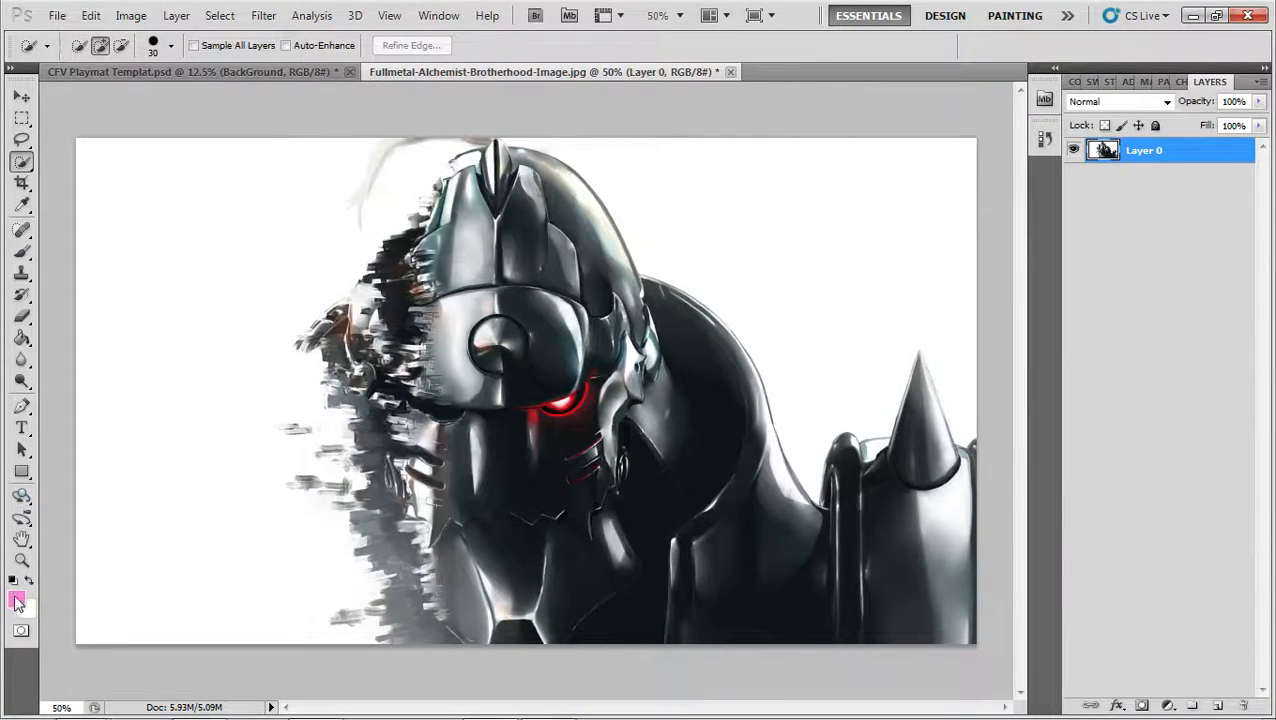
# Delete the white backdrop on both sides of the figure using contiguous Magic Wand selections at tolerance 32, and deselect
pyautogui.rightClick(18, 164)
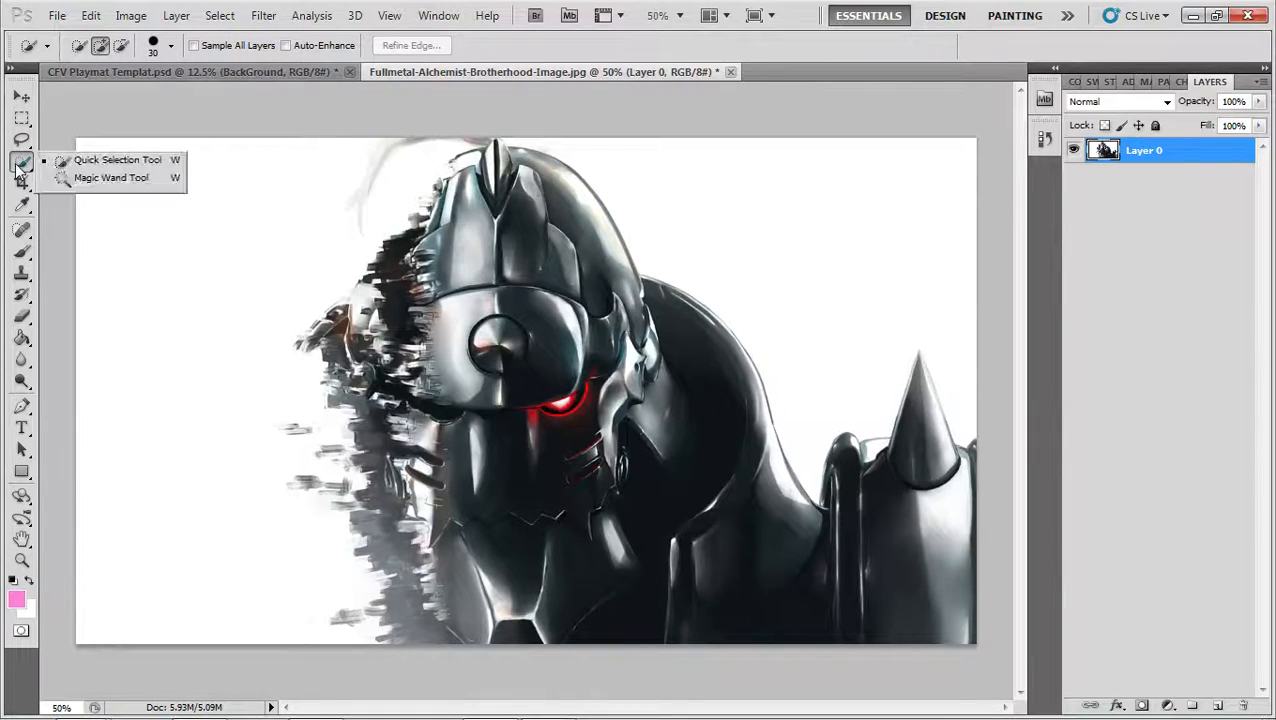
pyautogui.click(110, 177)
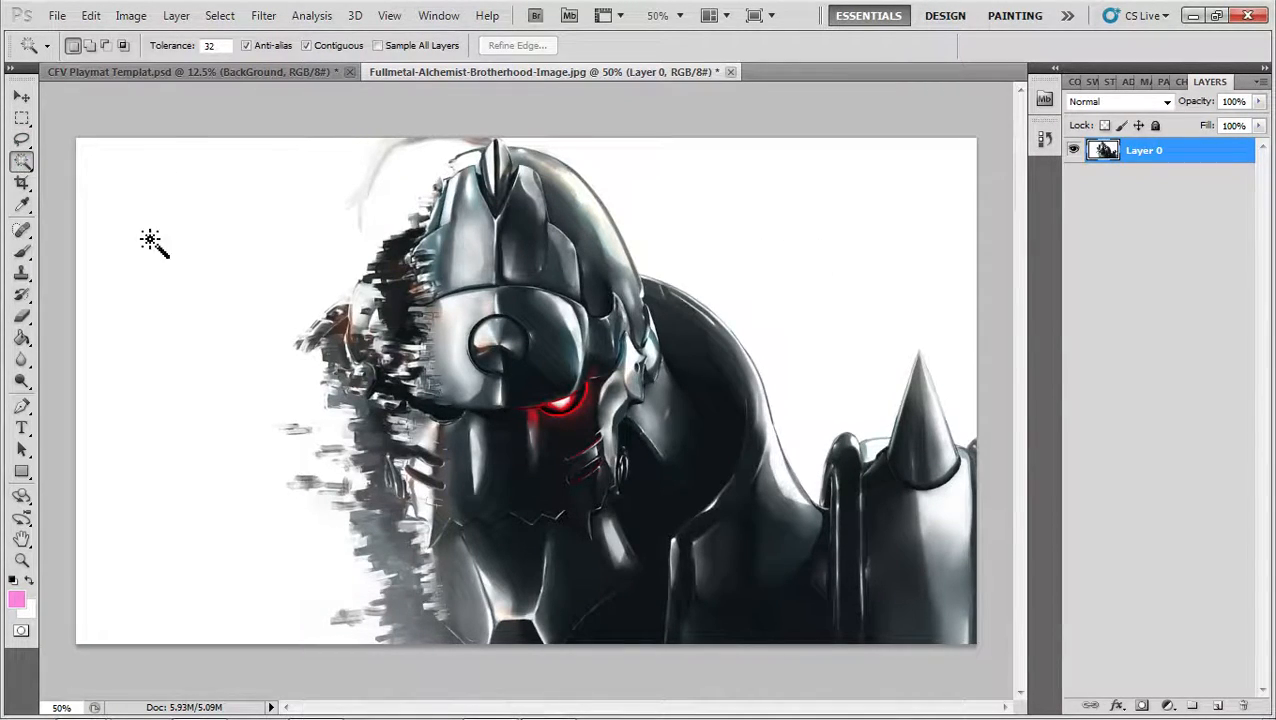
pyautogui.rightClick(20, 162)
pyautogui.click(110, 162)
pyautogui.rightClick(18, 162)
pyautogui.click(110, 177)
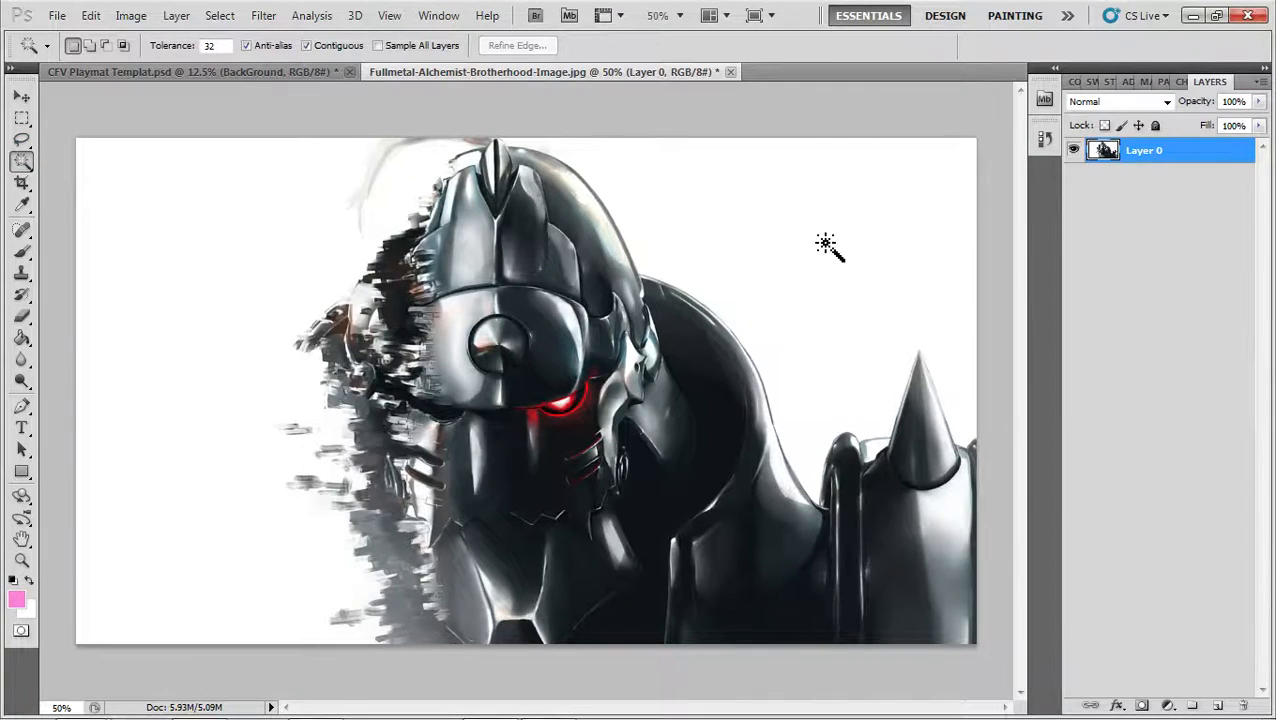
pyautogui.click(197, 257)
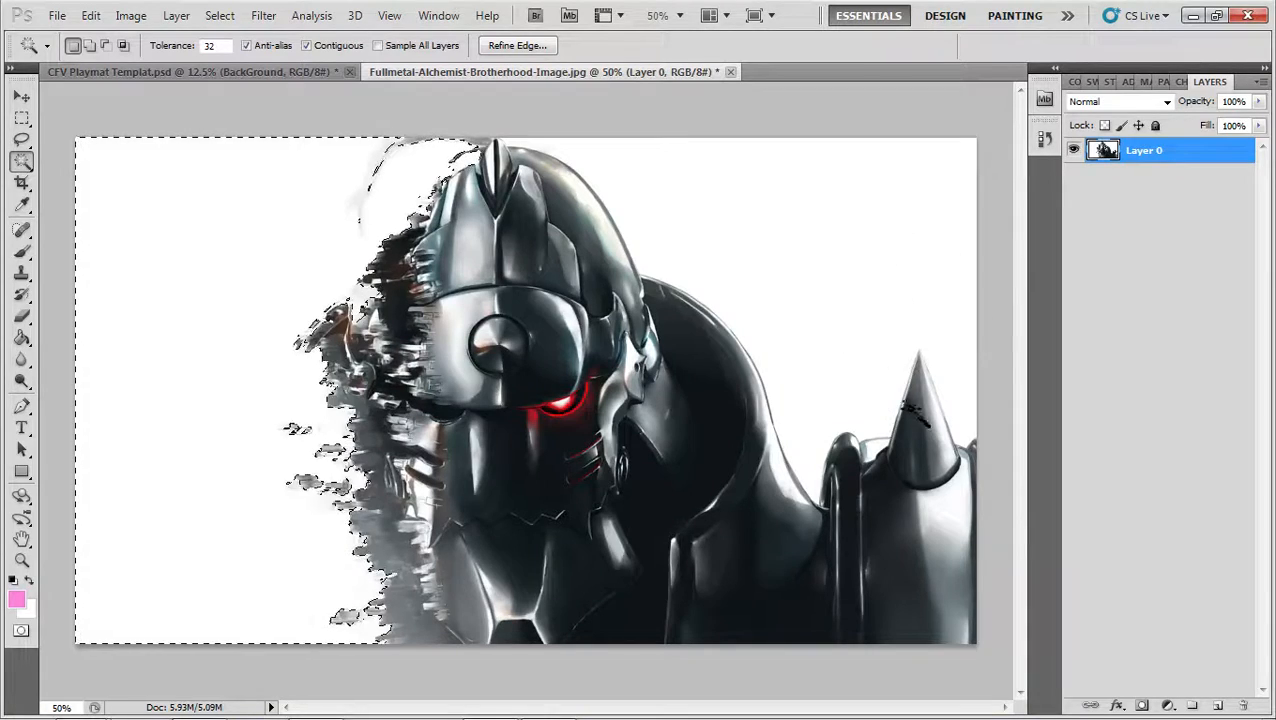
pyautogui.keyDown('shift'); pyautogui.click(825, 313); pyautogui.keyUp('shift')
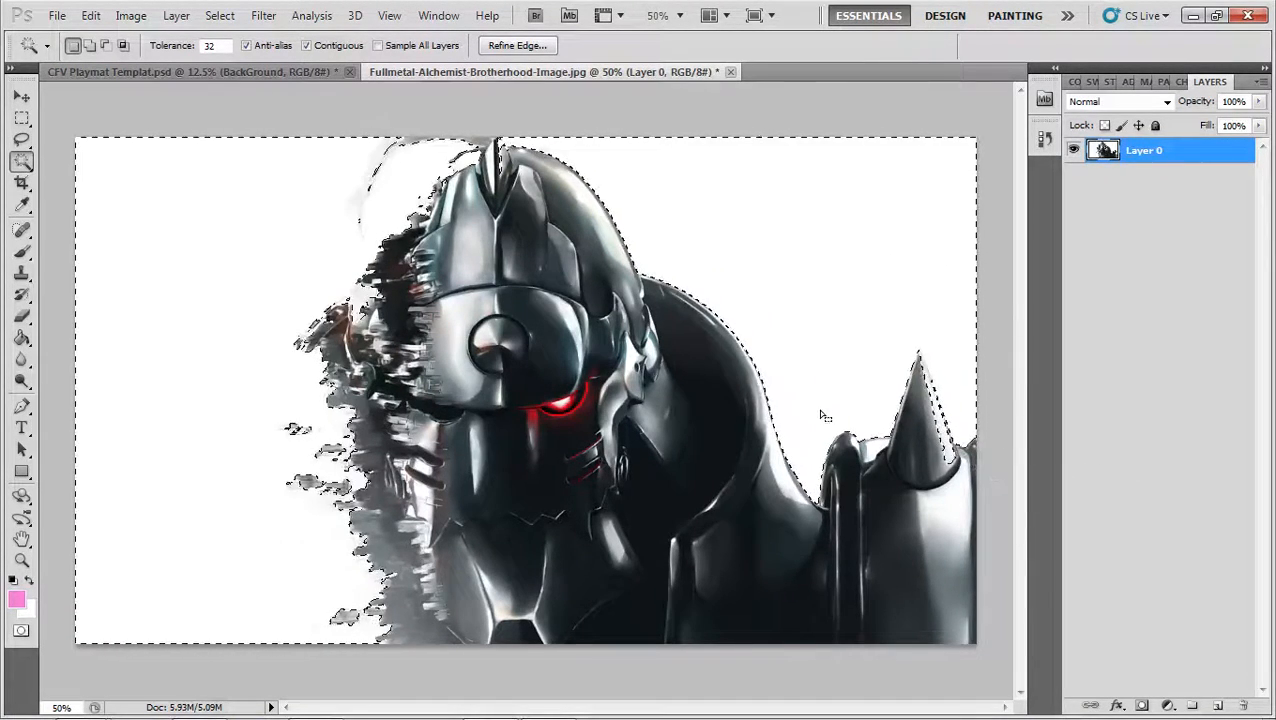
pyautogui.press('Delete')
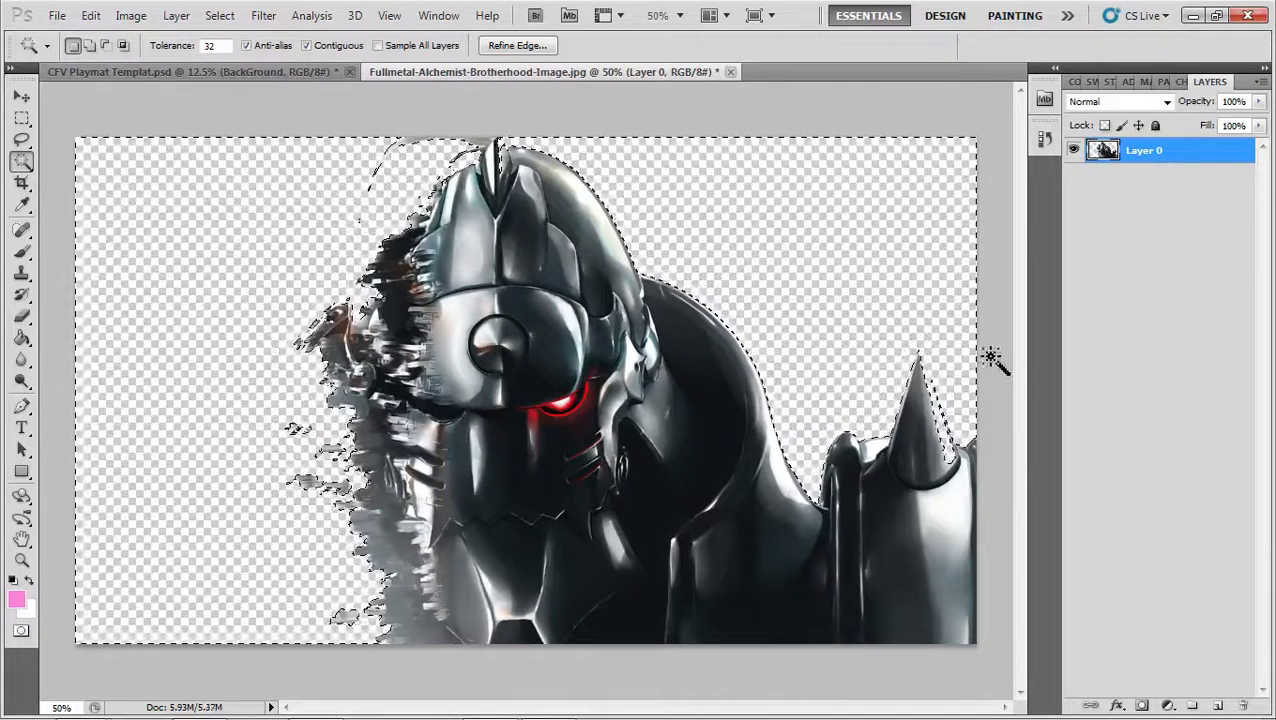
pyautogui.hotkey('ctrl', 'd')
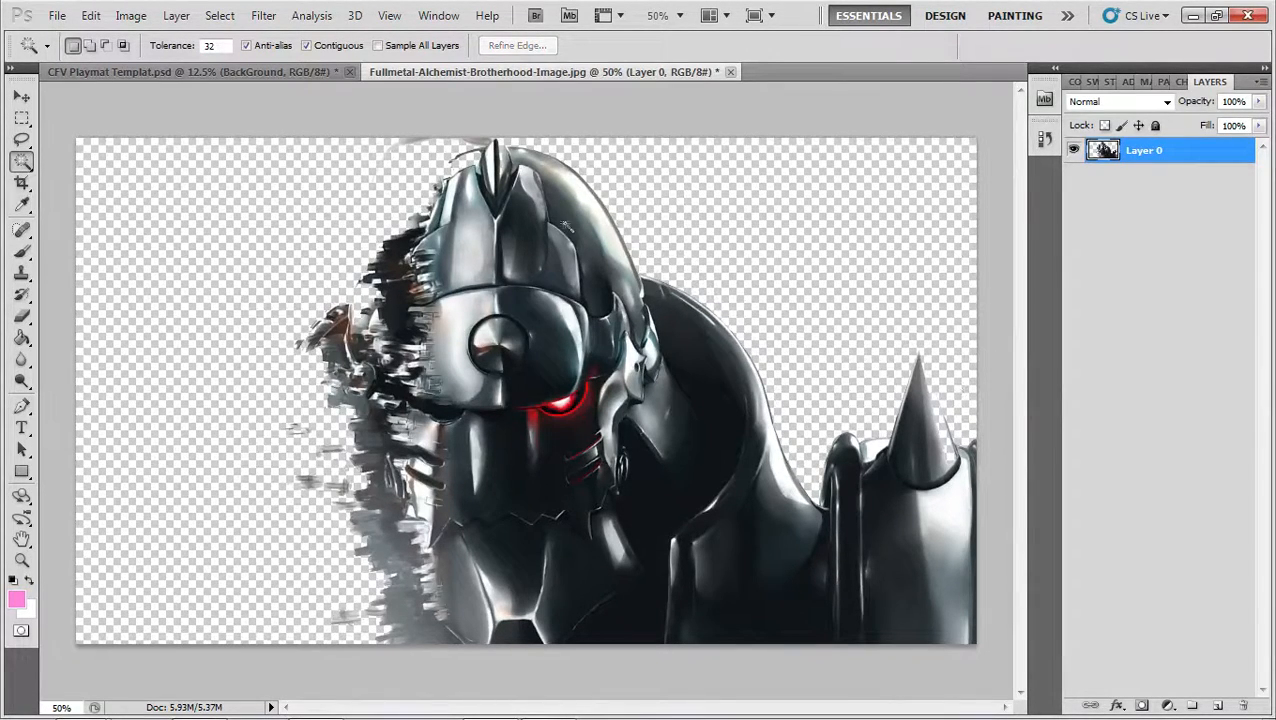
# Cut the isolated figure out of its image, close that file, and paste the figure above the playmat's BackGround layer
pyautogui.hotkey('ctrl', 'a')
pyautogui.hotkey('ctrl', 'x')
pyautogui.hotkey('ctrl', 'w')
pyautogui.click(652, 296)
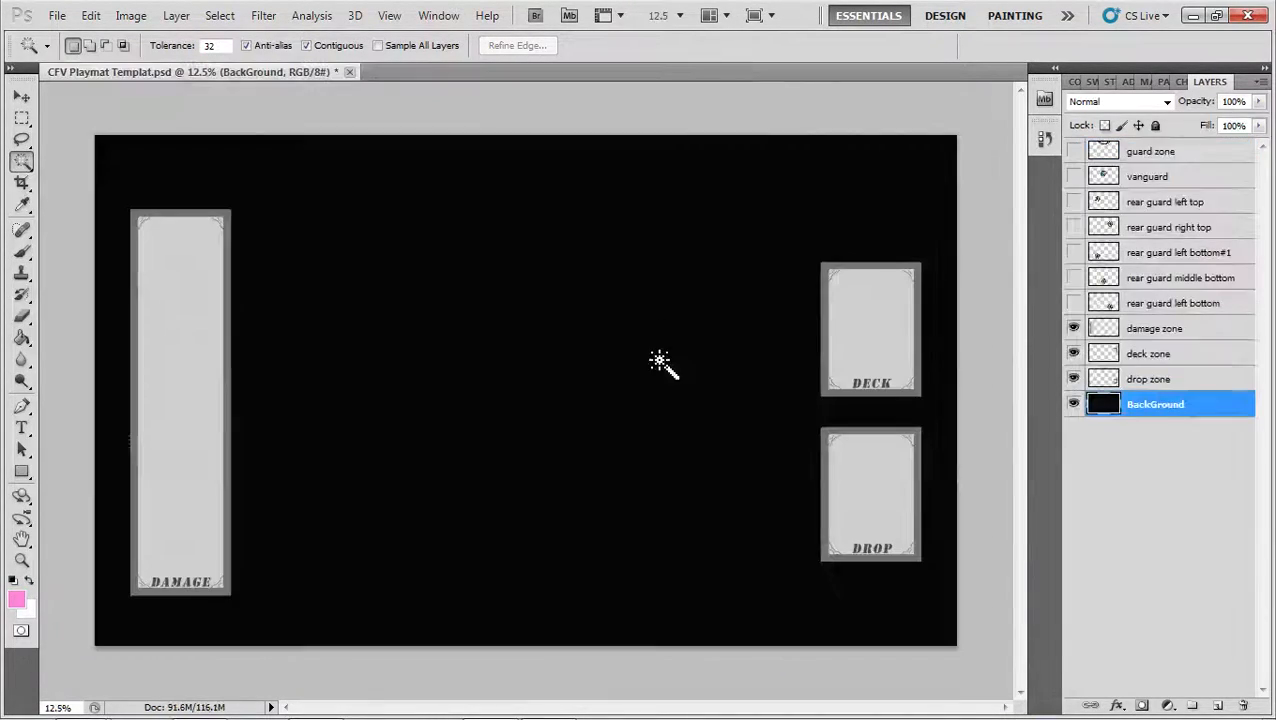
pyautogui.hotkey('ctrl', 'v')
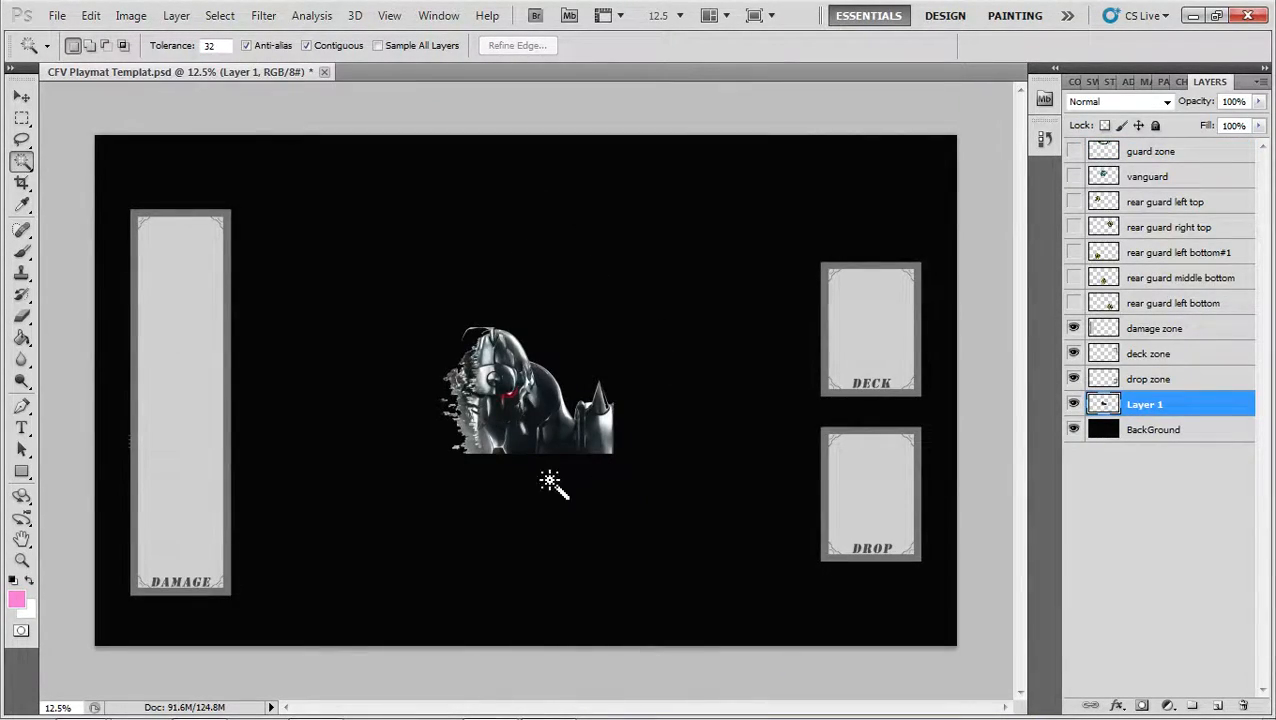
# Scale the pasted figure proportionally to about 312% and place it along the playmat's bottom edge, right of center
pyautogui.hotkey('ctrl', 't')
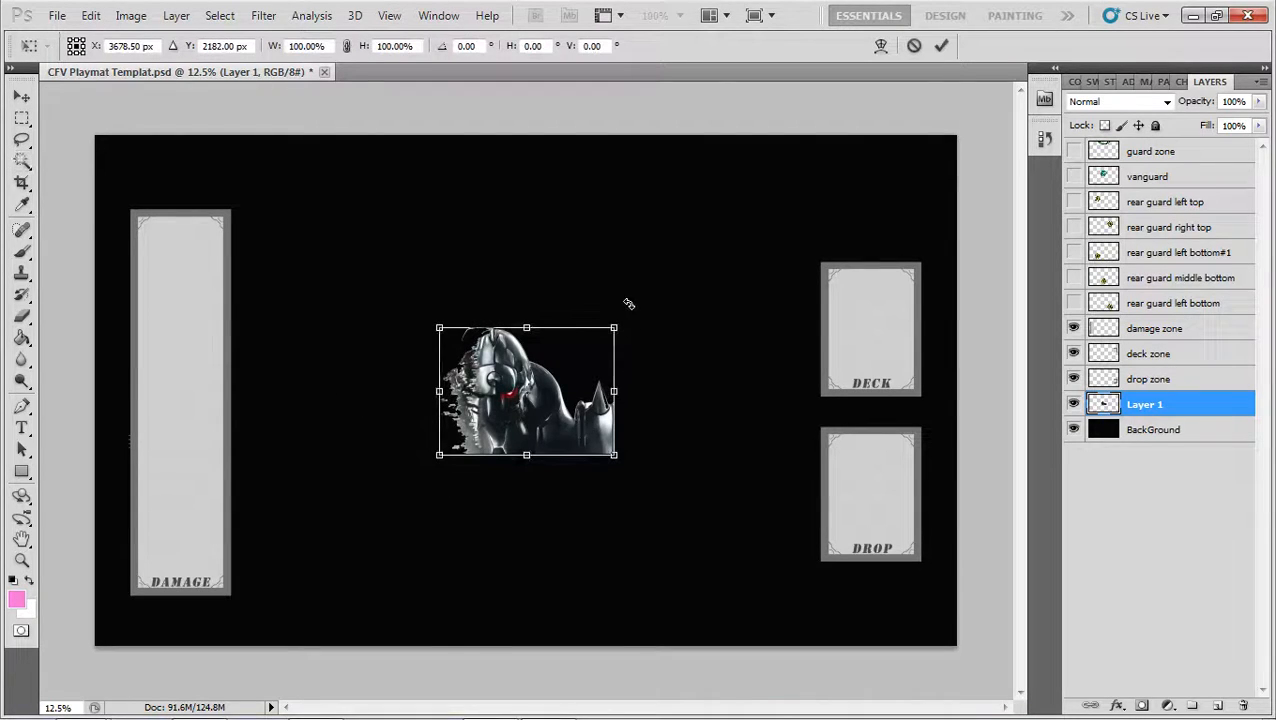
pyautogui.moveTo(610, 335); pyautogui.dragTo(884, 132)
pyautogui.moveTo(749, 265); pyautogui.dragTo(585, 476)
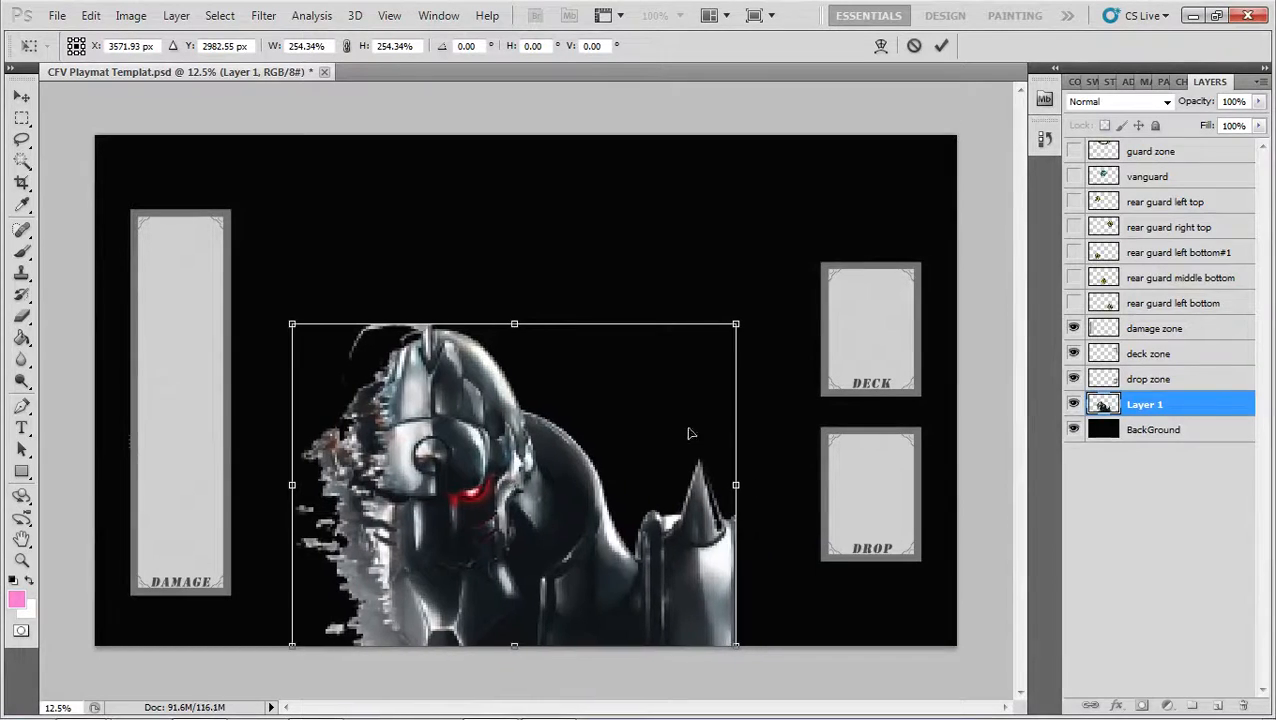
pyautogui.moveTo(741, 327); pyautogui.dragTo(821, 273)
pyautogui.moveTo(712, 378); pyautogui.dragTo(848, 383)
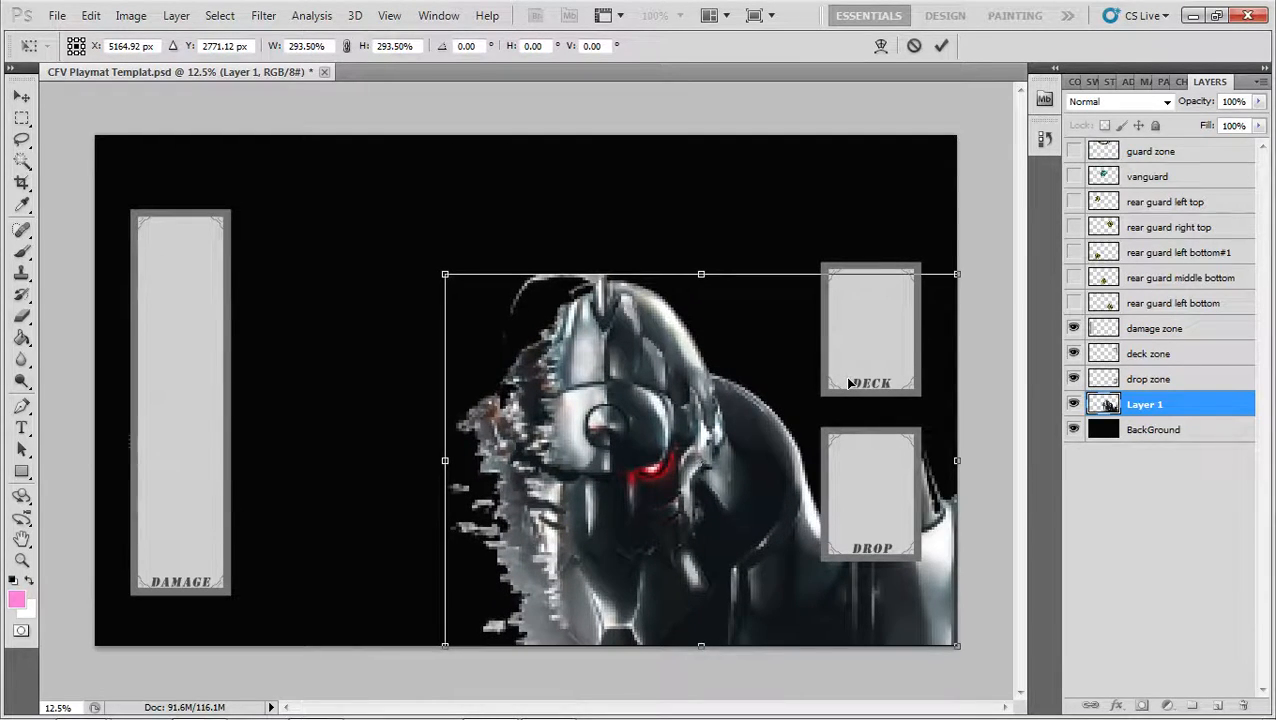
pyautogui.moveTo(437, 270); pyautogui.dragTo(391, 344)
# Shift the armor figure left to an X position of about 4400 px and apply the transform
pyautogui.hotkey('shift', 'Left')
pyautogui.hotkey('shift', 'Left')
pyautogui.hotkey('shift', 'Left')
pyautogui.hotkey('shift', 'Left')
pyautogui.hotkey('shift', 'Left')
pyautogui.hotkey('shift', 'Left')
pyautogui.hotkey('shift', 'Left')
pyautogui.hotkey('shift', 'Left')
pyautogui.hotkey('shift', 'Left')
pyautogui.hotkey('shift', 'Left')
pyautogui.hotkey('shift', 'Left')
pyautogui.hotkey('shift', 'Left')
pyautogui.hotkey('shift', 'Left')
pyautogui.hotkey('shift', 'Left')
pyautogui.hotkey('shift', 'Left')
pyautogui.hotkey('shift', 'Left')
pyautogui.hotkey('shift', 'Left')
pyautogui.hotkey('shift', 'Left')
pyautogui.hotkey('shift', 'Left')
pyautogui.hotkey('shift', 'Left')
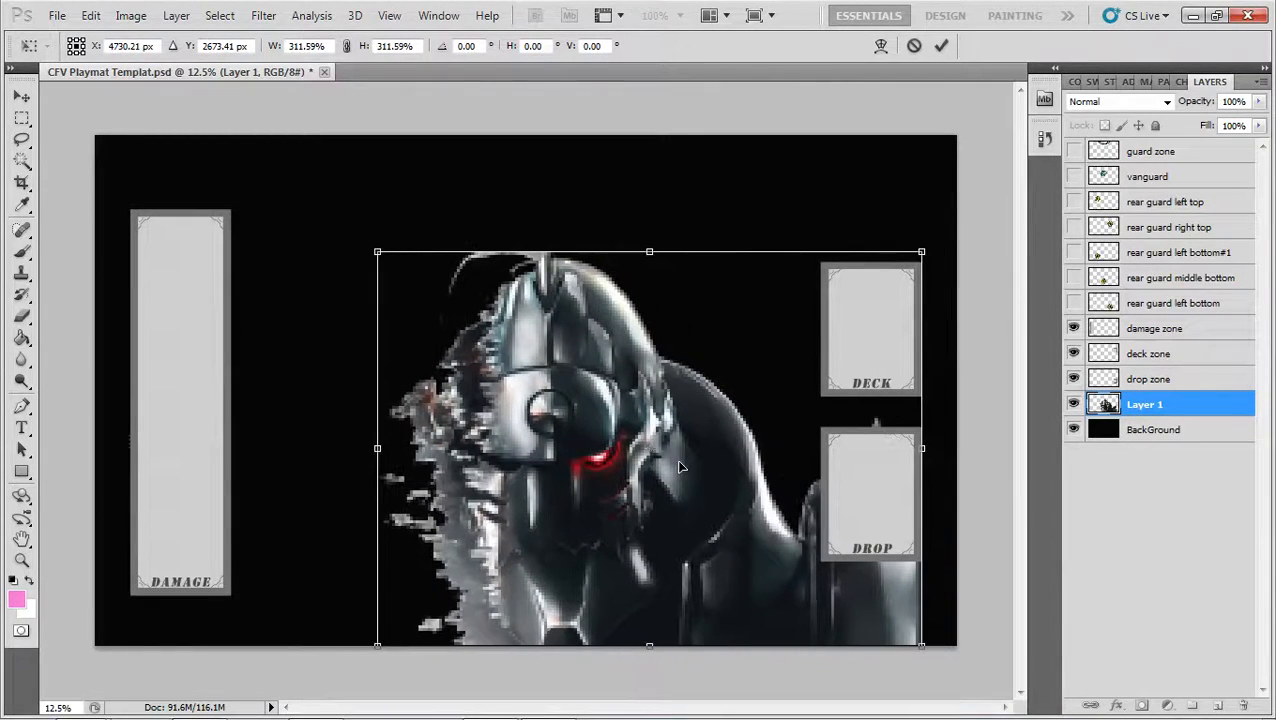
pyautogui.press('Left')
pyautogui.press('Left')
pyautogui.press('Left')
pyautogui.press('Left')
pyautogui.press('Left')
pyautogui.press('Left')
pyautogui.press('Left')
pyautogui.press('Left')
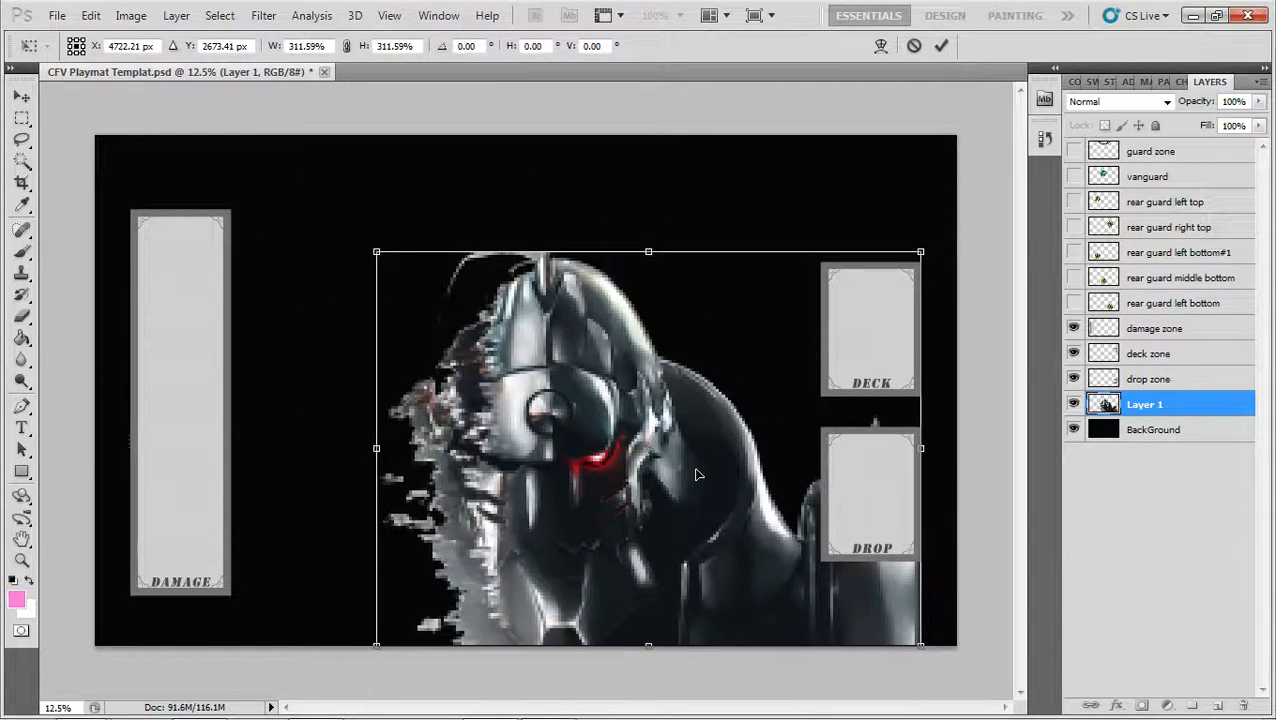
pyautogui.hotkey('shift', 'Left')
pyautogui.hotkey('shift', 'Left')
pyautogui.hotkey('shift', 'Left')
pyautogui.hotkey('shift', 'Left')
pyautogui.hotkey('shift', 'Left')
pyautogui.hotkey('shift', 'Left')
pyautogui.hotkey('shift', 'Left')
pyautogui.hotkey('shift', 'Left')
pyautogui.hotkey('shift', 'Left')
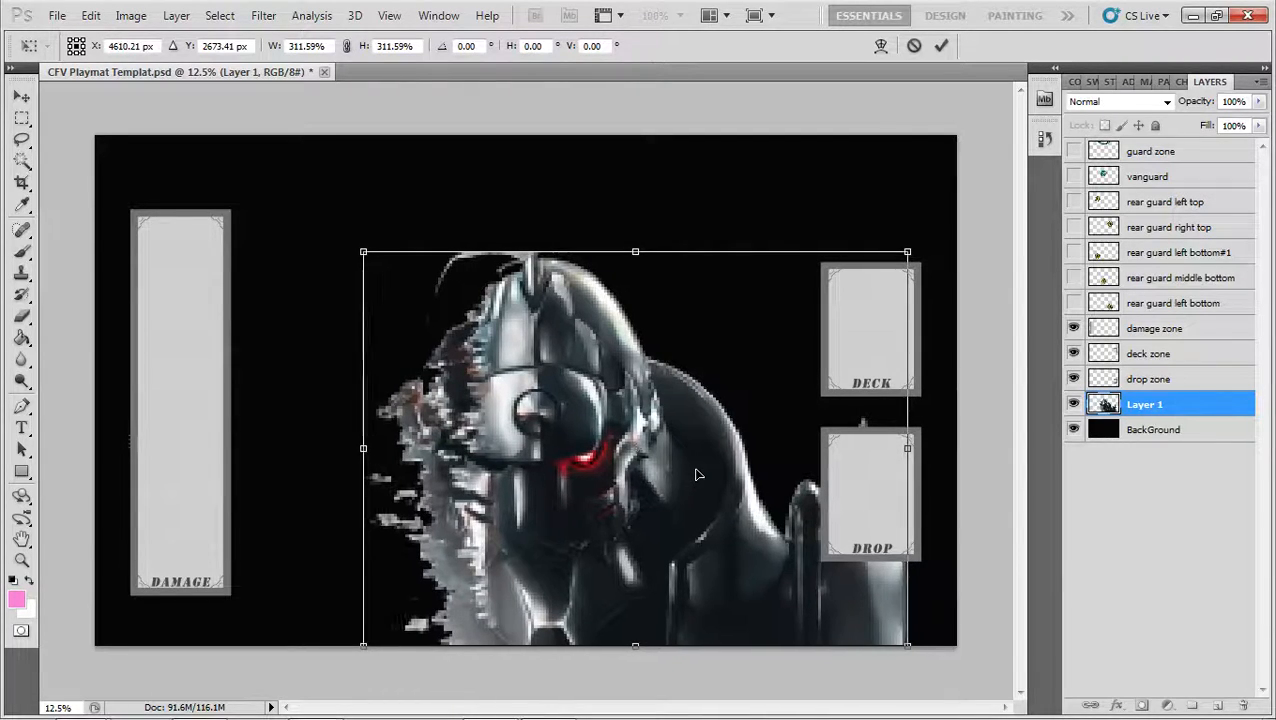
pyautogui.press('Left')
pyautogui.press('Left')
pyautogui.press('Left')
pyautogui.press('Left')
pyautogui.press('Left')
pyautogui.press('Left')
pyautogui.press('Left')
pyautogui.press('Left')
pyautogui.press('Left')
pyautogui.press('Left')
pyautogui.press('Left')
pyautogui.press('Left')
pyautogui.press('Left')
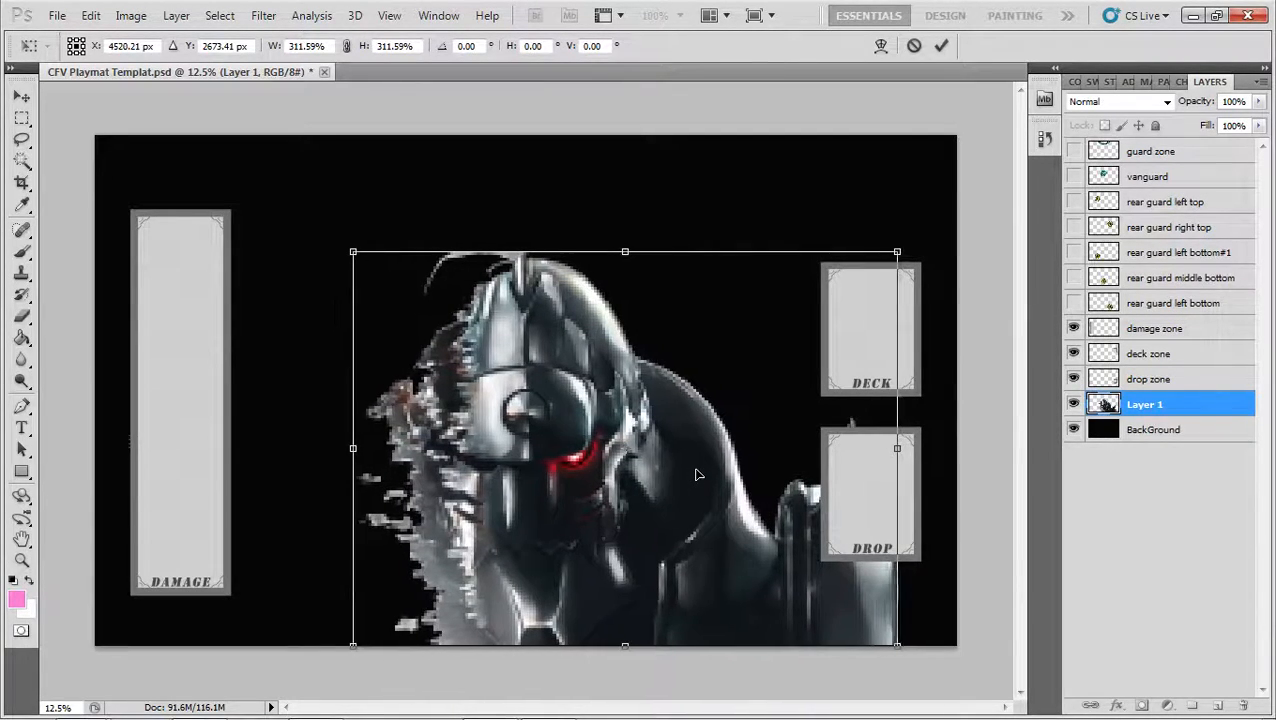
pyautogui.press('Left')
pyautogui.press('Left')
pyautogui.press('Left')
pyautogui.press('Left')
pyautogui.press('Left')
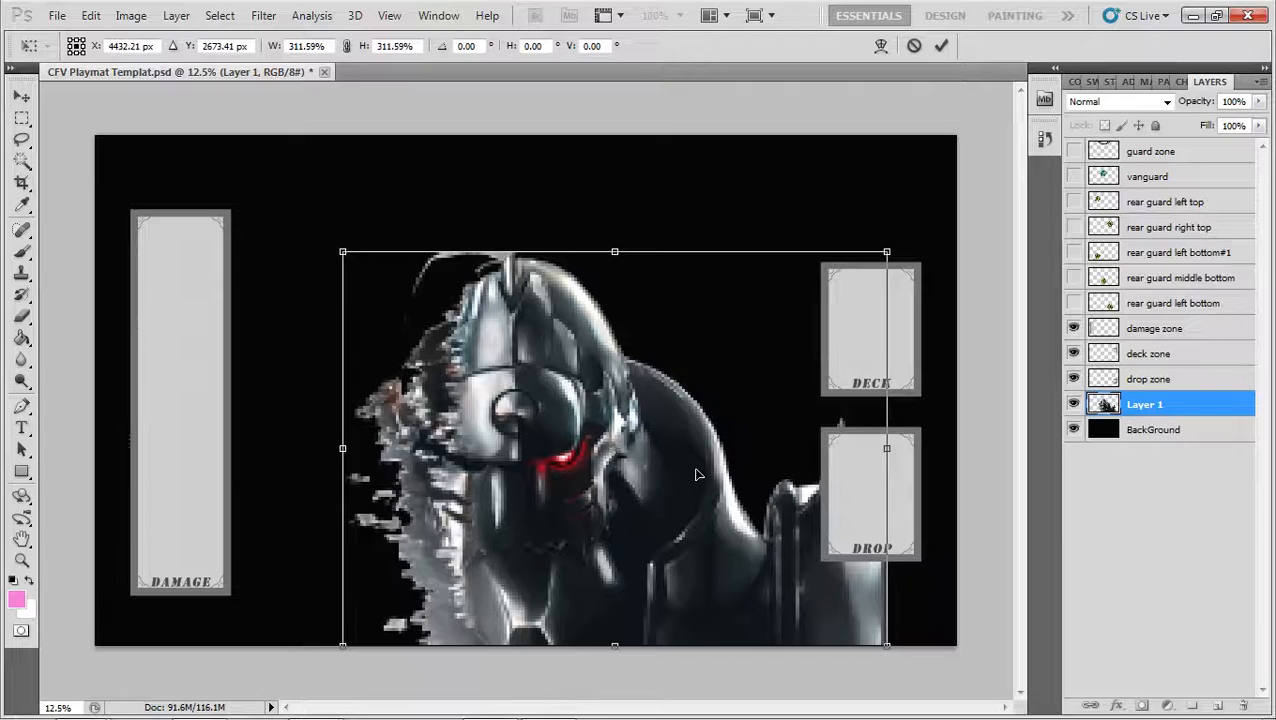
pyautogui.press('Left')
pyautogui.press('Left')
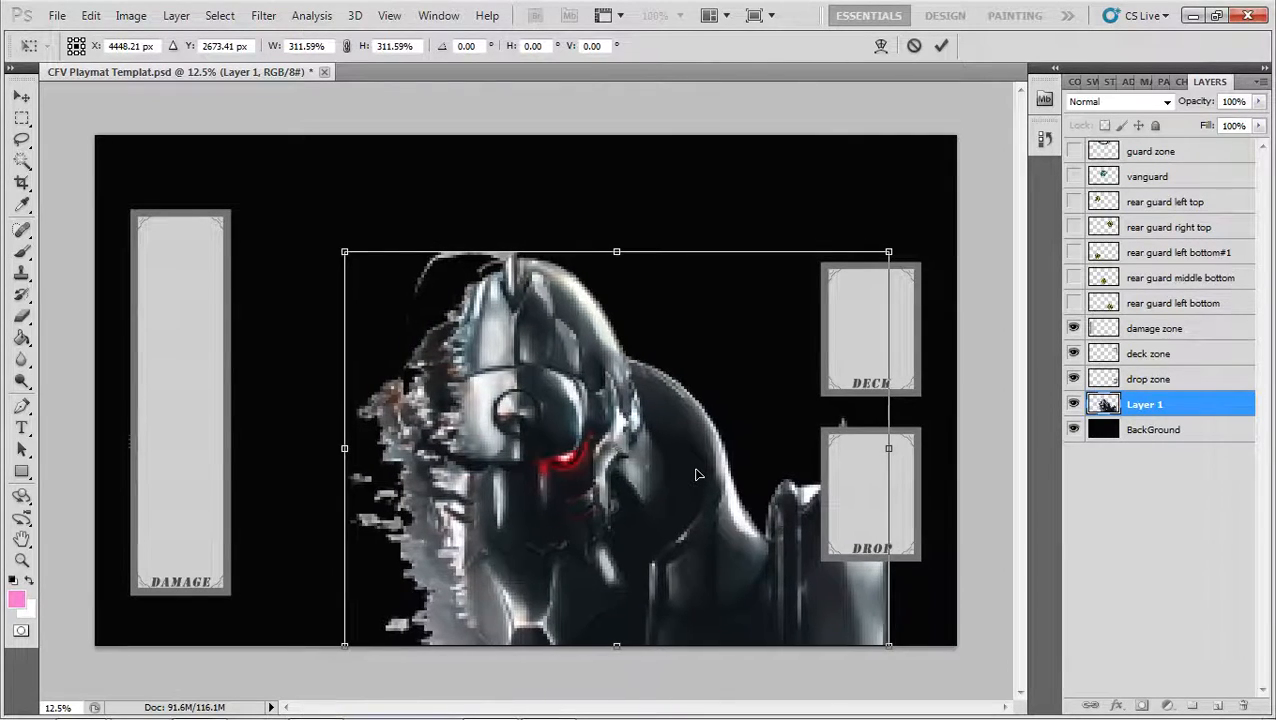
pyautogui.press('Left')
pyautogui.press('Left')
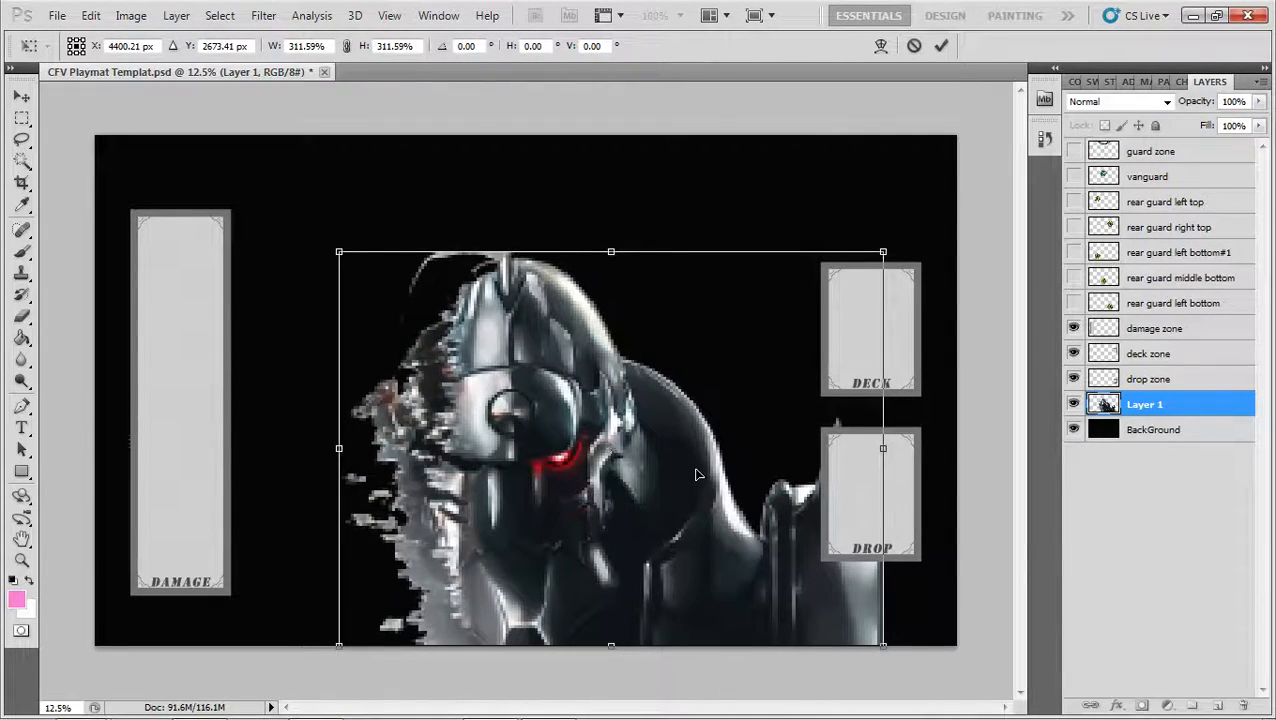
pyautogui.press('Return')
# Show the rulers and place vertical guides at the playmat's left edge, right edge and horizontal center
pyautogui.press('w')
pyautogui.hotkey('ctrl', 'r')
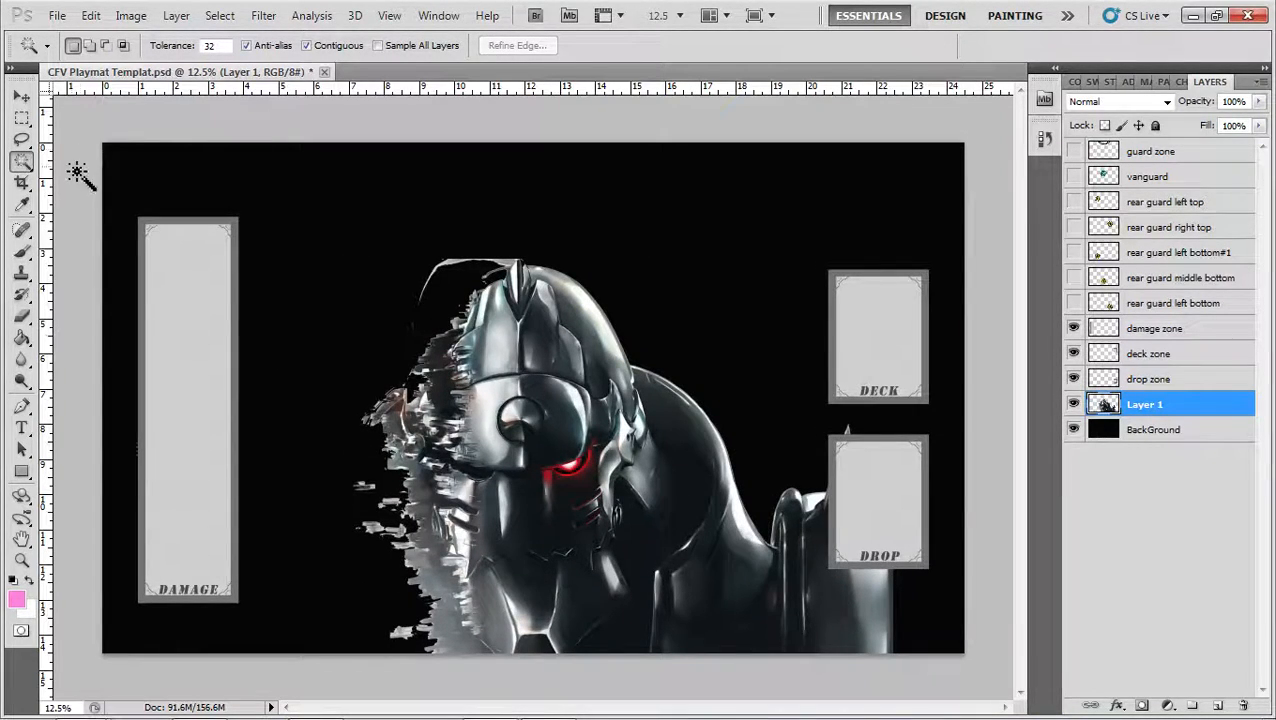
pyautogui.moveTo(50, 184); pyautogui.dragTo(101, 183)
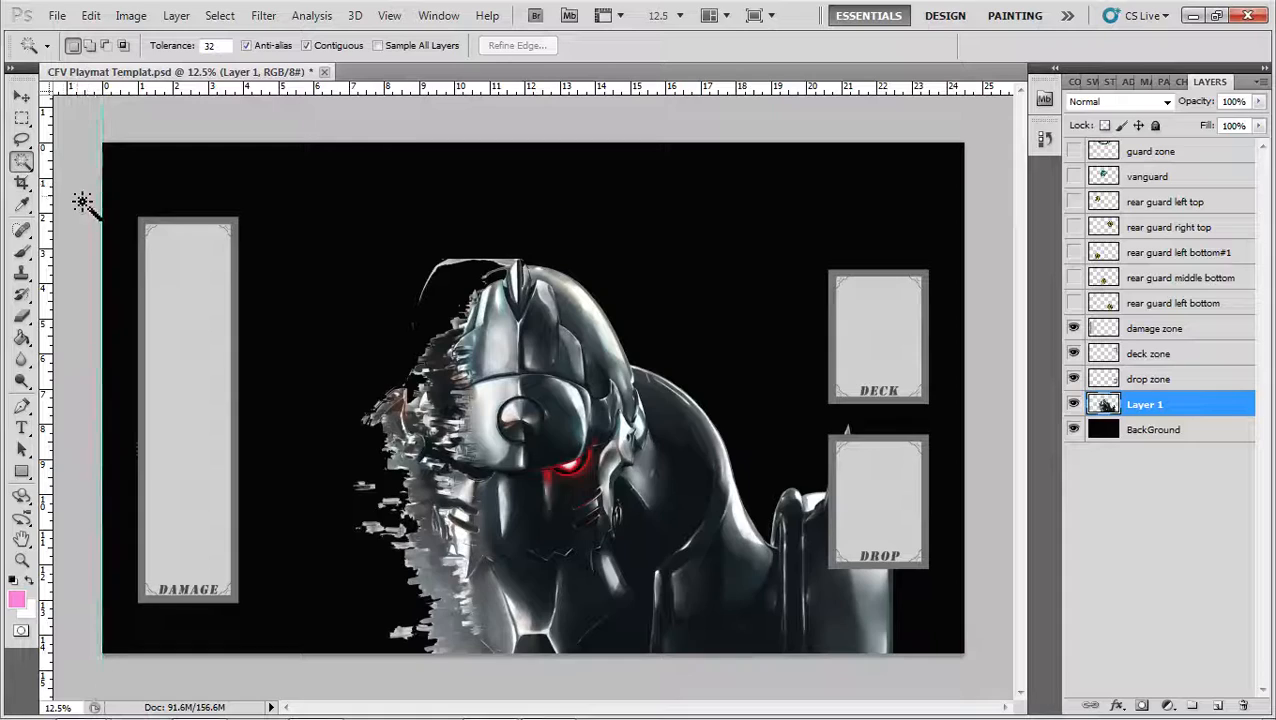
pyautogui.moveTo(43, 213); pyautogui.dragTo(966, 250)
pyautogui.moveTo(44, 312); pyautogui.dragTo(538, 338)
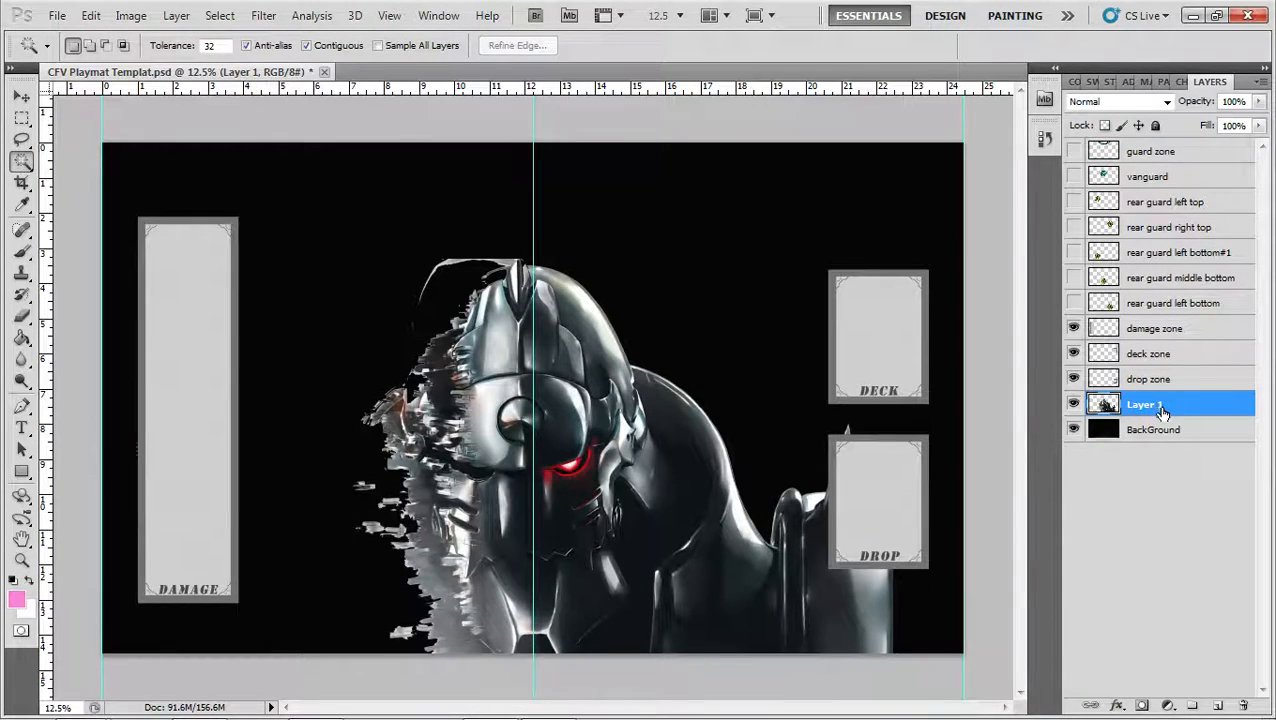
# Nudge the figure horizontally to align its helmet crest with the center guide, and hide the guides and rulers
pyautogui.press('v')
pyautogui.hotkey('shift', 'Right')
pyautogui.hotkey('shift', 'Right')
pyautogui.hotkey('shift', 'Right')
pyautogui.hotkey('shift', 'Right')
pyautogui.hotkey('shift', 'Right')
pyautogui.hotkey('shift', 'Right')
pyautogui.hotkey('shift', 'Right')
pyautogui.hotkey('shift', 'Right')
pyautogui.hotkey('shift', 'Right')
pyautogui.hotkey('shift', 'Right')
pyautogui.hotkey('shift', 'Right')
pyautogui.hotkey('shift', 'Right')
pyautogui.hotkey('shift', 'Right')
pyautogui.hotkey('shift', 'Right')
pyautogui.hotkey('shift', 'Right')
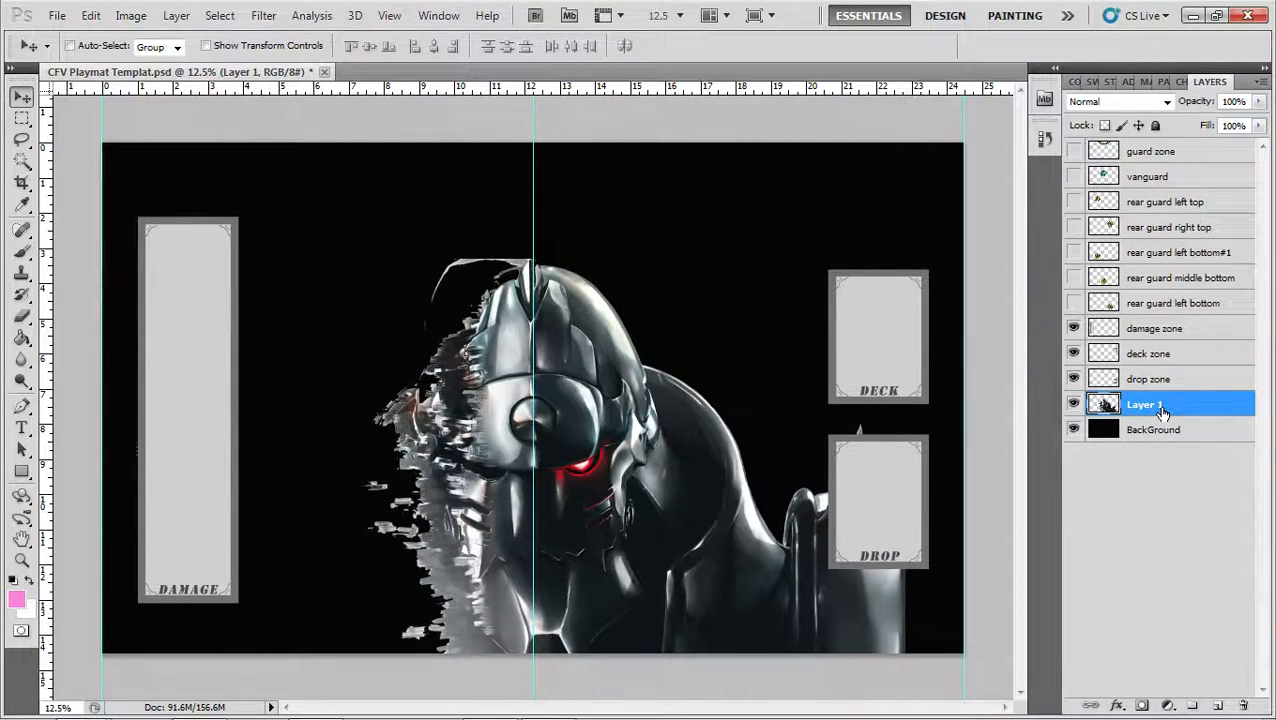
pyautogui.hotkey('shift', 'Right')
pyautogui.hotkey('shift', 'Right')
pyautogui.hotkey('shift', 'Right')
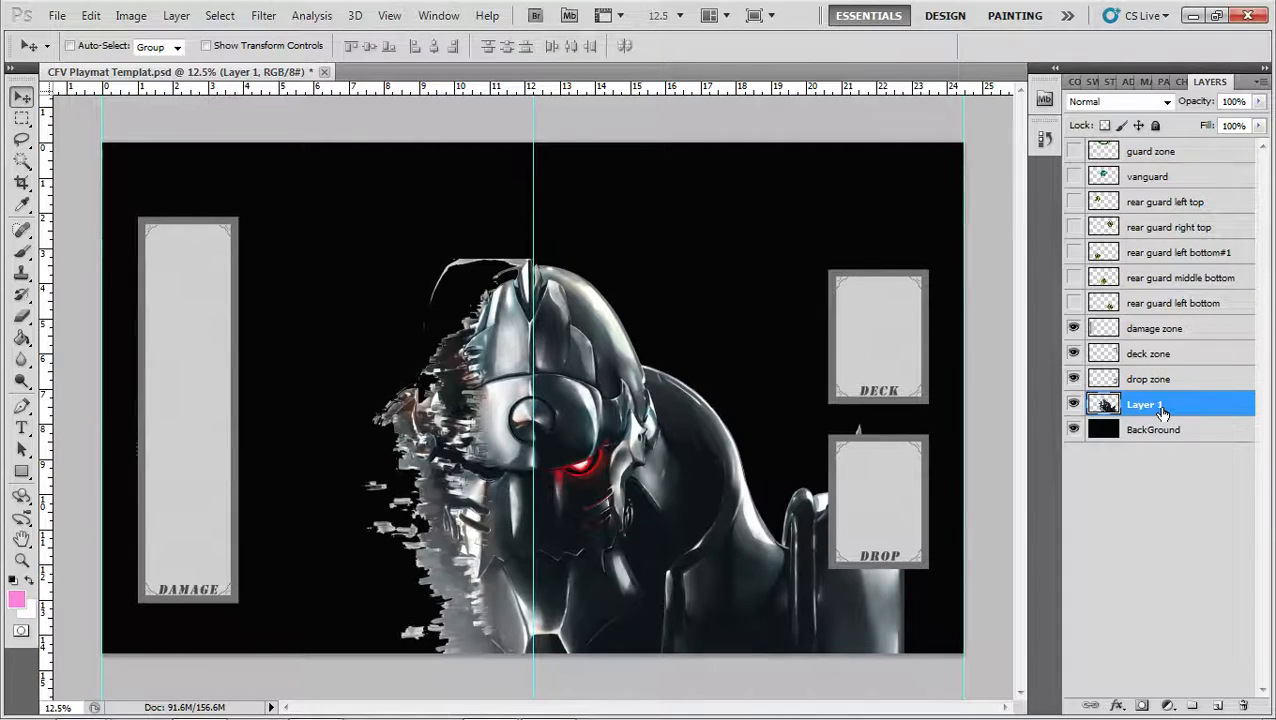
pyautogui.hotkey('shift', 'Left')
pyautogui.hotkey('shift', 'Left')
pyautogui.hotkey('shift', 'Left')
pyautogui.hotkey('shift', 'Left')
pyautogui.hotkey('shift', 'Left')
pyautogui.hotkey('shift', 'Left')
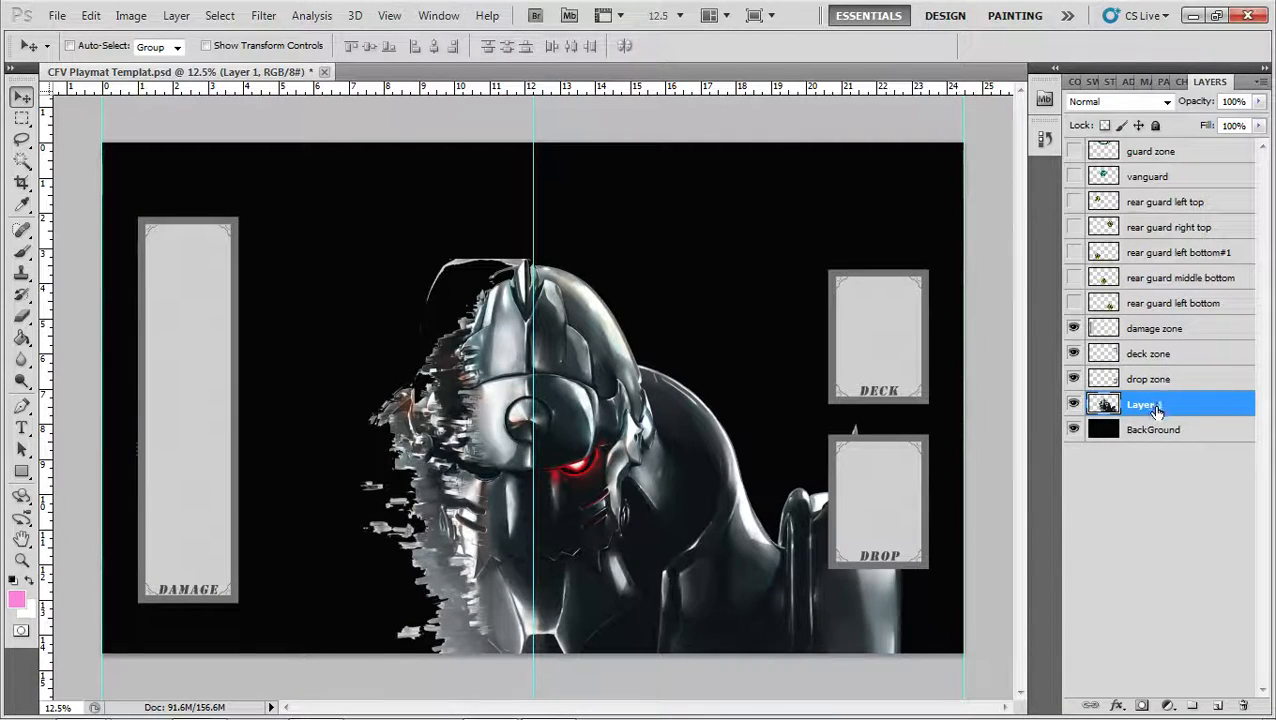
pyautogui.hotkey('ctrl', ';')
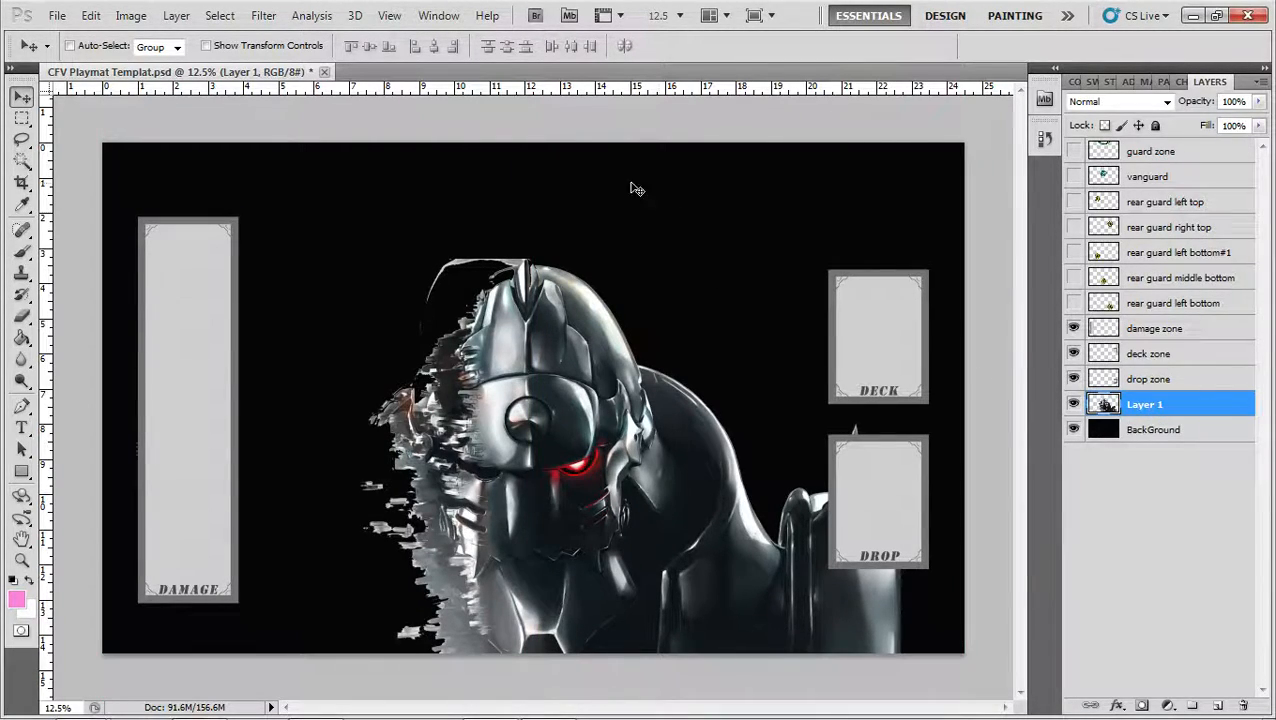
pyautogui.hotkey('ctrl', 'r')
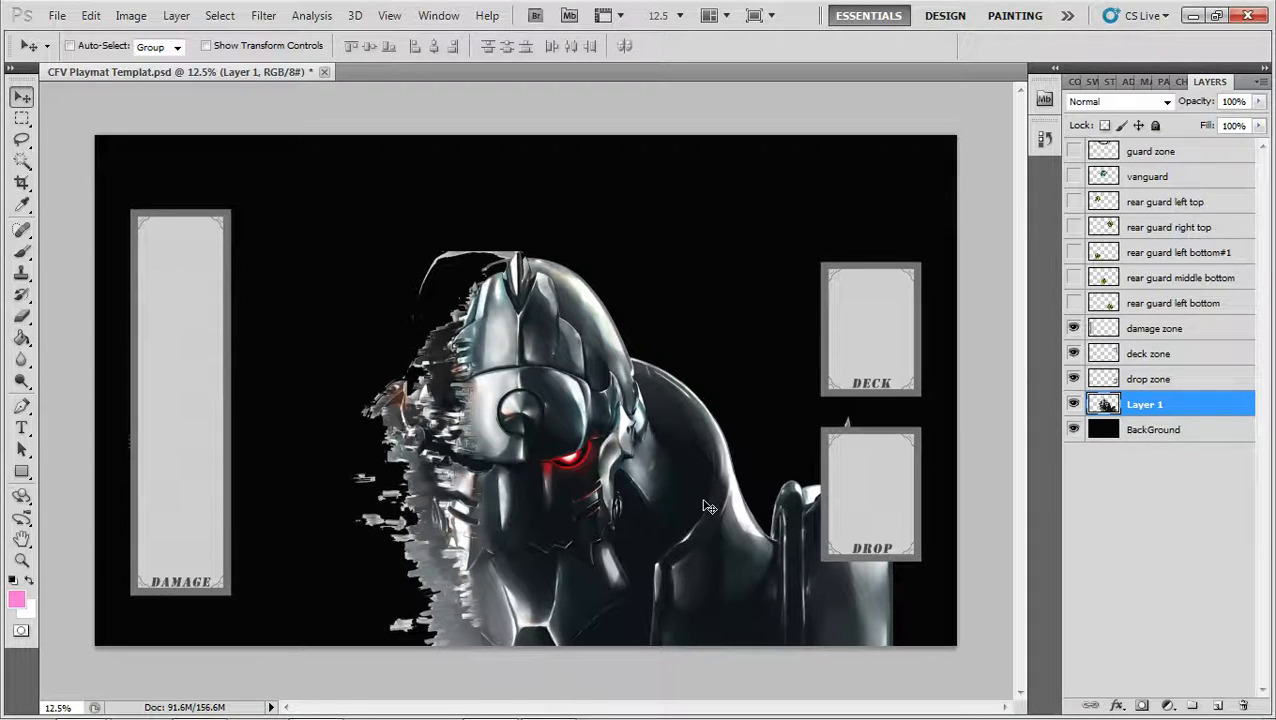
# Fade out the figure's hard right edge around the drop zone with a soft 1009 px eraser at 0% hardness
pyautogui.press('z')
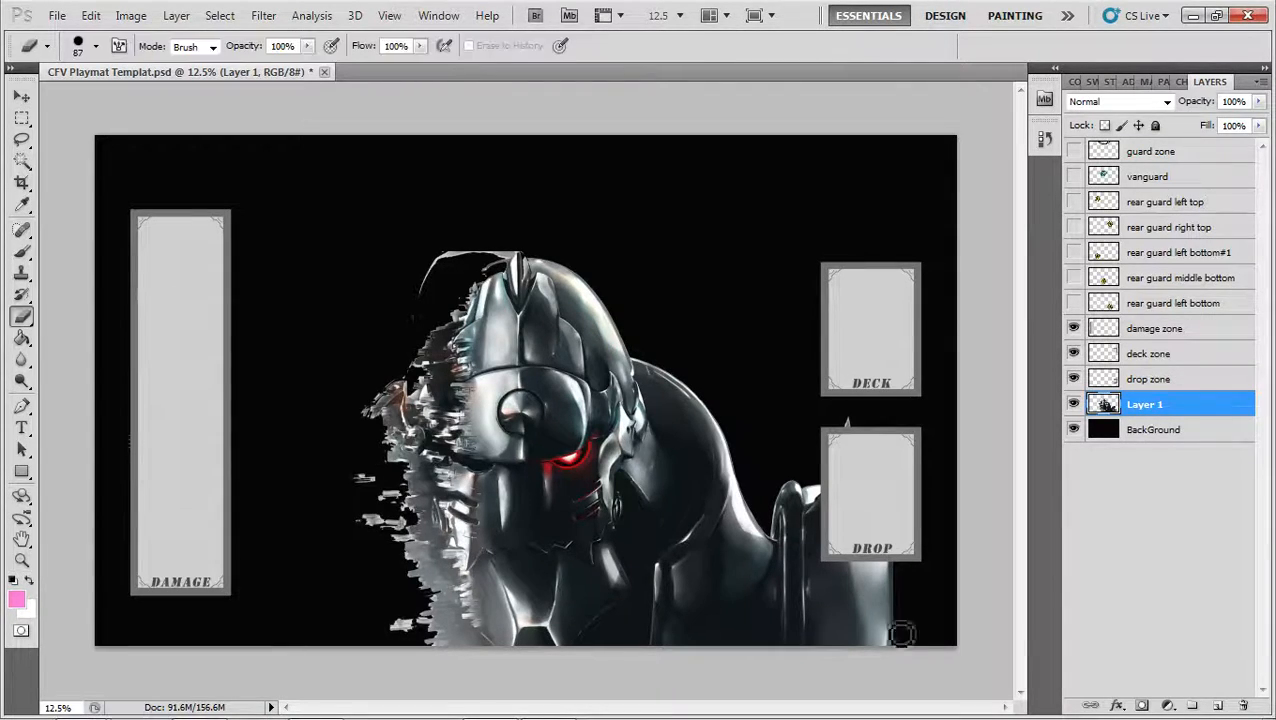
pyautogui.press('b')
pyautogui.rightClick(779, 423)
pyautogui.moveTo(938, 503); pyautogui.dragTo(773, 490)
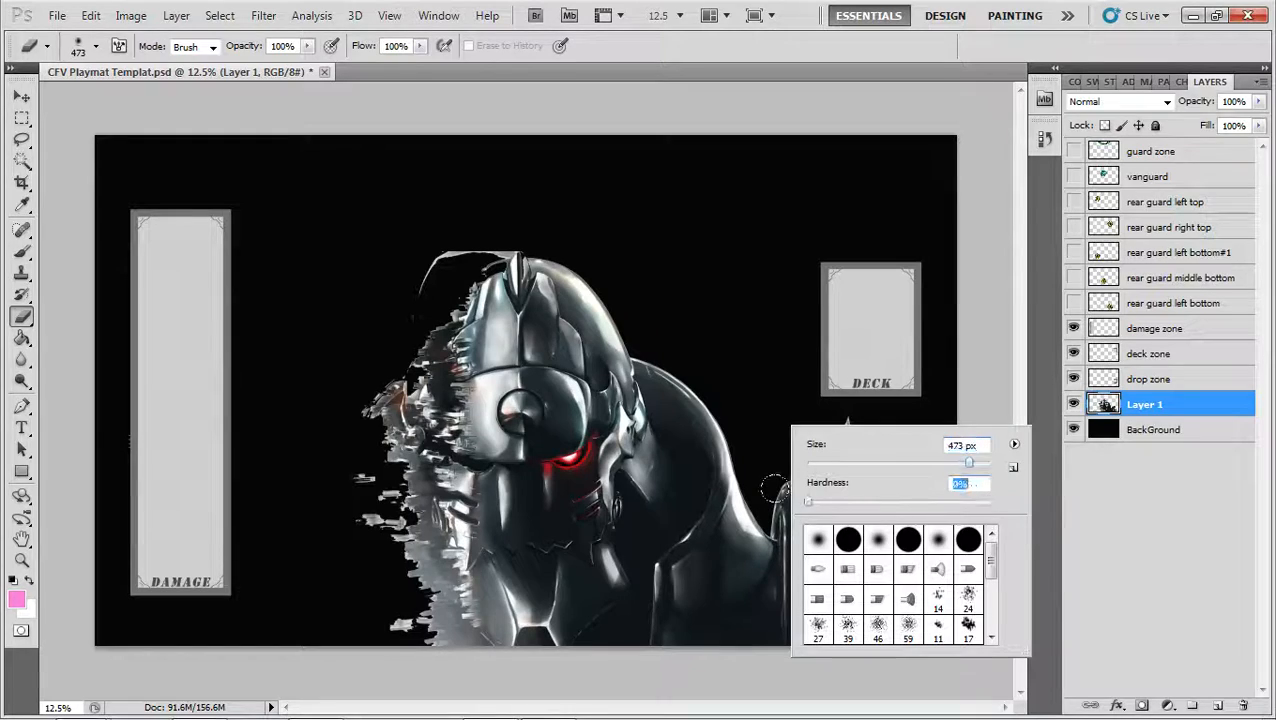
pyautogui.click(981, 466)
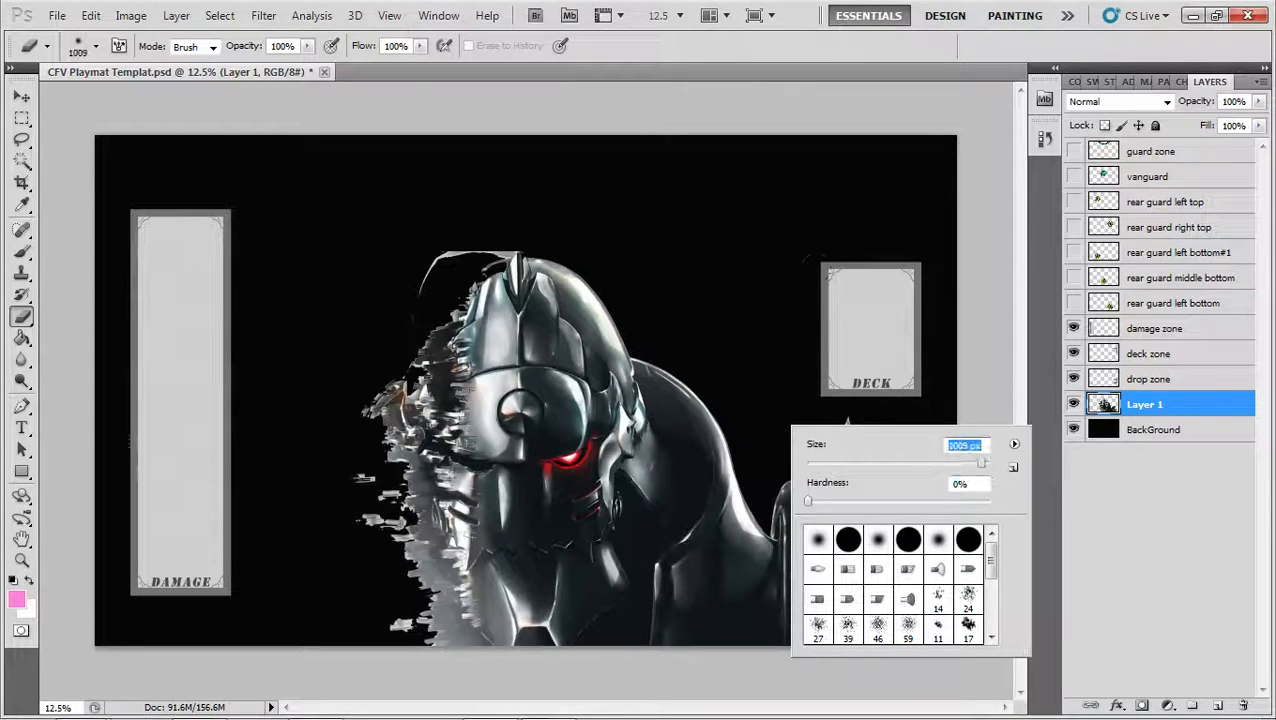
pyautogui.click(772, 273)
pyautogui.moveTo(917, 585)
pyautogui.mouseDown()
pyautogui.moveTo(912, 637)
pyautogui.moveTo(928, 517)
pyautogui.moveTo(901, 579)
pyautogui.moveTo(928, 492)
pyautogui.moveTo(862, 570)
pyautogui.moveTo(806, 392)
pyautogui.moveTo(806, 441)
pyautogui.moveTo(786, 421)
pyautogui.moveTo(775, 430)
pyautogui.moveTo(814, 458)
pyautogui.mouseUp()
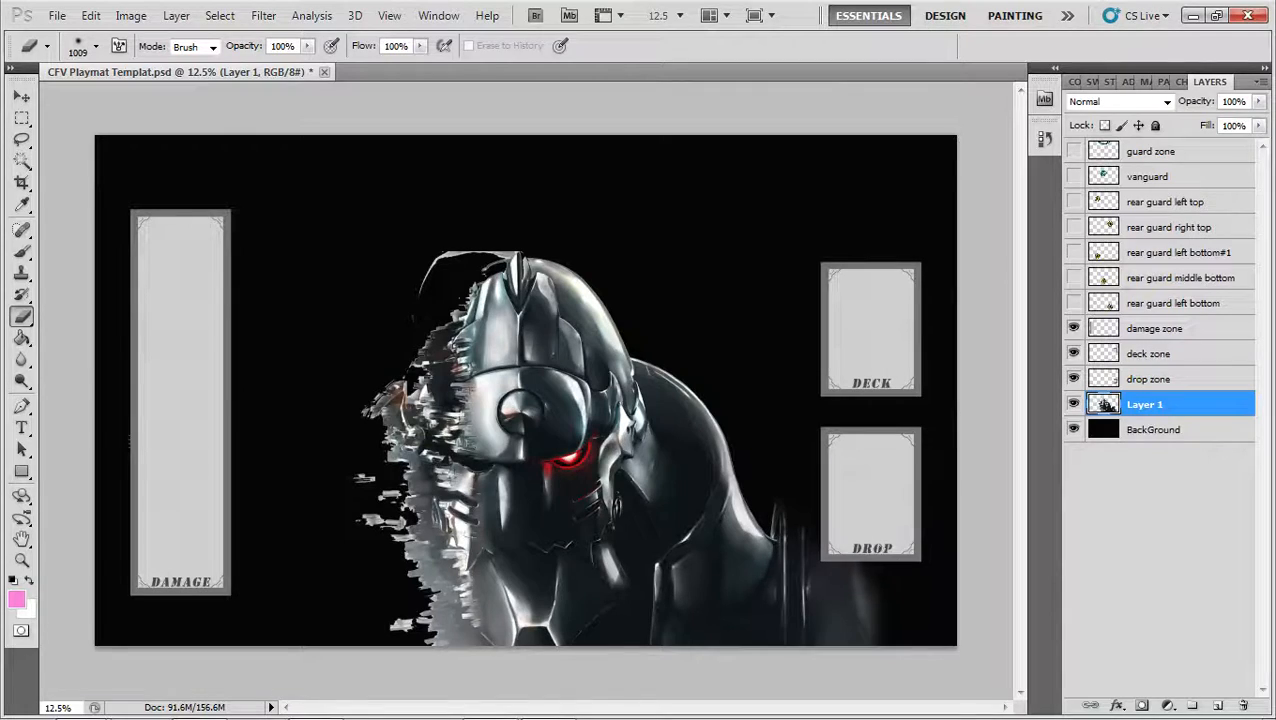
# Enlarge the soft eraser to about 2186 px and fade the figure's shoulder, helmet top and ragged left edge into the background
pyautogui.rightClick(915, 505)
pyautogui.click(1105, 519)
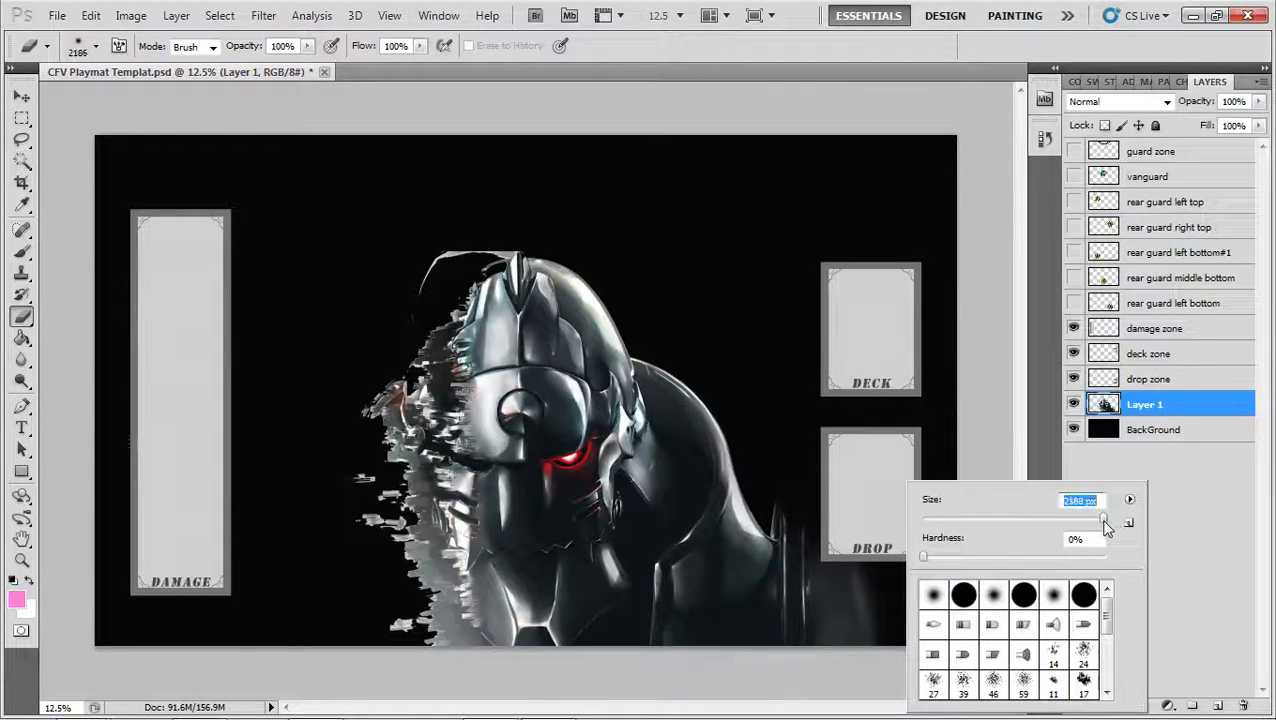
pyautogui.click(855, 346)
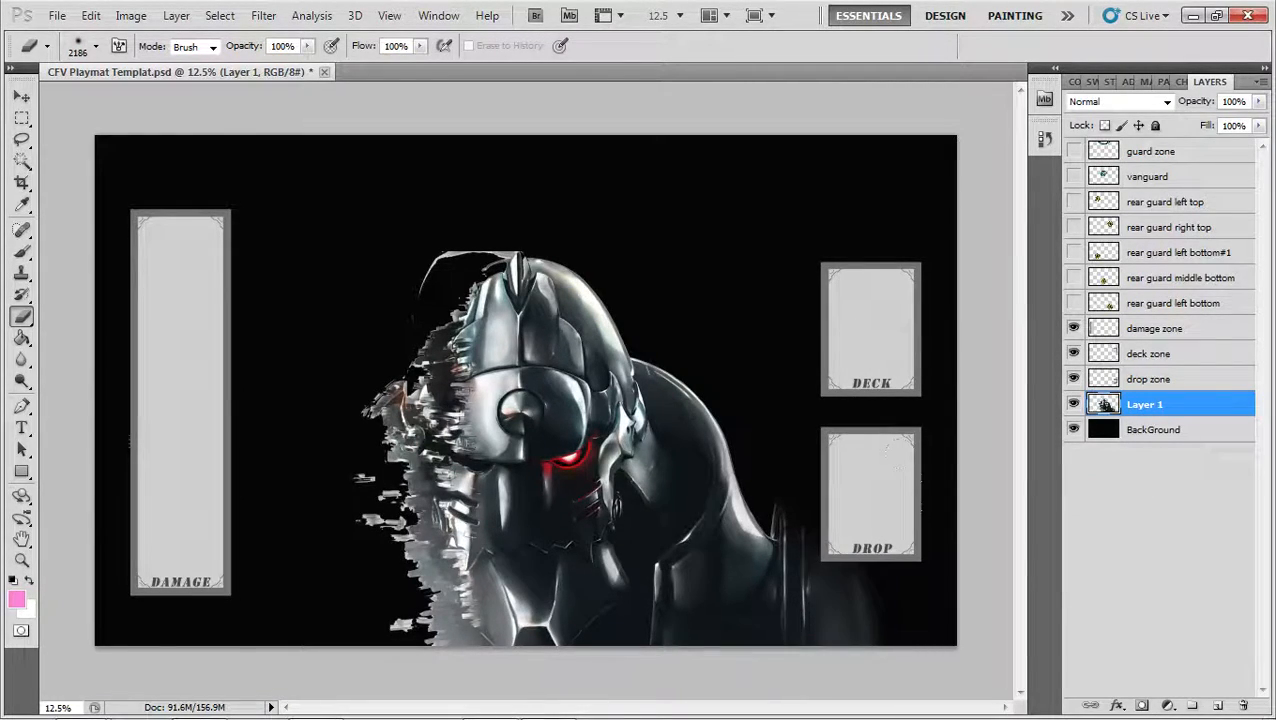
pyautogui.moveTo(775, 385); pyautogui.dragTo(705, 278)
pyautogui.moveTo(445, 135)
pyautogui.mouseDown()
pyautogui.moveTo(475, 162)
pyautogui.moveTo(530, 158)
pyautogui.moveTo(510, 150)
pyautogui.mouseUp()
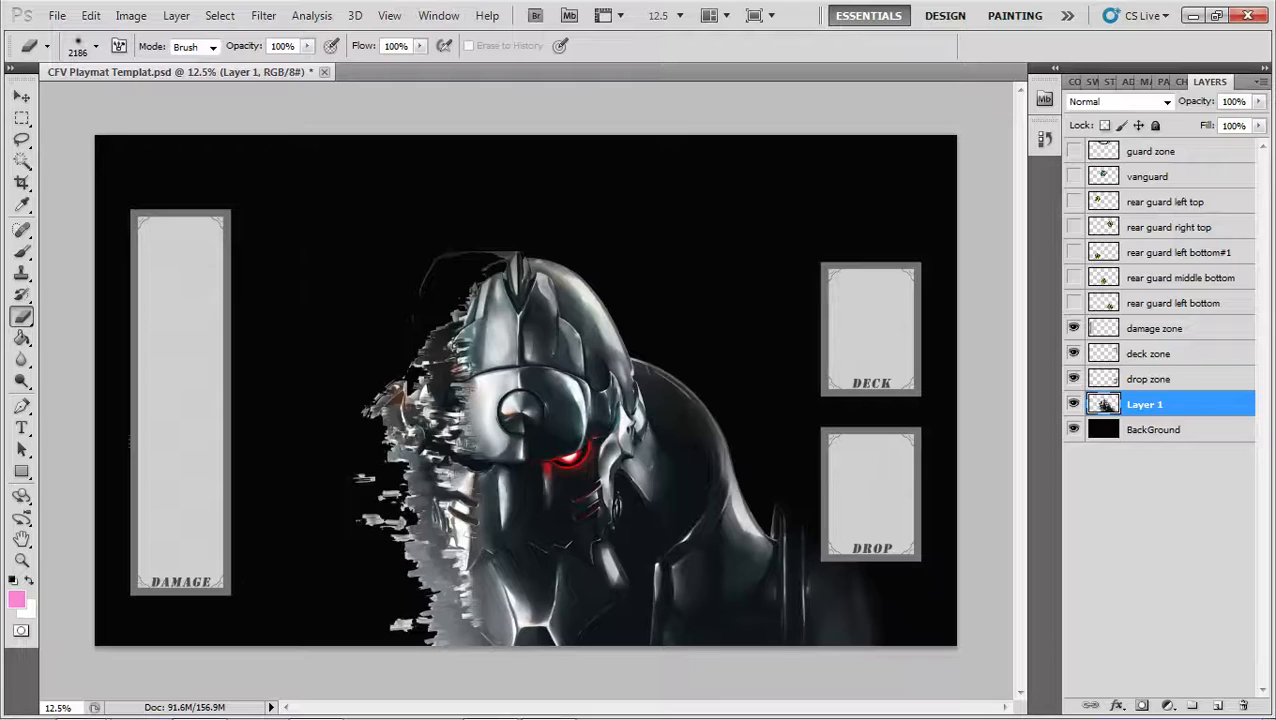
pyautogui.moveTo(385, 410)
pyautogui.mouseDown()
pyautogui.moveTo(455, 330)
pyautogui.moveTo(405, 420)
pyautogui.mouseUp()
pyautogui.moveTo(330, 530)
pyautogui.mouseDown()
pyautogui.moveTo(350, 600)
pyautogui.moveTo(345, 550)
pyautogui.mouseUp()
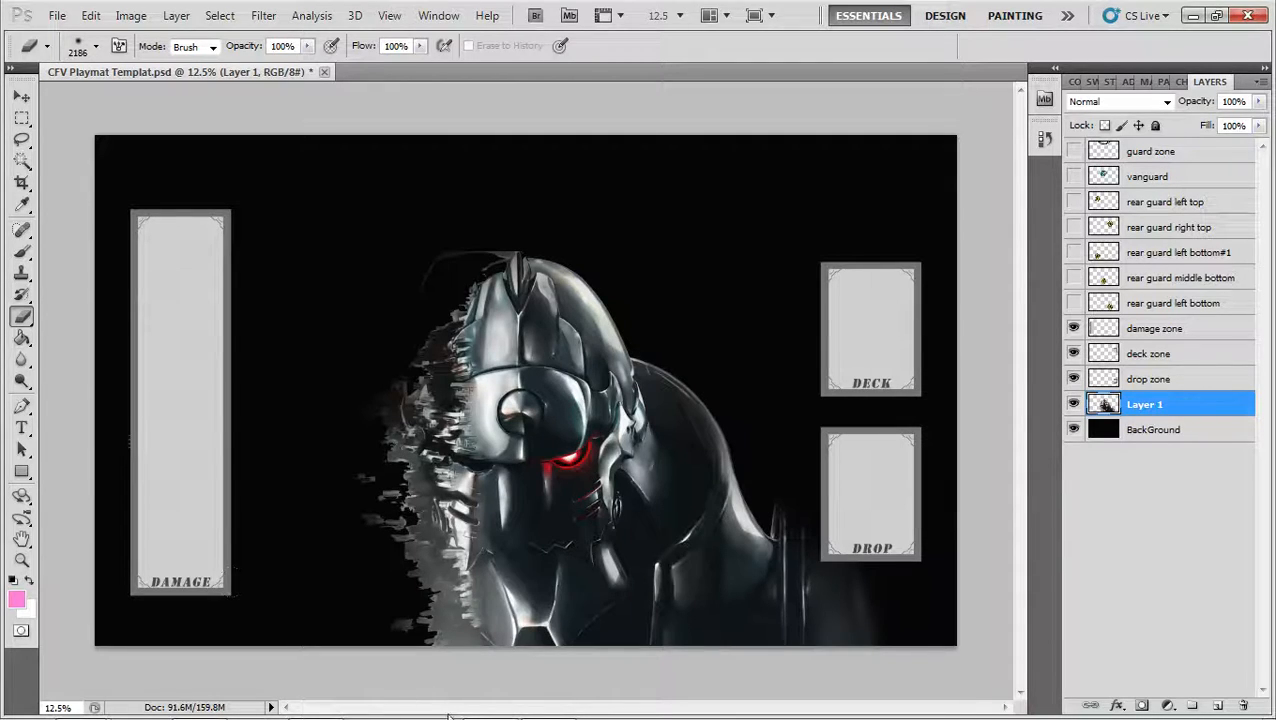
# Cut the whole image from the fullmetal_alchemist transmutation circle wallpaper, close that file, and paste it directly above the BackGround layer
pyautogui.press('z')
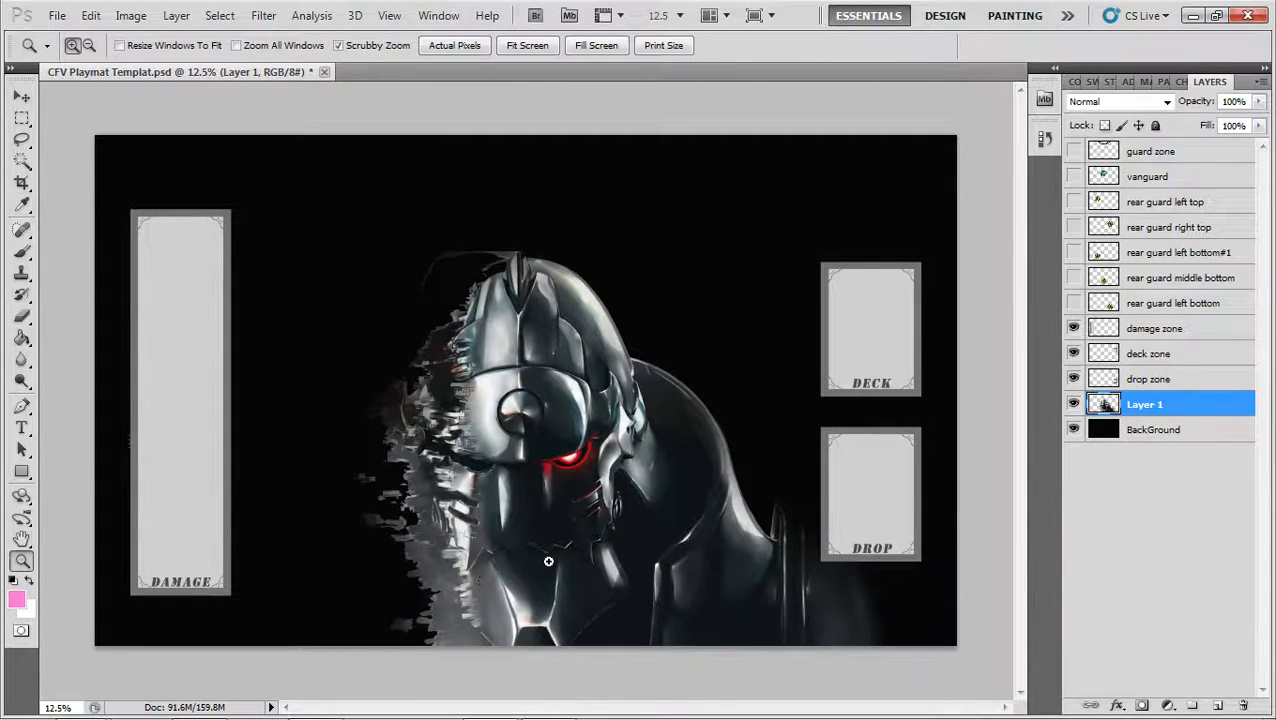
pyautogui.keyDown('alt'); pyautogui.click(547, 561); pyautogui.keyUp('alt')
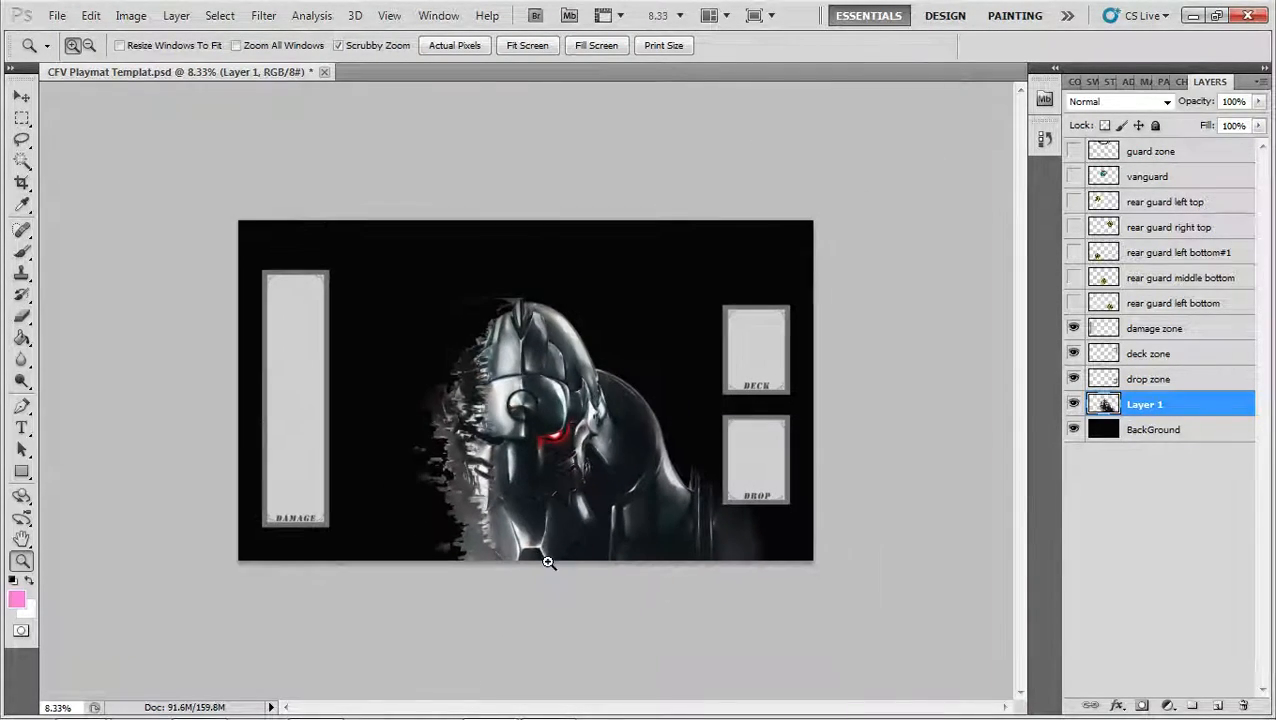
pyautogui.click(1155, 432)
pyautogui.hotkey('ctrl', 'o')
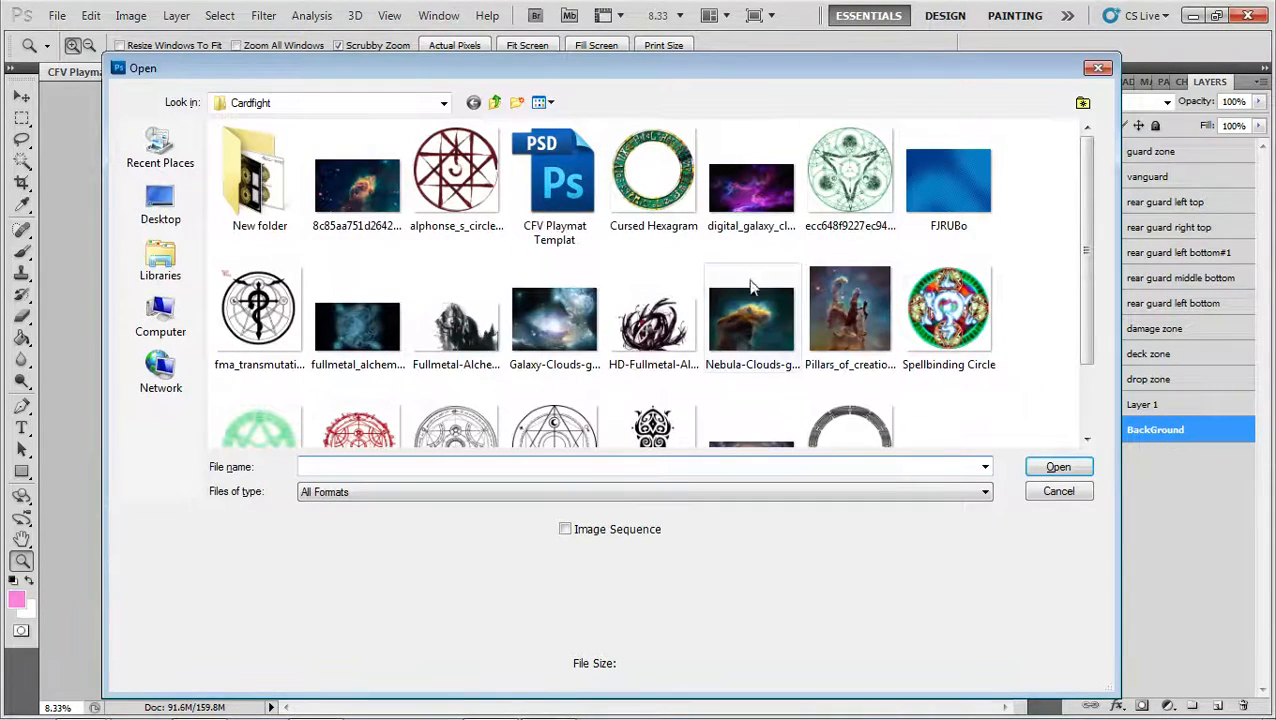
pyautogui.doubleClick(357, 325)
pyautogui.hotkey('ctrl', 'a')
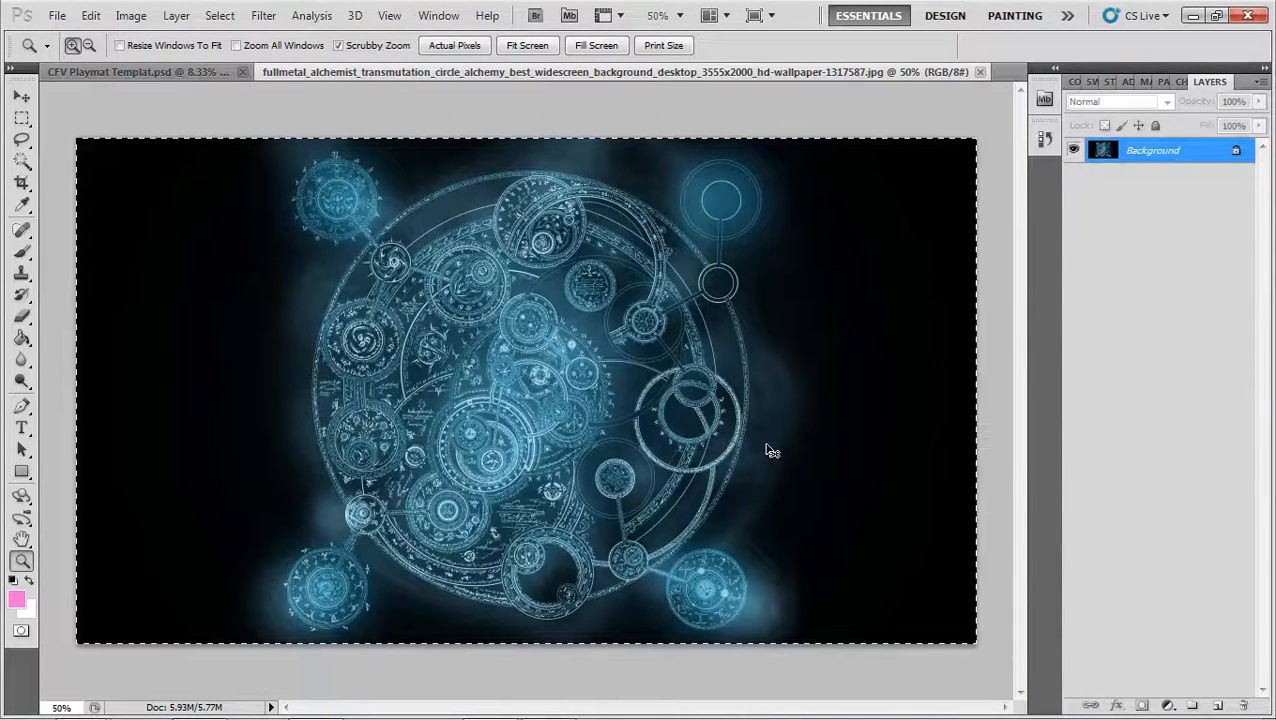
pyautogui.press('BackSpace')
pyautogui.hotkey('ctrl', 'w')
pyautogui.click(651, 299)
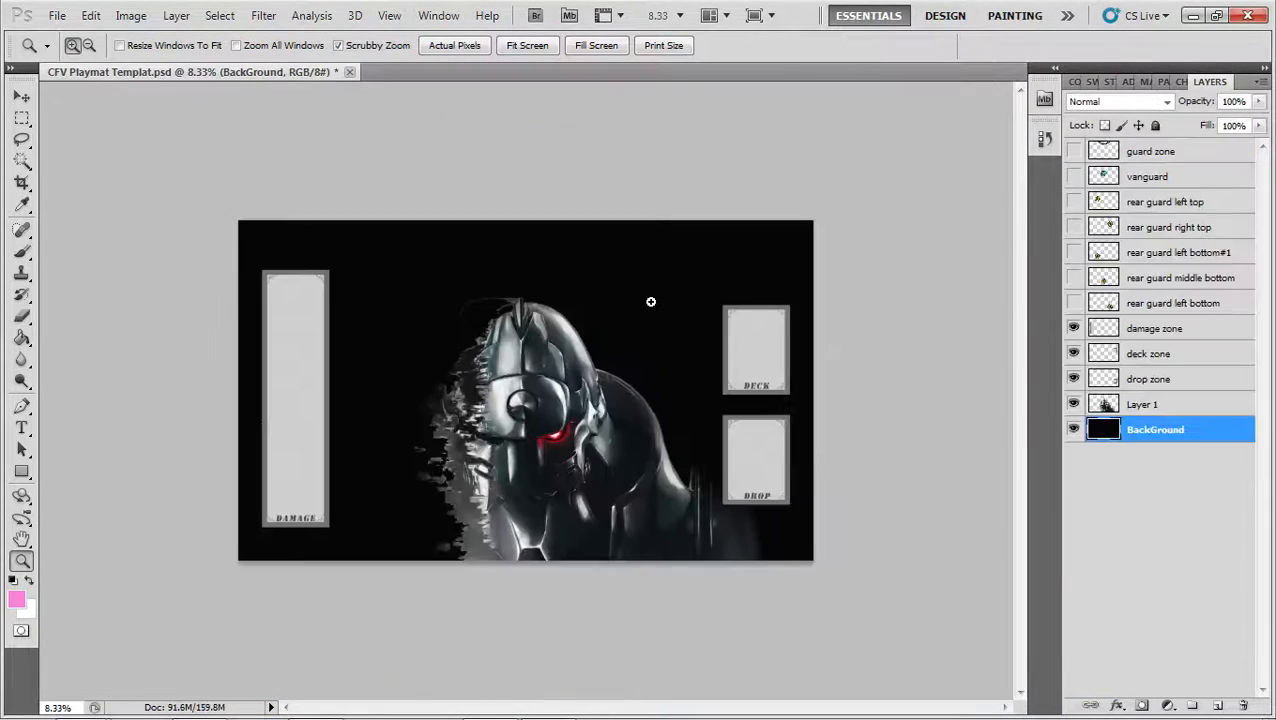
pyautogui.hotkey('ctrl', 'v')
# Scale the transmutation circle image proportionally to about 399%, center it over the playmat with its lower edge on the playmat's, and apply
pyautogui.hotkey('ctrl', 't')
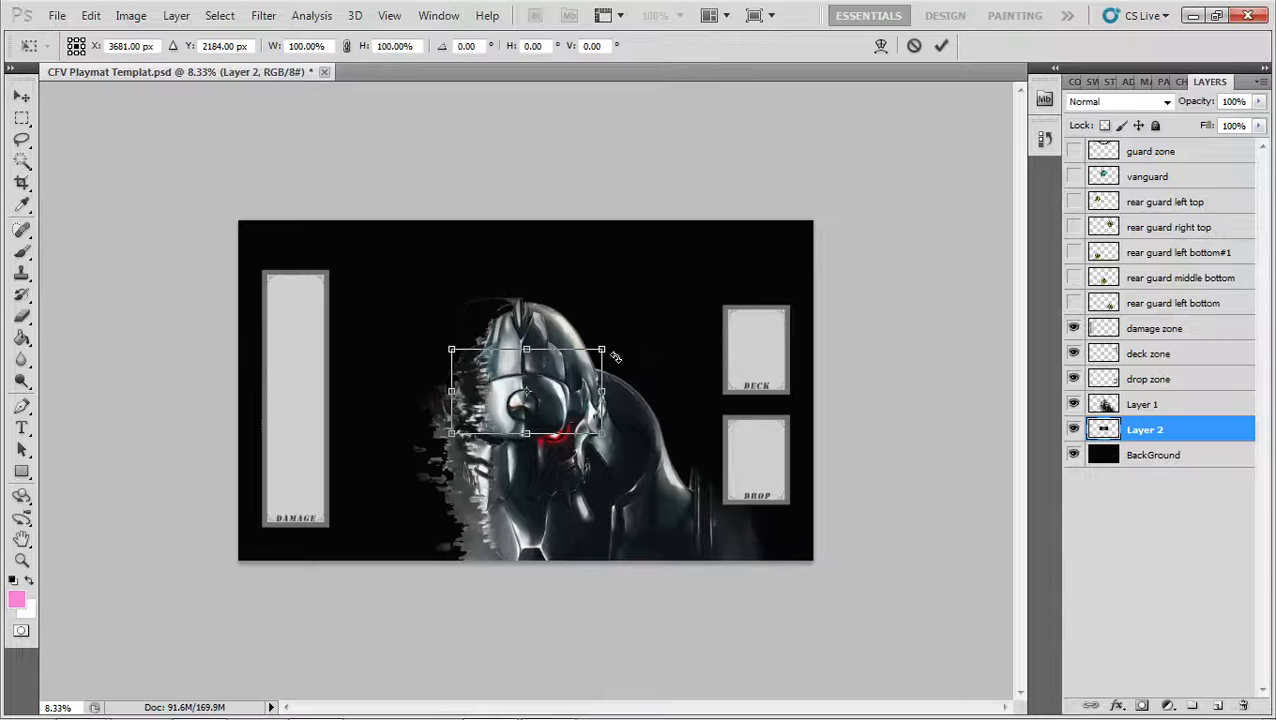
pyautogui.moveTo(603, 345); pyautogui.dragTo(914, 199)
pyautogui.moveTo(776, 325); pyautogui.dragTo(566, 454)
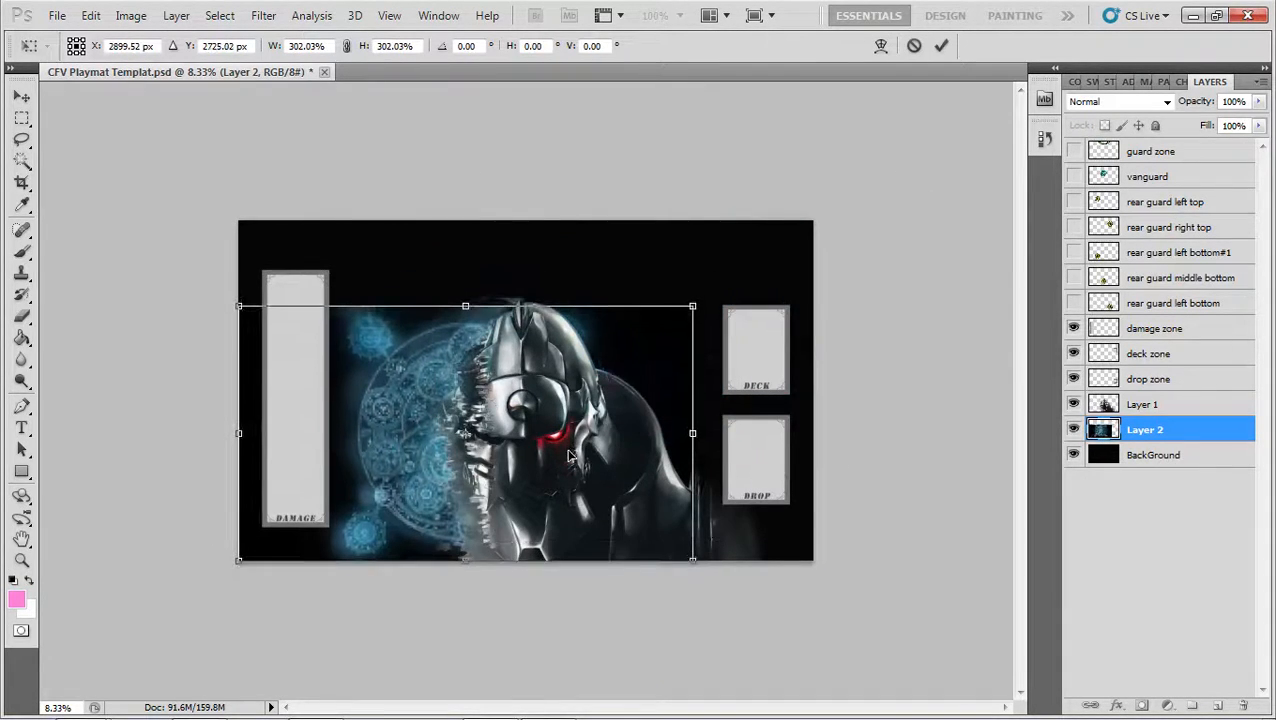
pyautogui.moveTo(698, 300); pyautogui.dragTo(835, 228)
pyautogui.moveTo(779, 282); pyautogui.dragTo(752, 288)
pyautogui.moveTo(813, 228)
pyautogui.mouseDown()
pyautogui.moveTo(843, 209)
pyautogui.moveTo(823, 227)
pyautogui.mouseUp()
pyautogui.hotkey('ctrl', 'z')
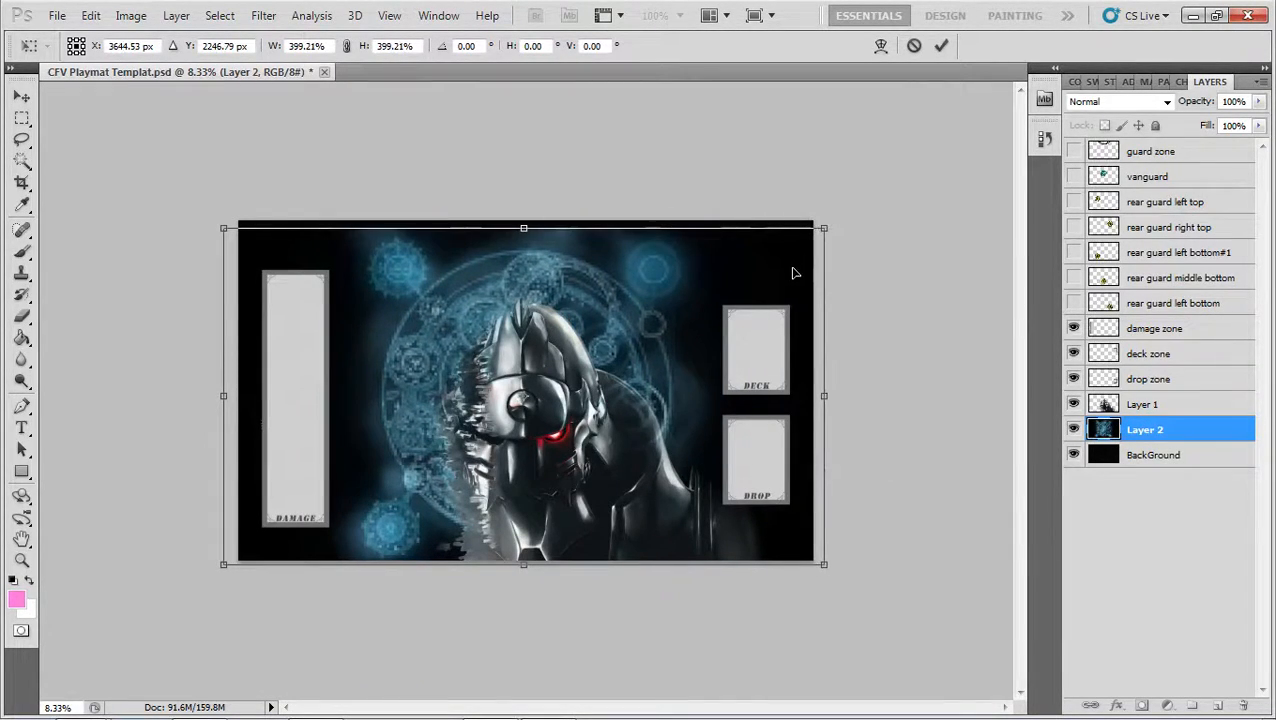
pyautogui.press('Up')
pyautogui.press('Up')
pyautogui.press('Up')
pyautogui.press('Up')
pyautogui.press('Up')
pyautogui.press('Return')
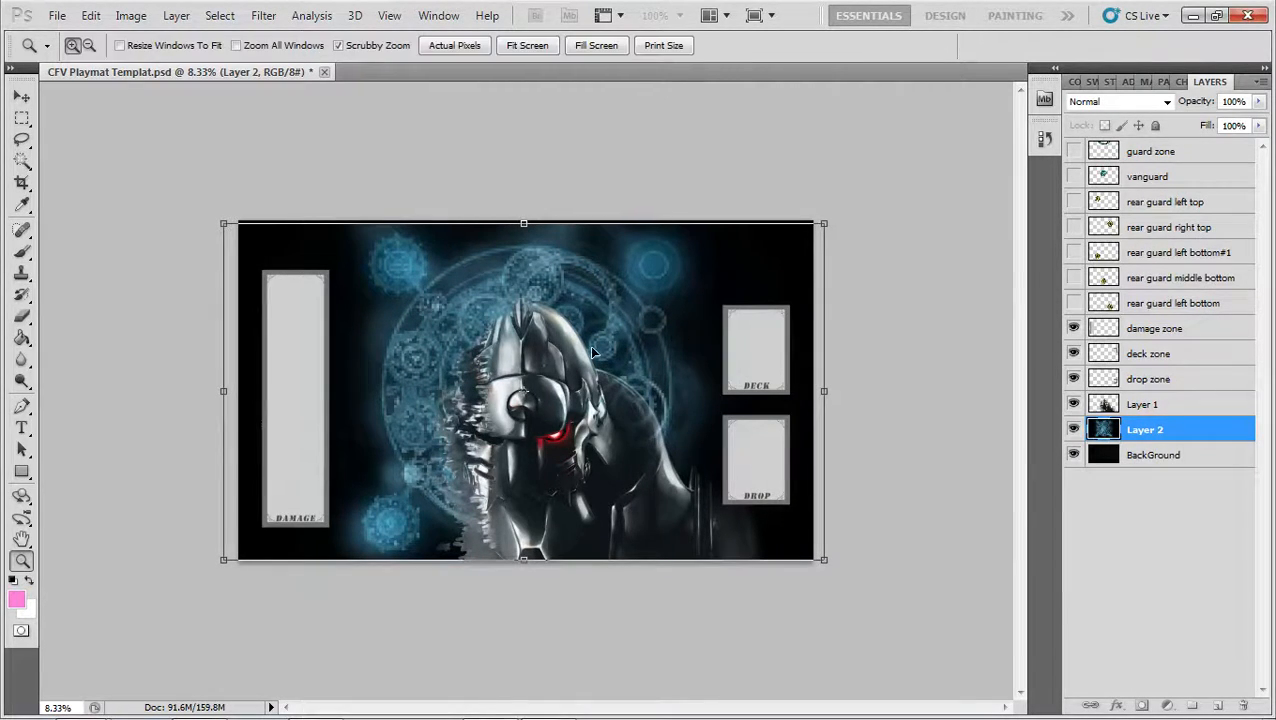
# Try flipping the transmutation circle image vertically, and undo the flip
pyautogui.hotkey('ctrl', 't')
pyautogui.rightClick(600, 377)
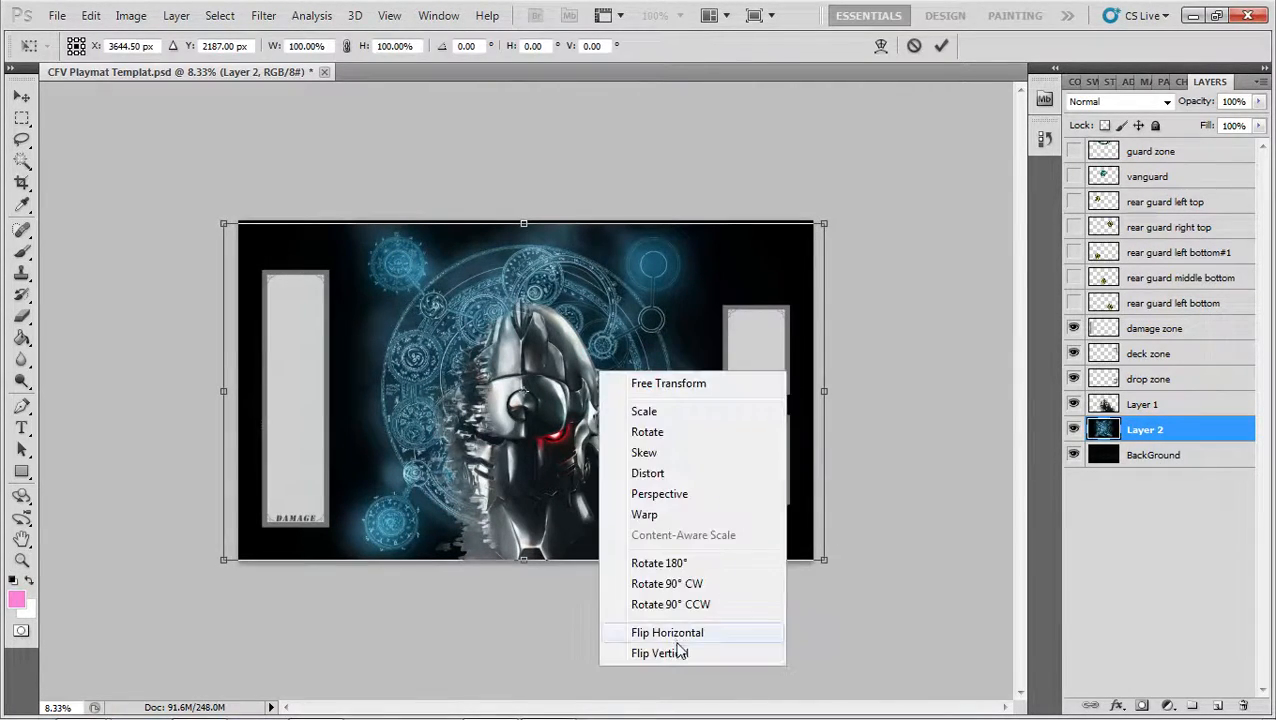
pyautogui.click(683, 656)
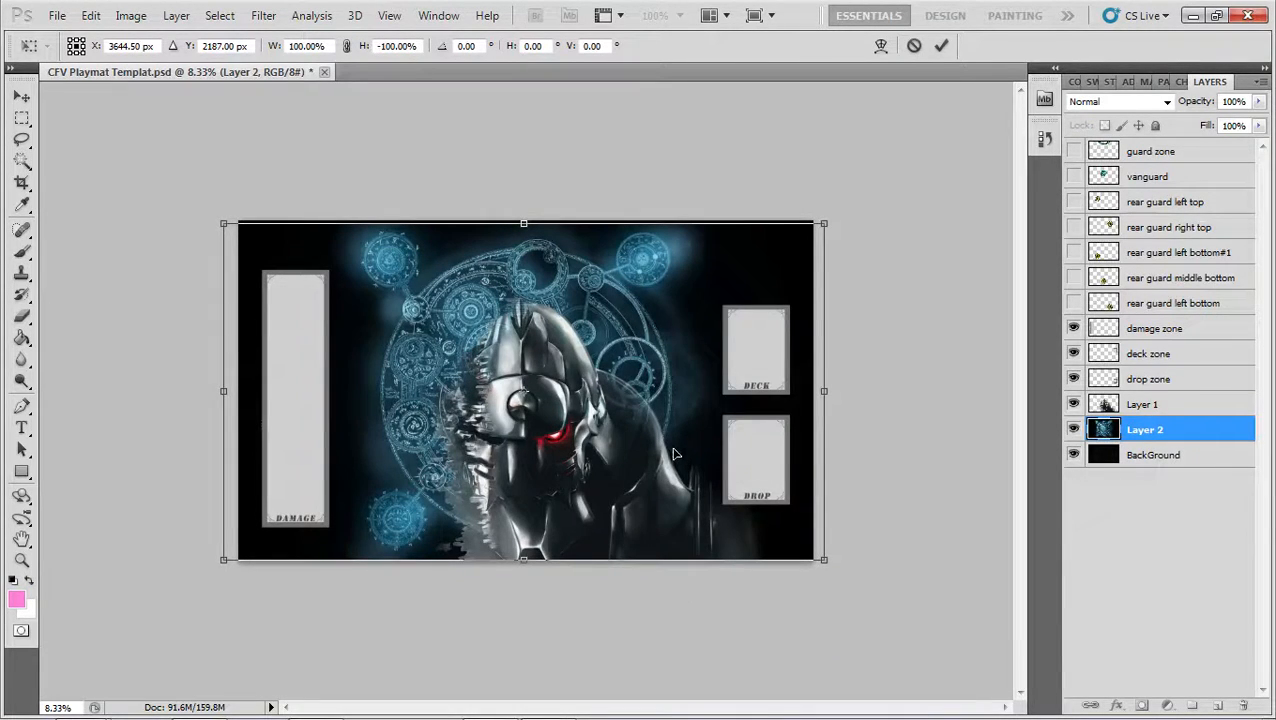
pyautogui.hotkey('ctrl', 'z')
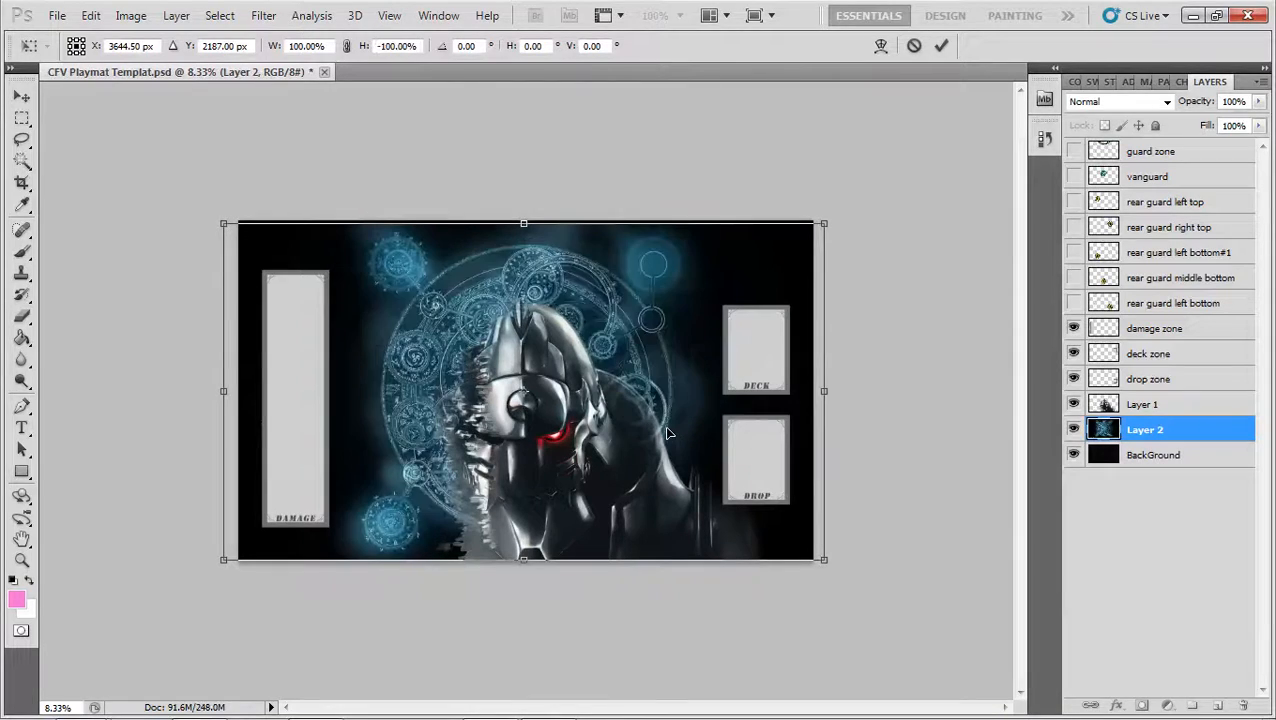
# Restore the vertical flip of the transmutation circle image and apply the transform
pyautogui.hotkey('ctrl', 'z')
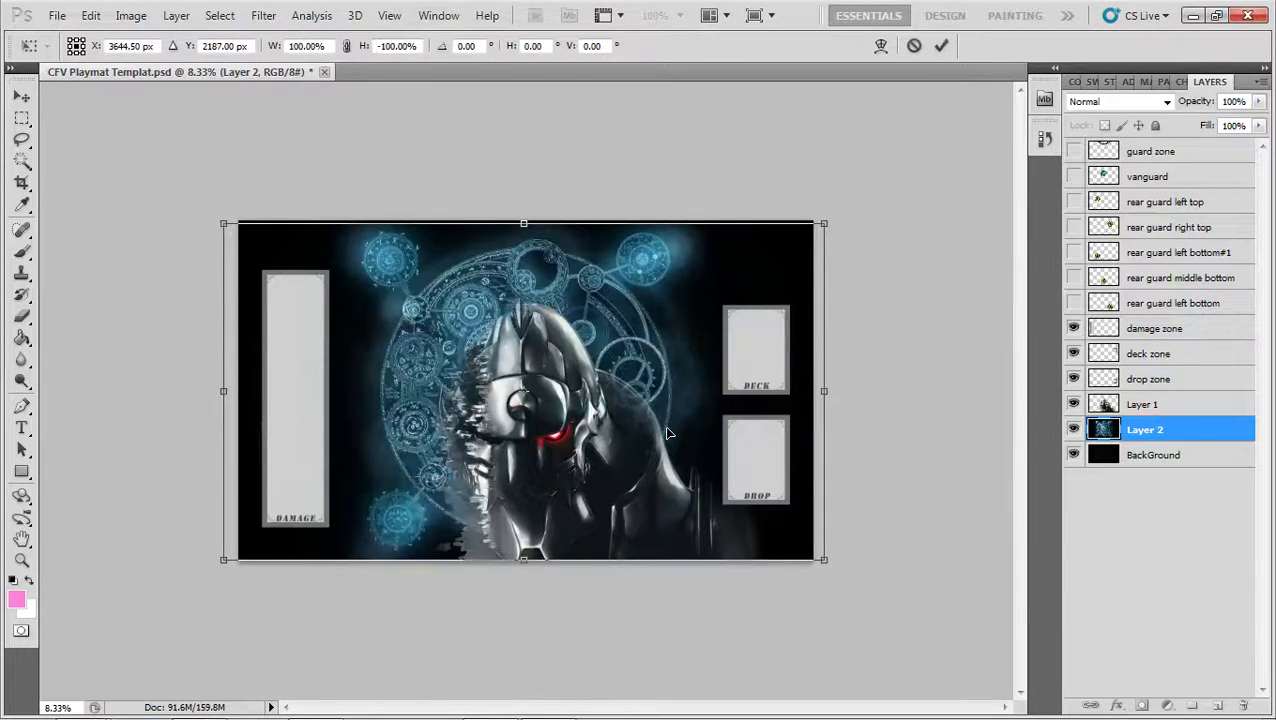
pyautogui.press('Return')
pyautogui.press('z')
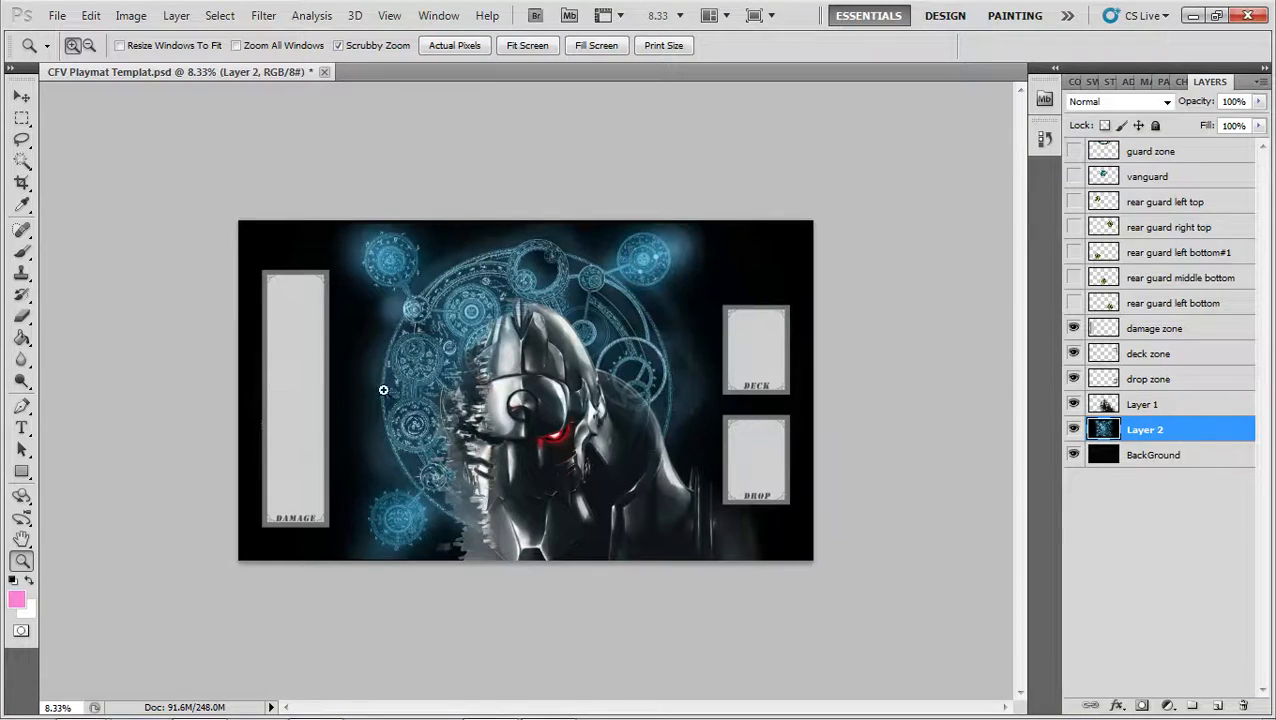
# Make Layer 1 active and open the 8c85aa751d26425a9aa5f7311695e1b6, digital_galaxy_clouds_1920x1080 and Nebula-Clouds images together from the Cardfight folder
pyautogui.click(1156, 455)
pyautogui.click(1160, 430)
pyautogui.click(1181, 408)
pyautogui.hotkey('ctrl', 'o')
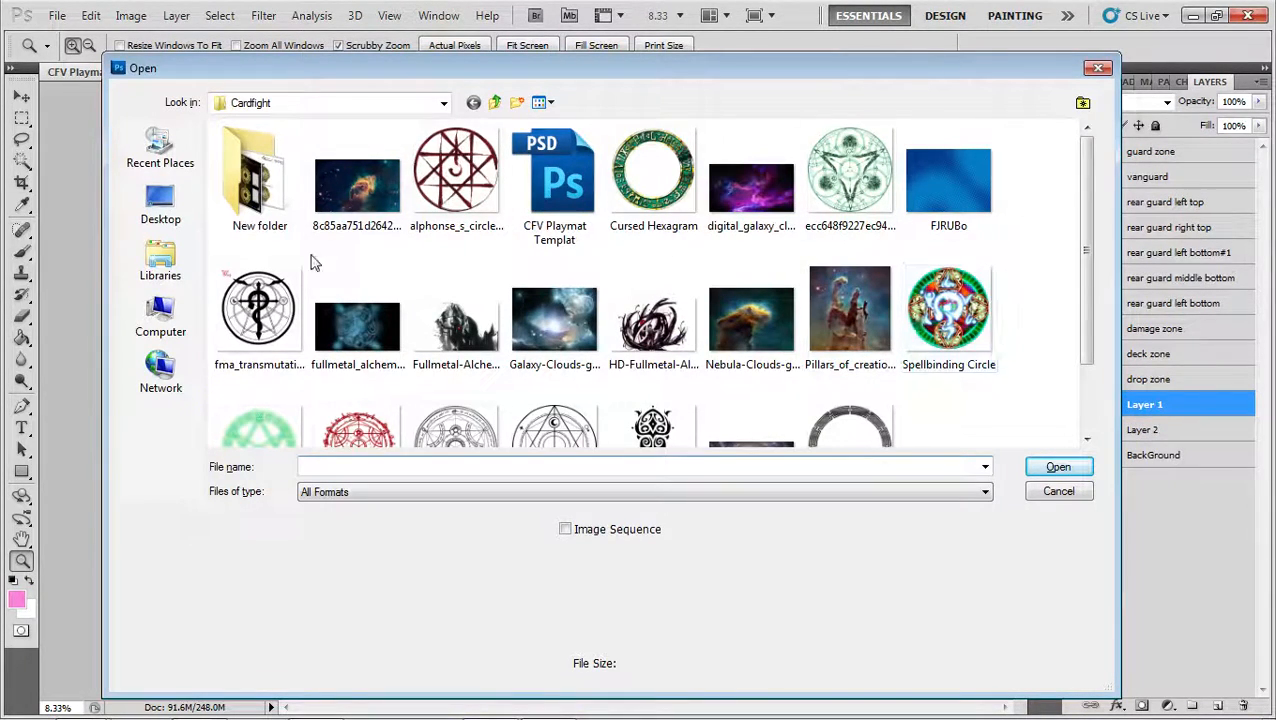
pyautogui.click(751, 185)
pyautogui.scroll(-1, 455, 340)
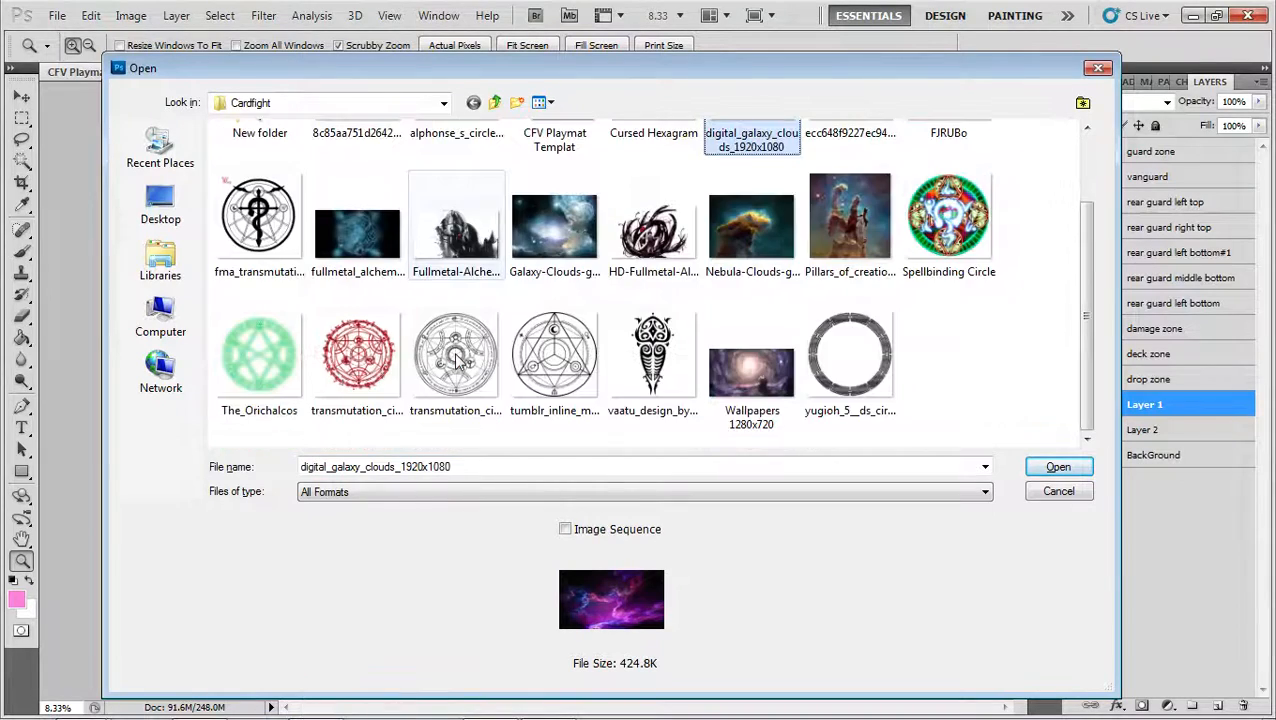
pyautogui.scroll(1, 485, 375)
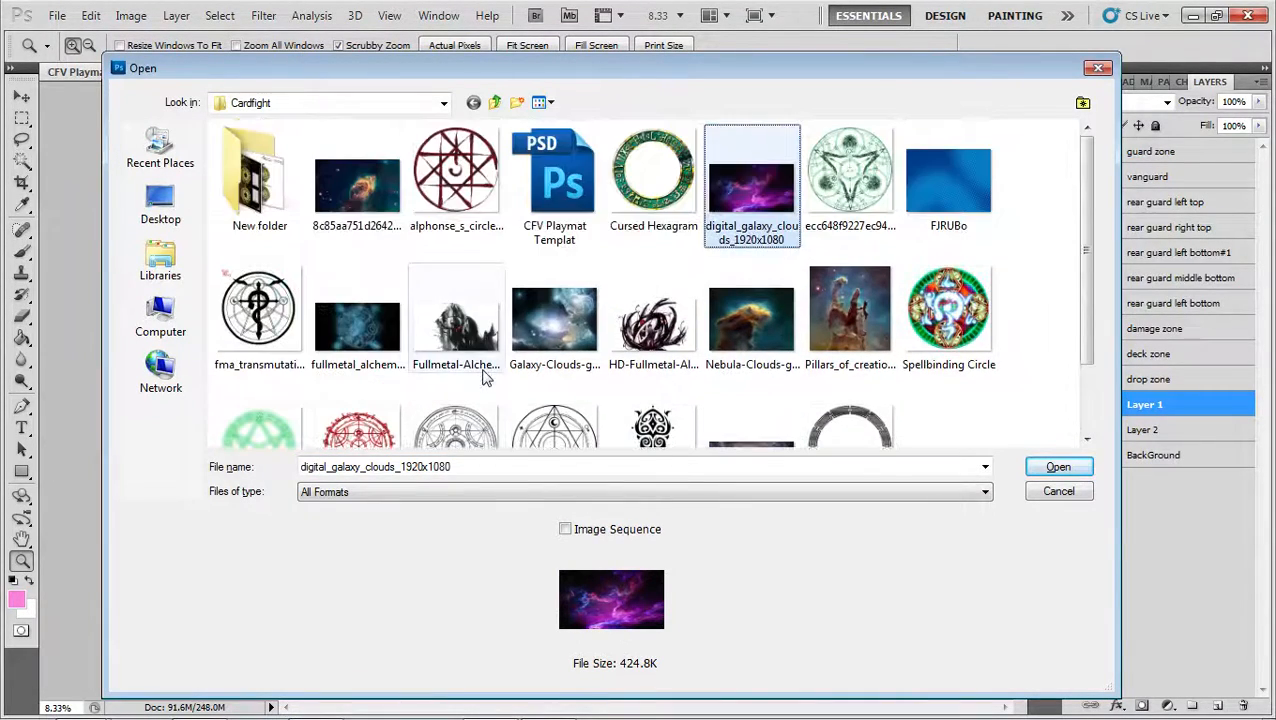
pyautogui.keyDown('shift'); pyautogui.click(358, 200); pyautogui.keyUp('shift')
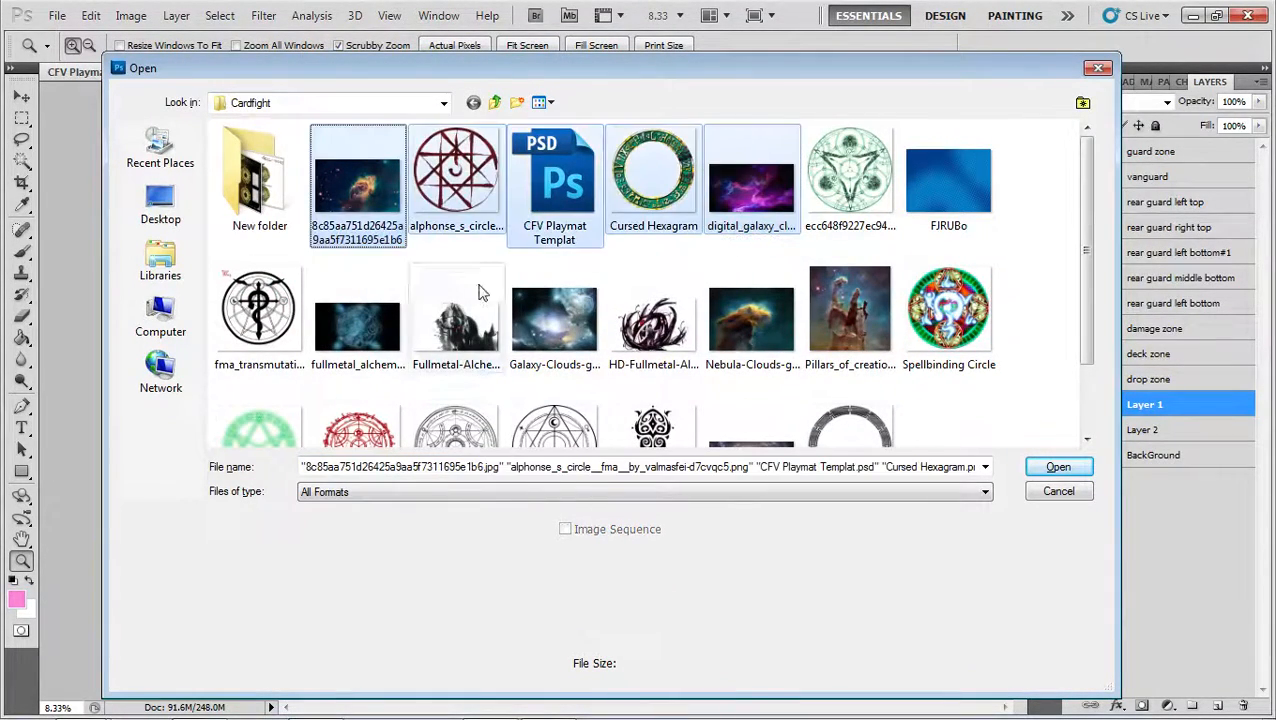
pyautogui.click(358, 160)
pyautogui.keyDown('ctrl'); pyautogui.click(760, 210); pyautogui.keyUp('ctrl')
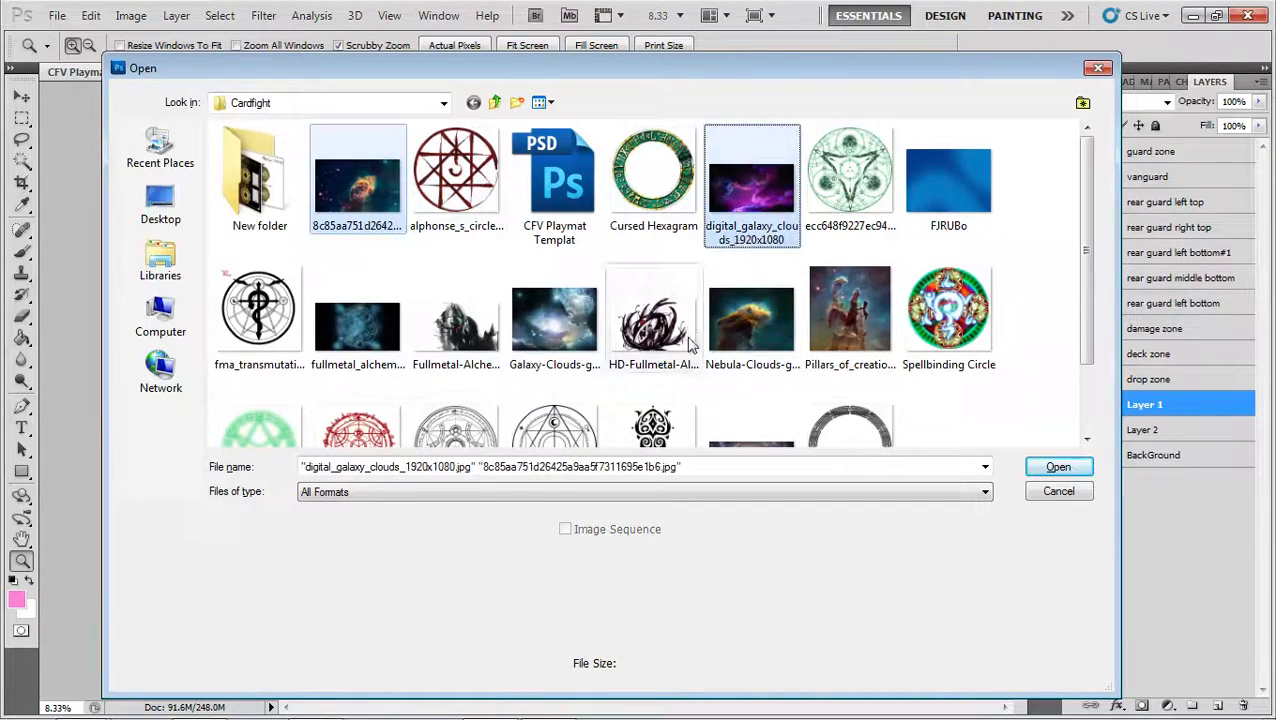
pyautogui.scroll(-1, 630, 350)
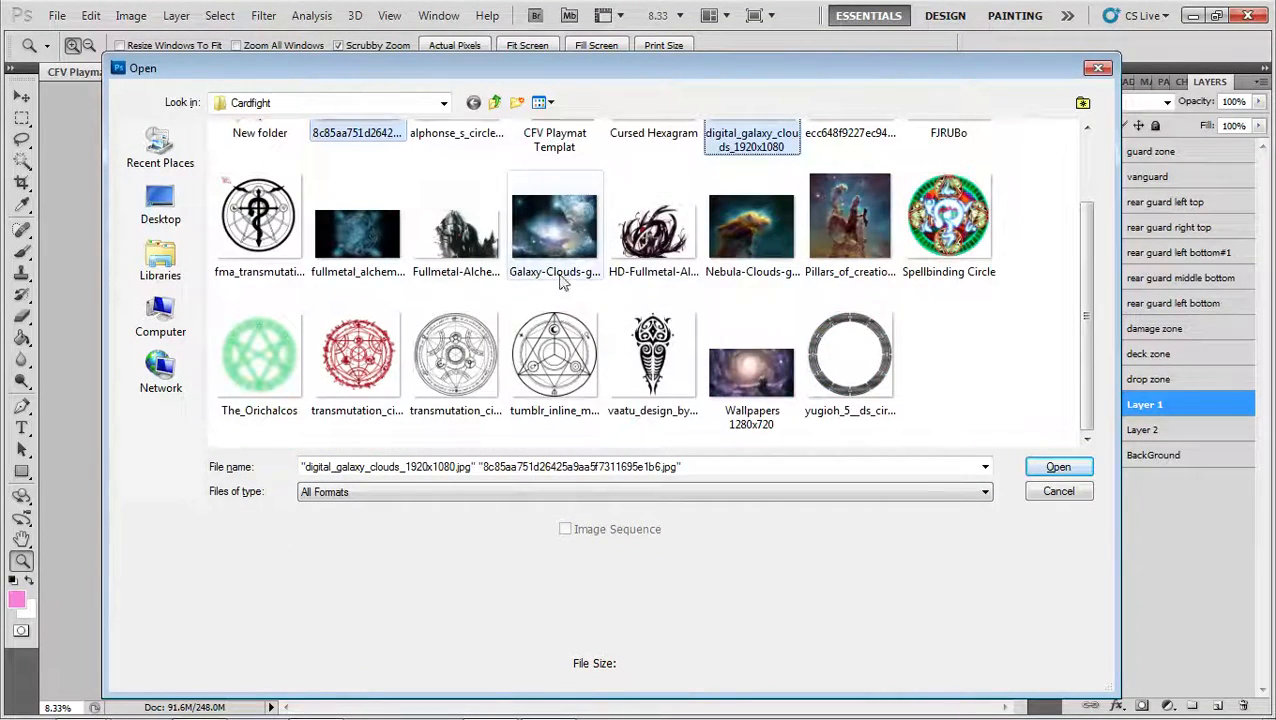
pyautogui.keyDown('ctrl'); pyautogui.click(772, 280); pyautogui.keyUp('ctrl')
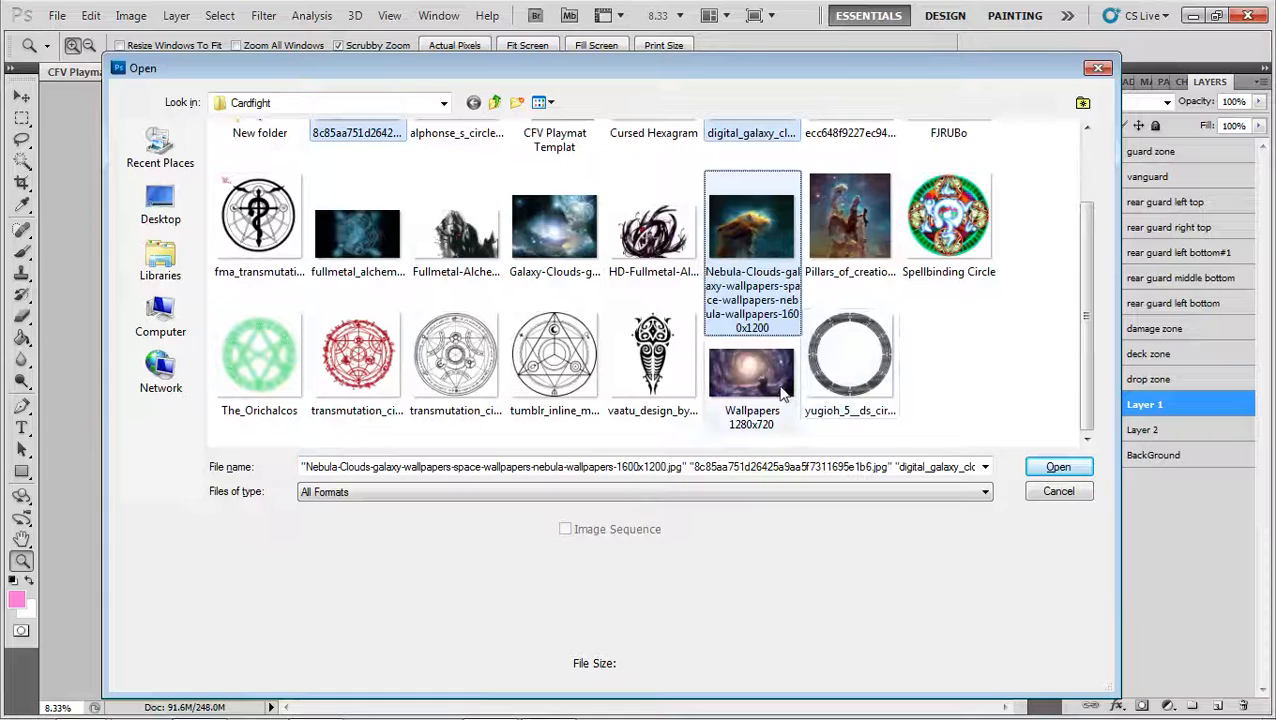
pyautogui.click(1060, 467)
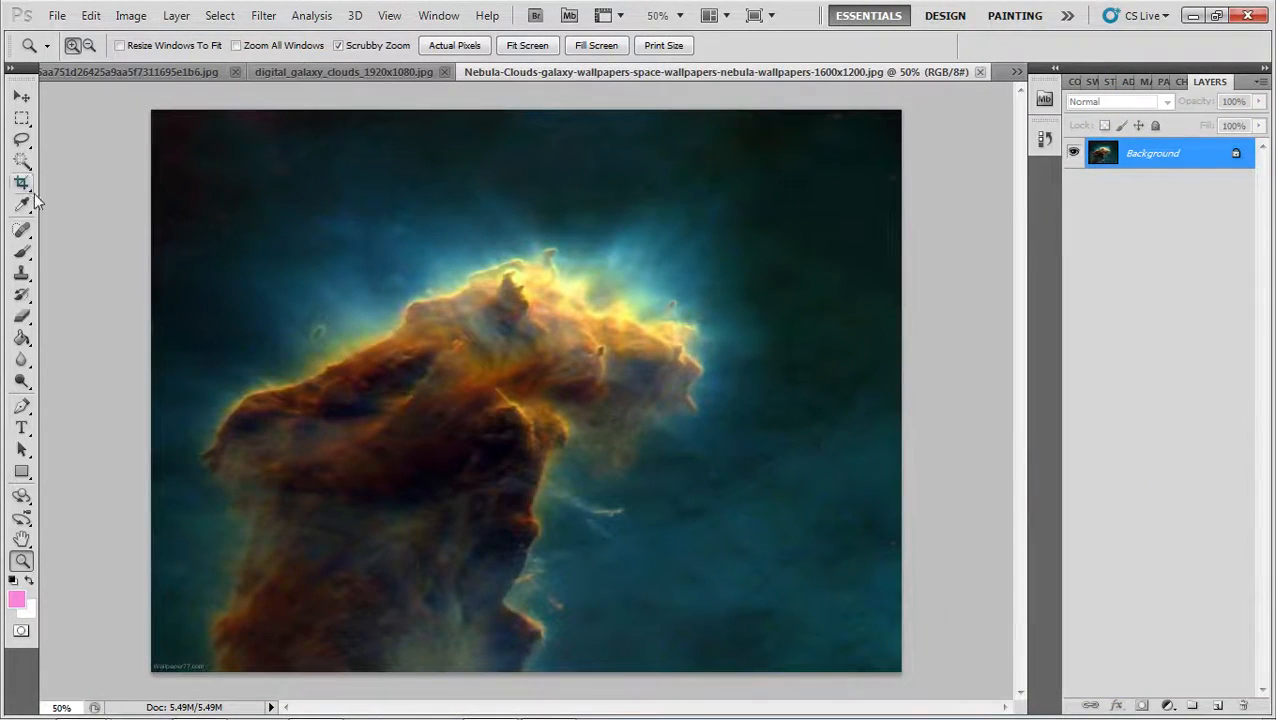
pyautogui.moveTo(24, 80)
pyautogui.mouseDown()
pyautogui.moveTo(28, 112)
pyautogui.moveTo(20, 76)
pyautogui.mouseUp()
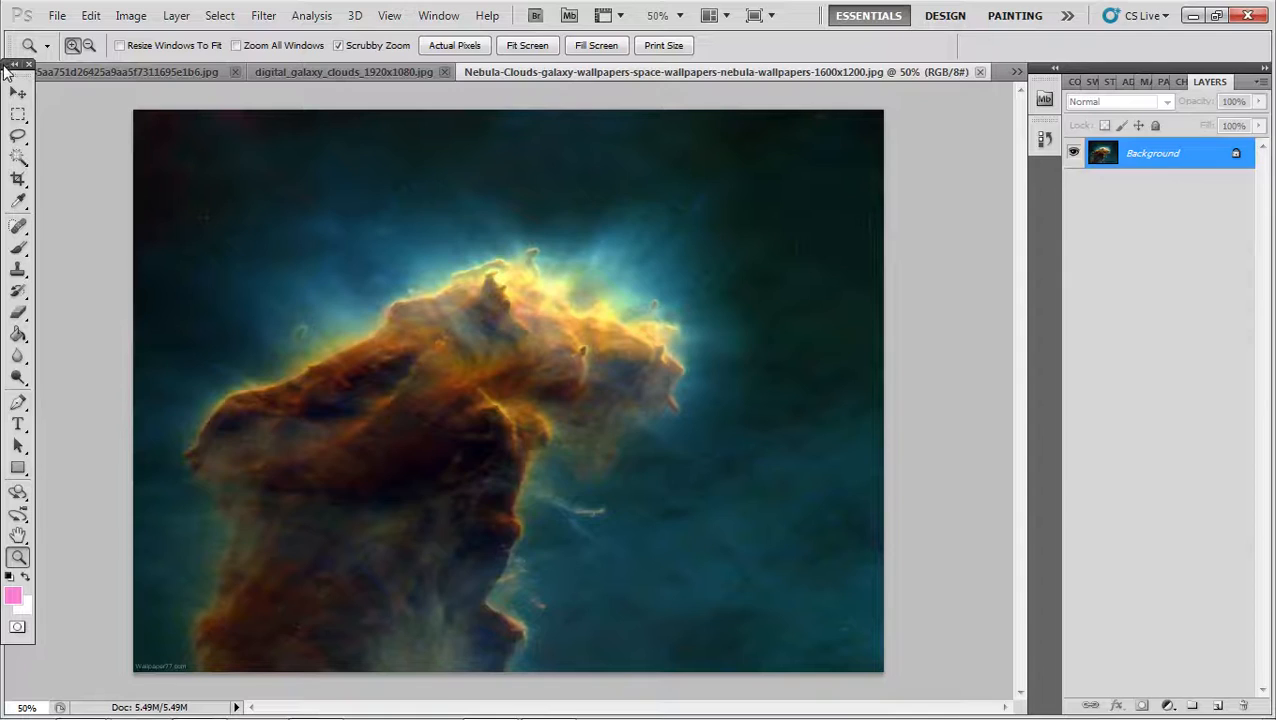
pyautogui.click(29, 64)
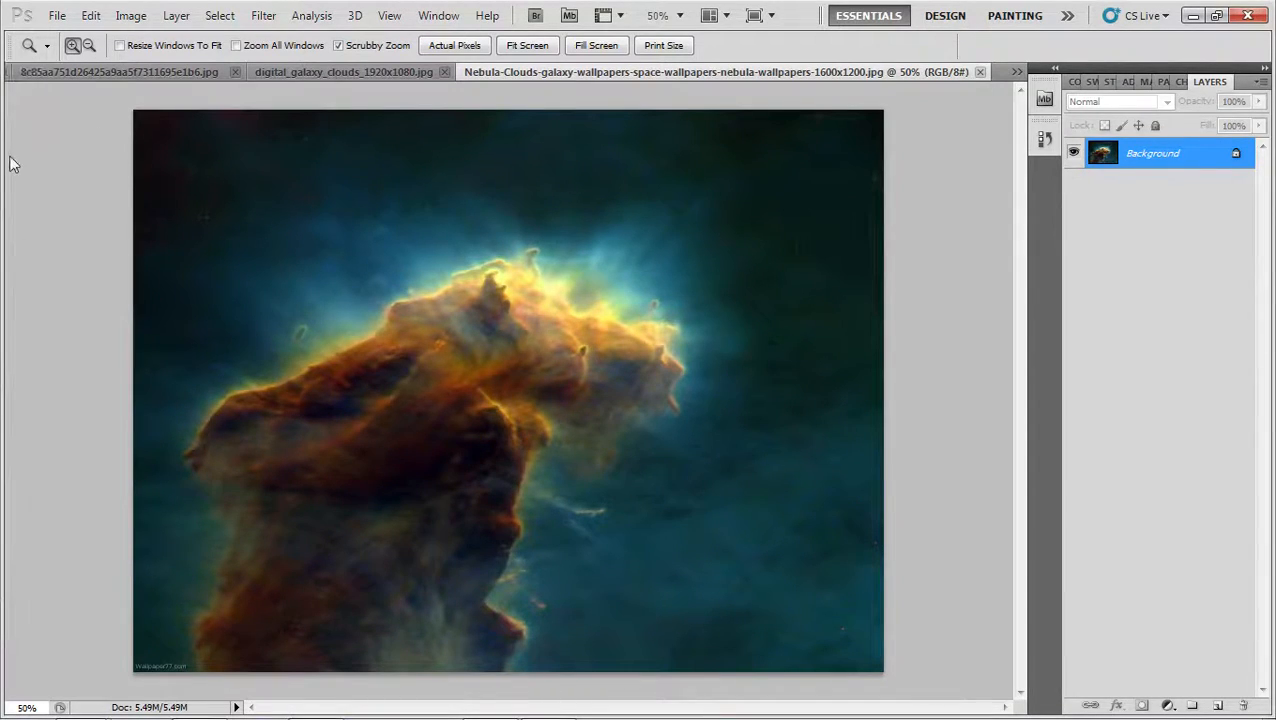
pyautogui.moveTo(10, 157); pyautogui.dragTo(7, 157)
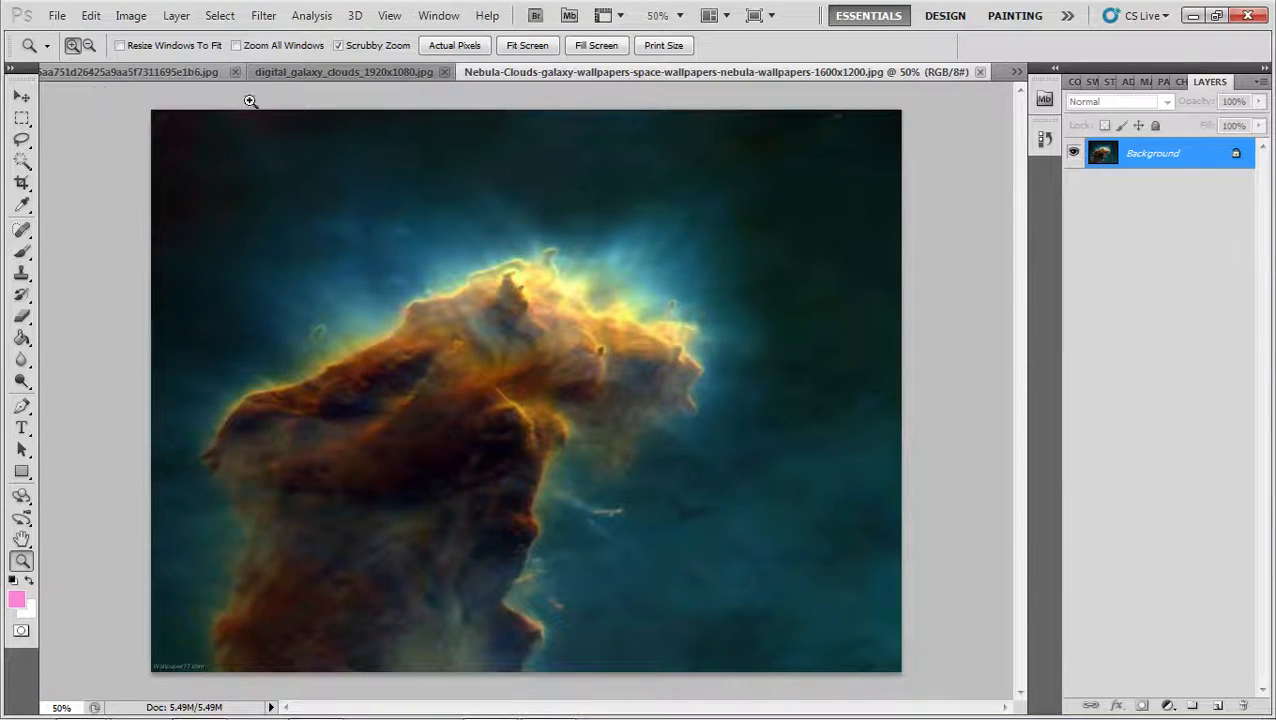
# Select the nebula's orange tones with Color Range, sampling its glowing upper edge and raising the fuzziness well above 40
pyautogui.click(219, 16)
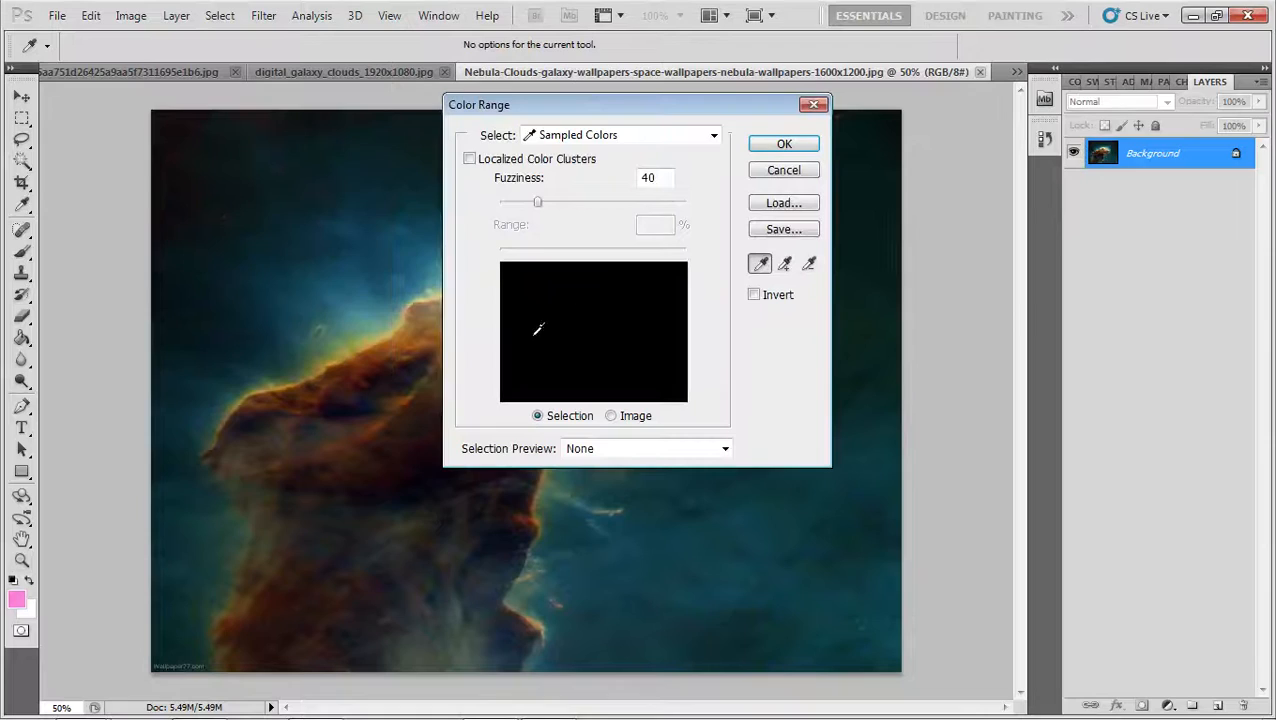
pyautogui.click(381, 344)
pyautogui.click(380, 343)
pyautogui.moveTo(537, 201); pyautogui.dragTo(665, 202)
pyautogui.click(783, 145)
pyautogui.press('z')
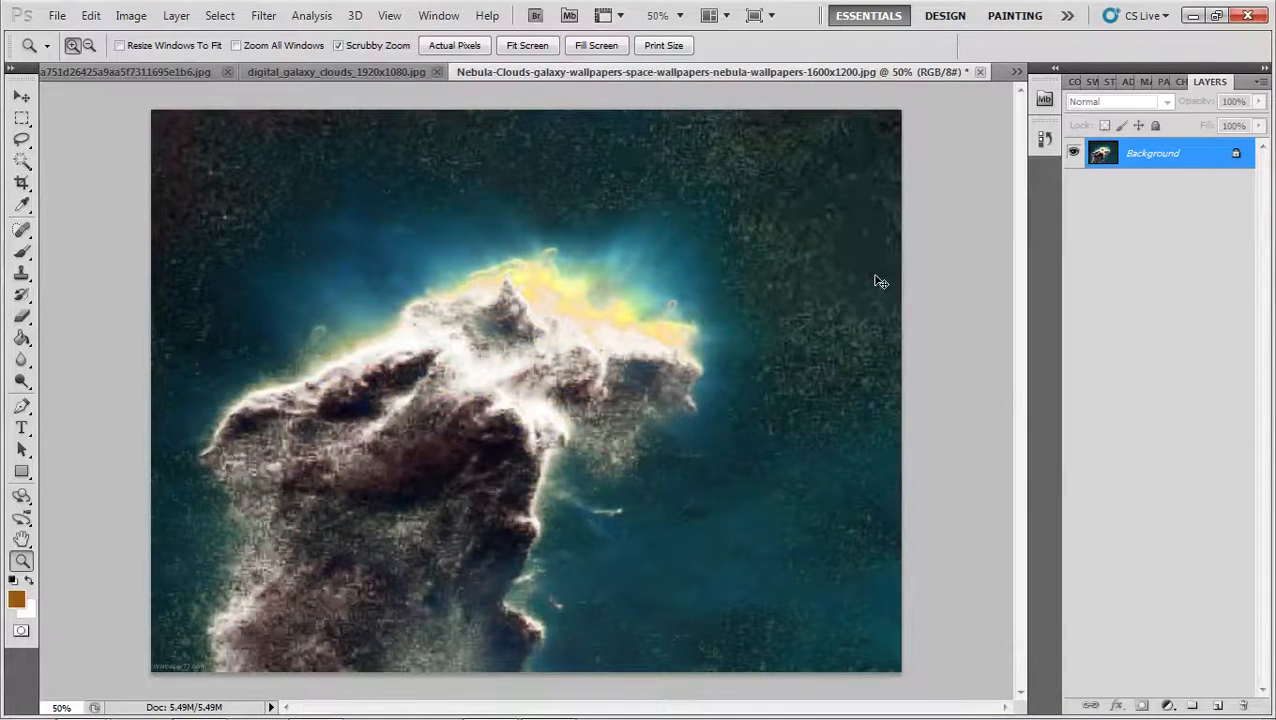
# Copy the selected orange clouds, close the Nebula-Clouds image, and return to the CFV Playmat Templat document
pyautogui.hotkey('ctrl', 'w')
pyautogui.click(648, 297)
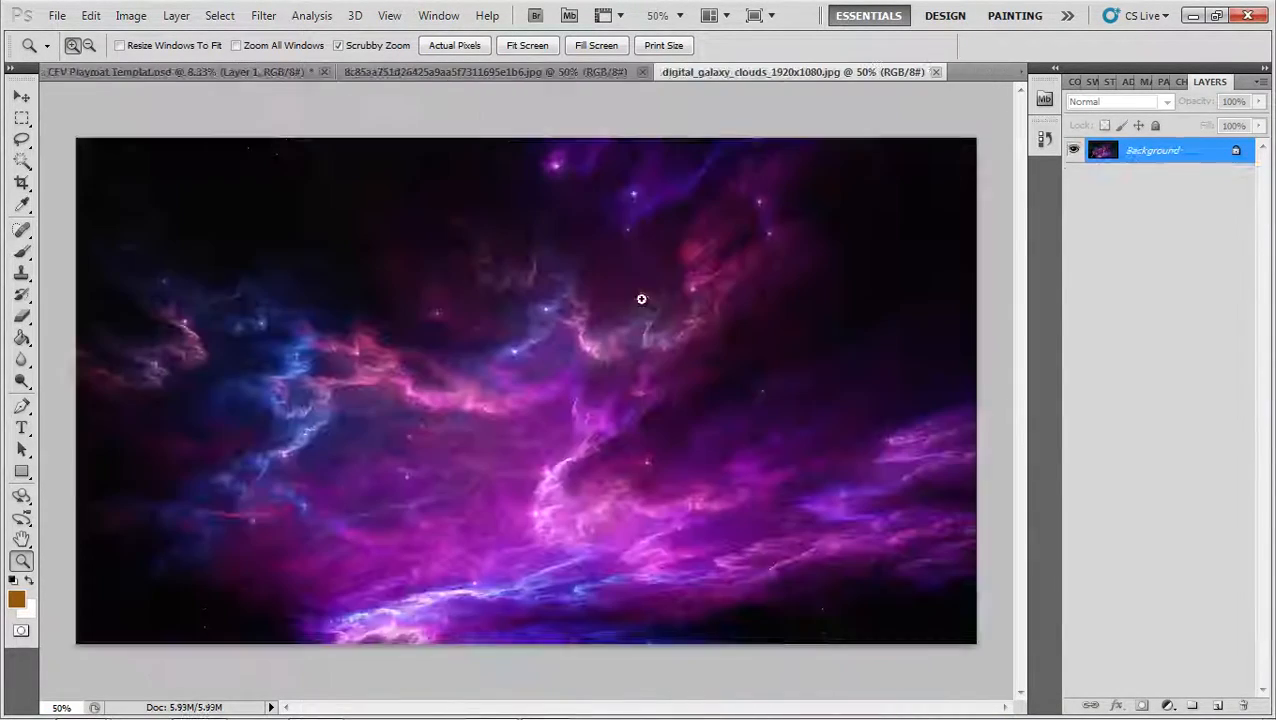
pyautogui.click(268, 74)
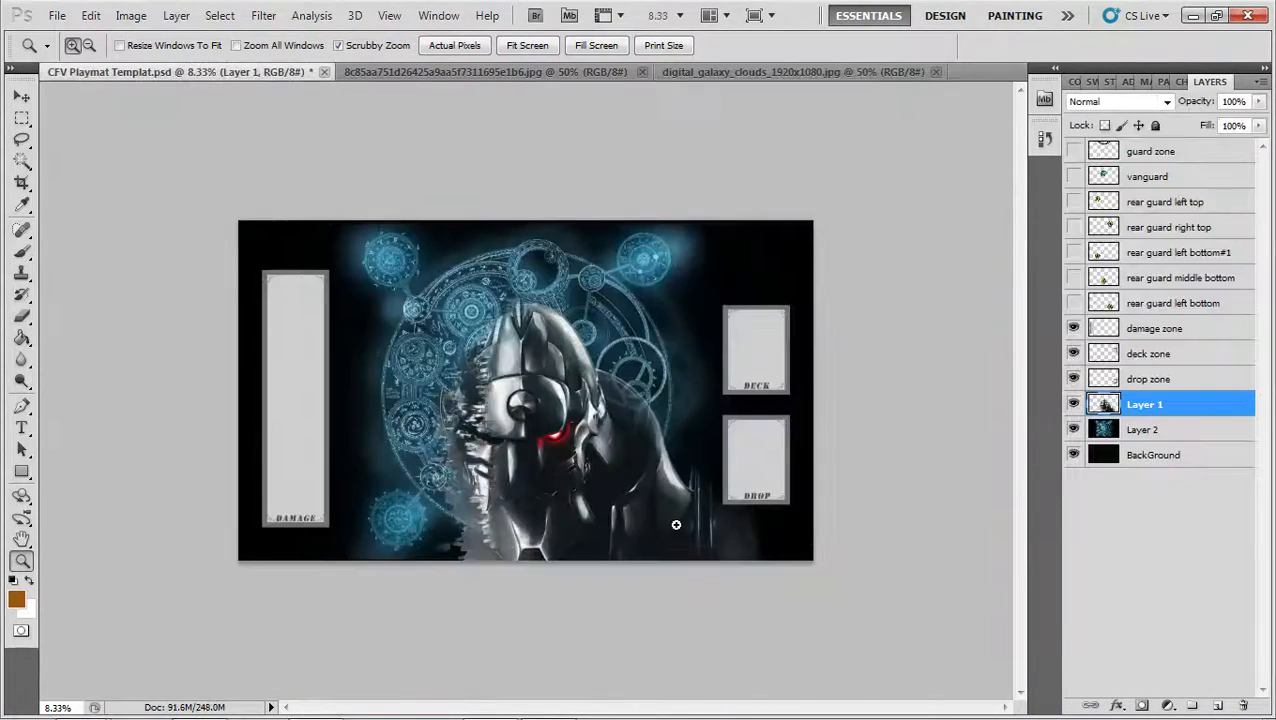
# Paste the orange clouds above Layer 1, enlarge them over two scalings, and place them along the playmat's lower left edge
pyautogui.hotkey('ctrl', 't')
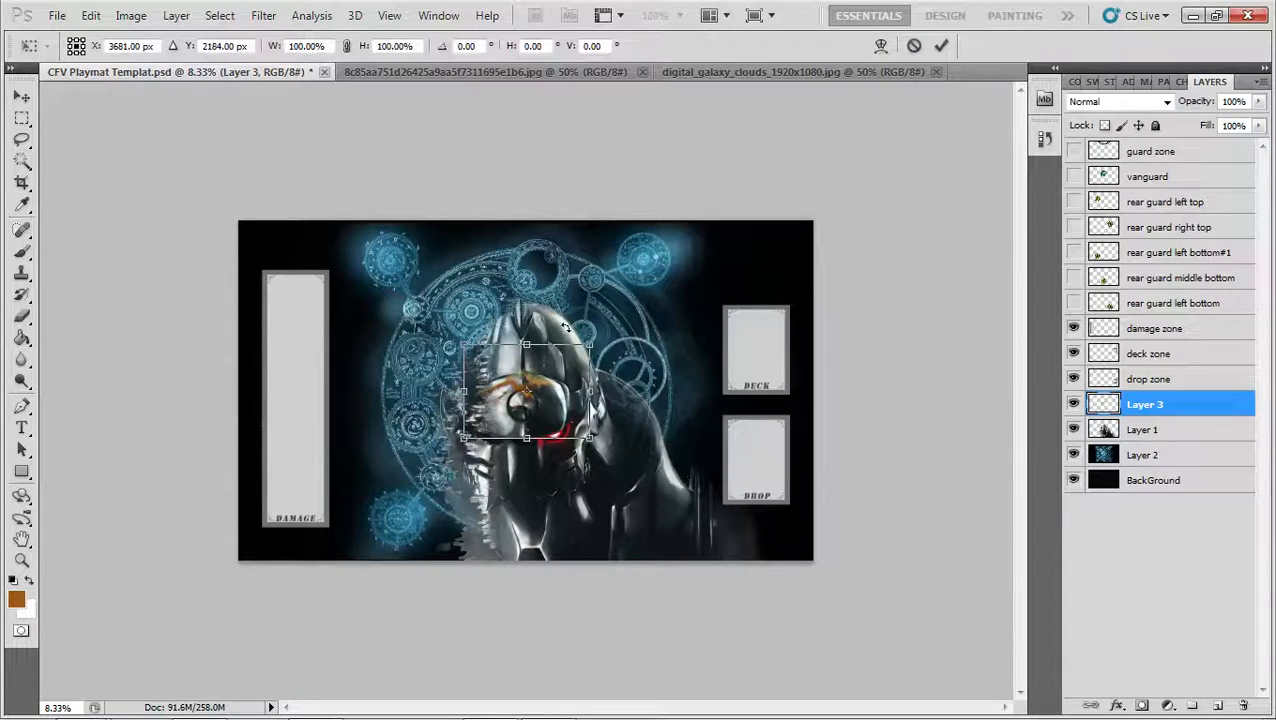
pyautogui.moveTo(596, 347); pyautogui.dragTo(777, 268)
pyautogui.moveTo(695, 318); pyautogui.dragTo(607, 451)
pyautogui.moveTo(673, 348); pyautogui.dragTo(783, 266)
pyautogui.moveTo(662, 366); pyautogui.dragTo(484, 519)
pyautogui.press('Return')
pyautogui.press('z')
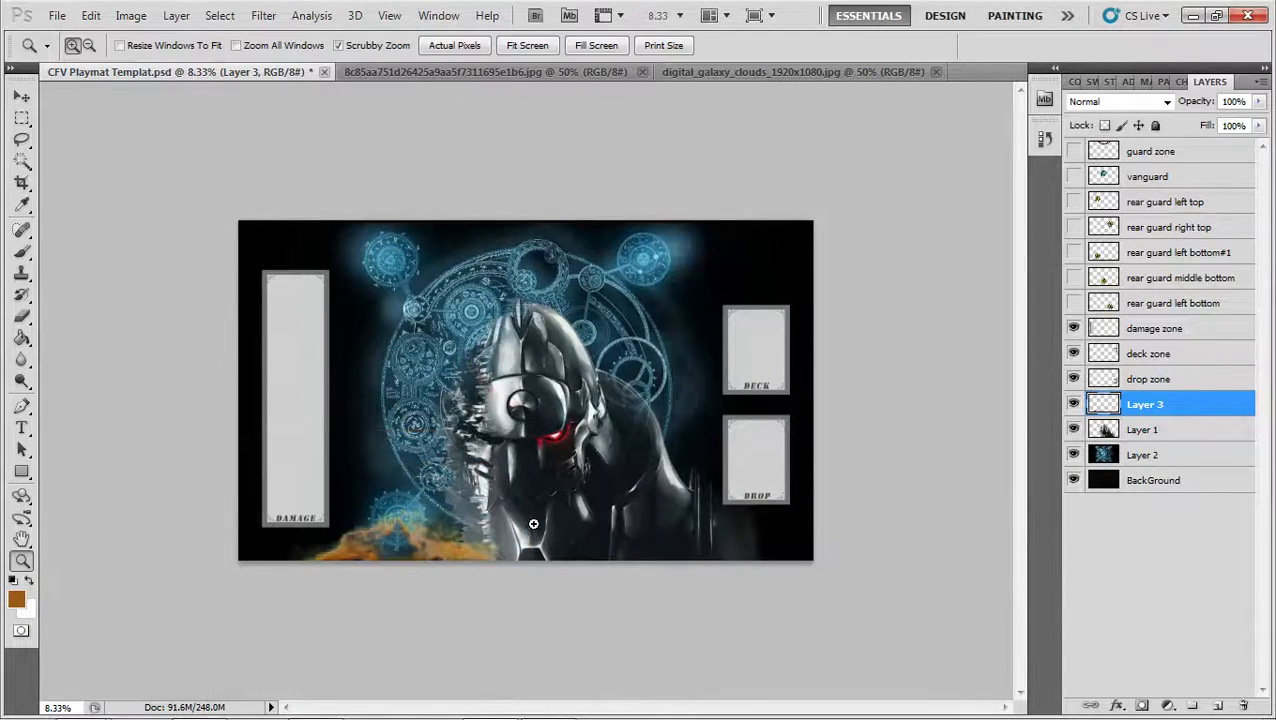
pyautogui.hotkey('ctrl', 't')
pyautogui.moveTo(519, 551); pyautogui.dragTo(525, 521)
pyautogui.press('Return')
pyautogui.press('z')
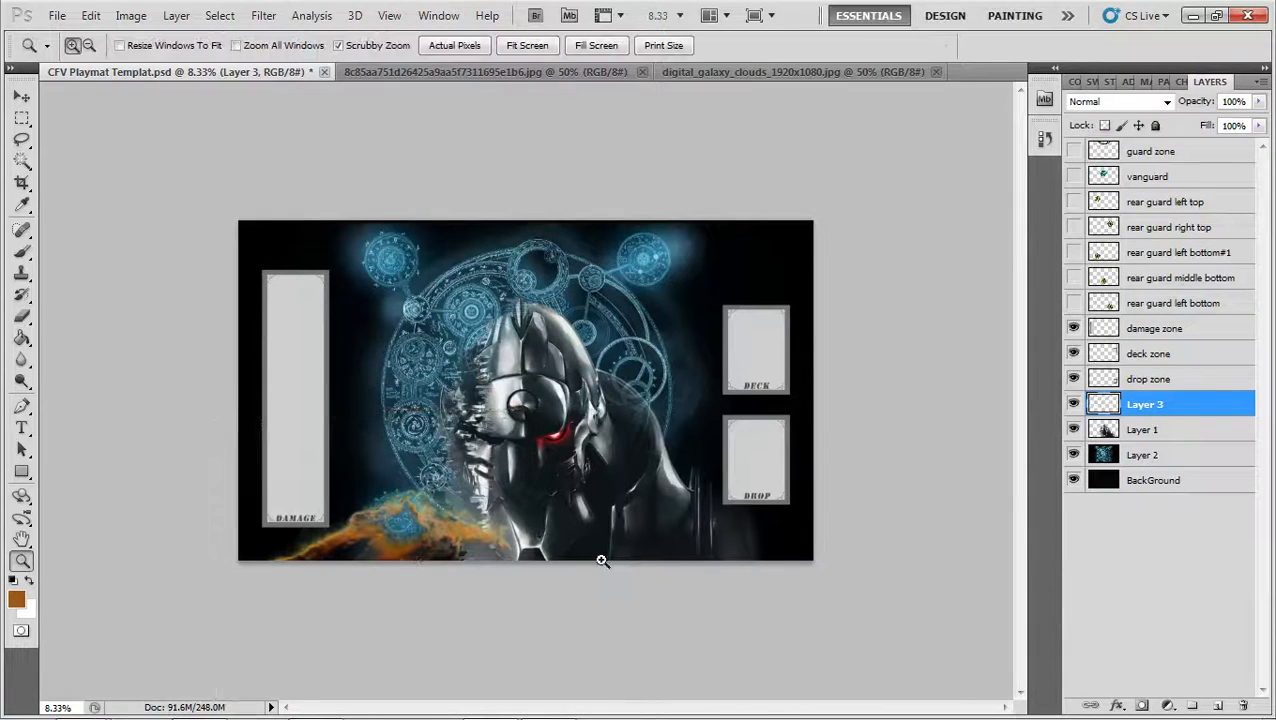
# Duplicate the orange cloud layer, flip the copy horizontally, and rotate and stretch it slightly near the playmat's lower right corner
pyautogui.hotkey('ctrl', 'j')
pyautogui.hotkey('ctrl', 't')
pyautogui.moveTo(430, 540); pyautogui.dragTo(715, 517)
pyautogui.rightClick(715, 517)
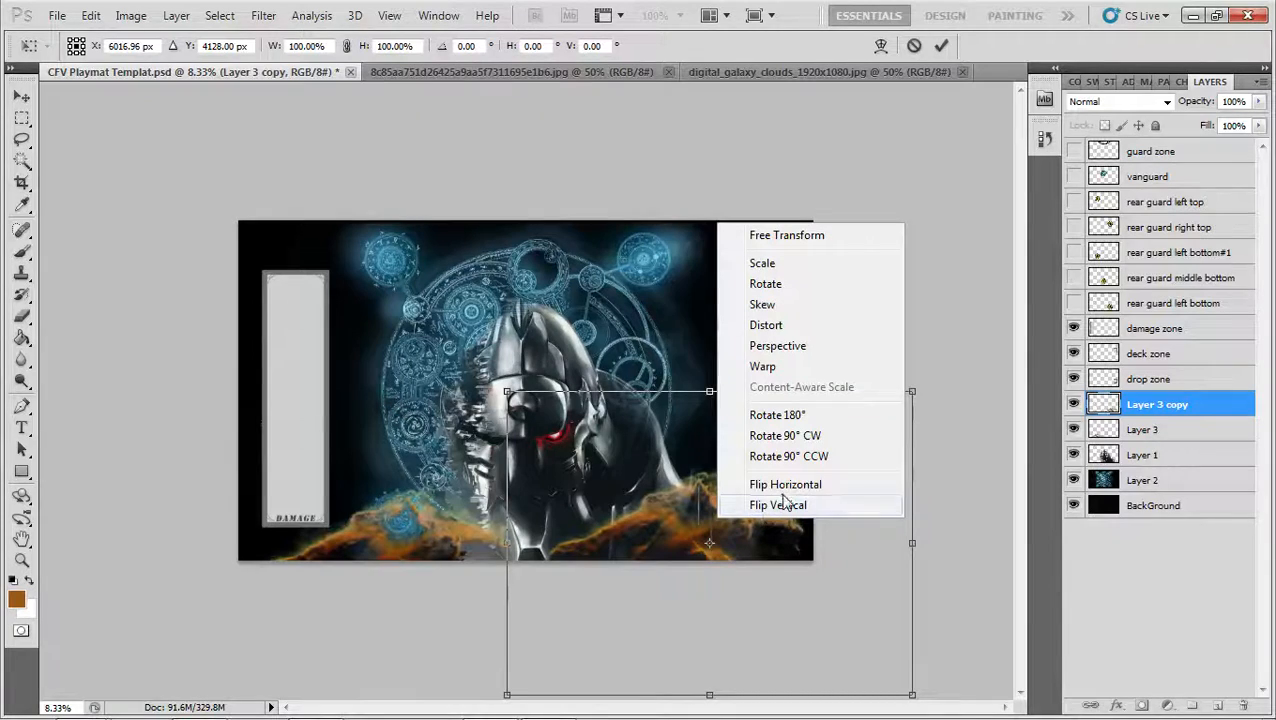
pyautogui.click(787, 480)
pyautogui.moveTo(979, 502); pyautogui.dragTo(850, 424)
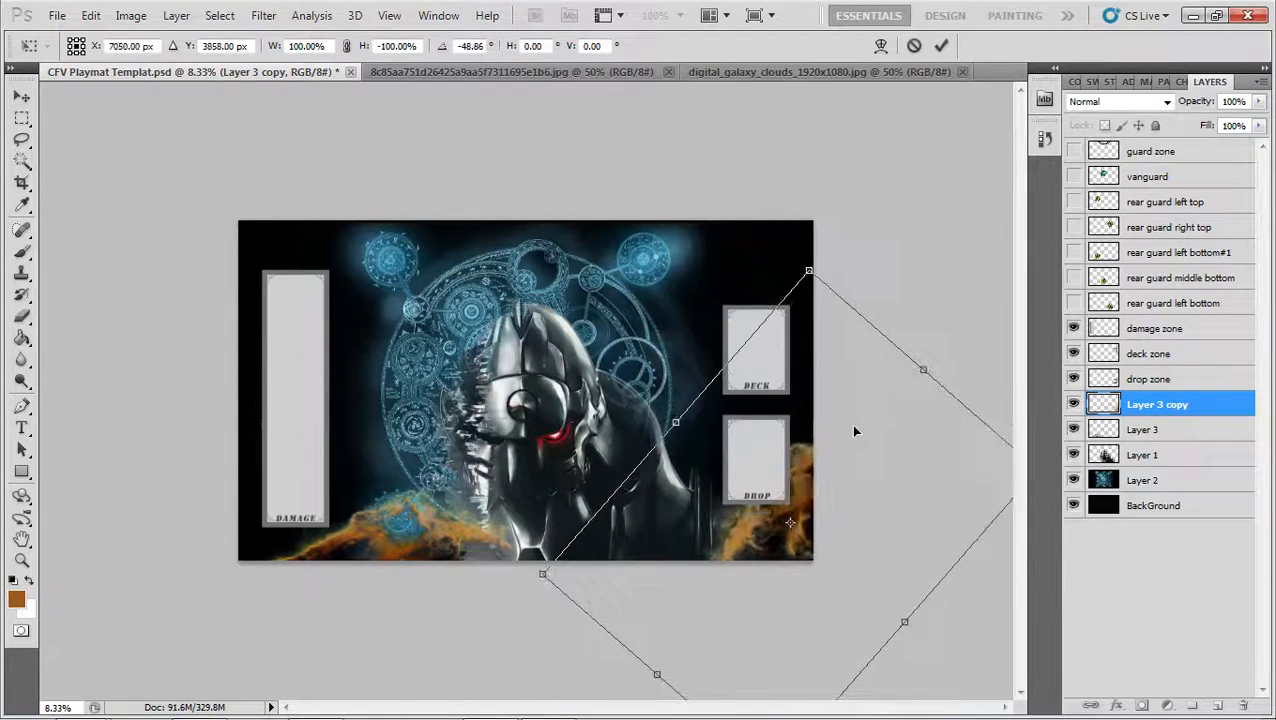
pyautogui.moveTo(540, 577); pyautogui.dragTo(535, 537)
pyautogui.moveTo(875, 475); pyautogui.dragTo(826, 487)
# Flip the cloud copy vertically, join it to the original clouds across the figure's lower body, and apply the transform
pyautogui.rightClick(788, 494)
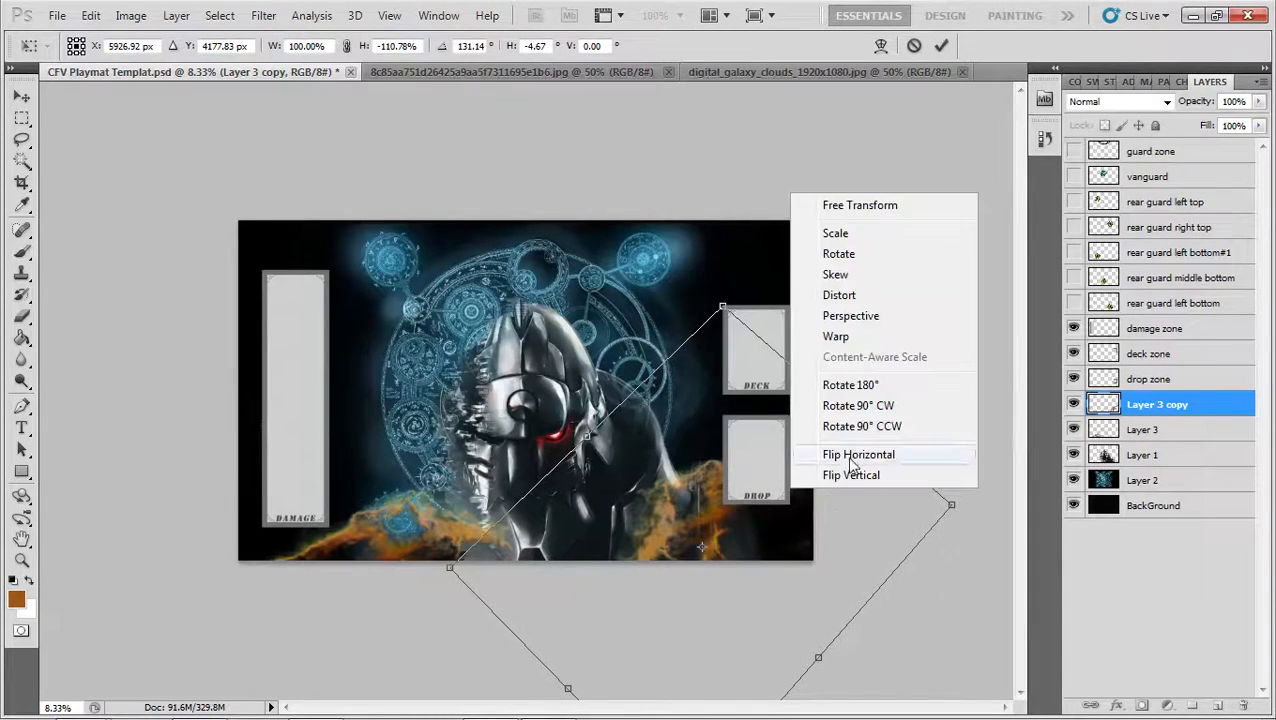
pyautogui.click(861, 471)
pyautogui.moveTo(900, 472); pyautogui.dragTo(565, 537)
pyautogui.press('Return')
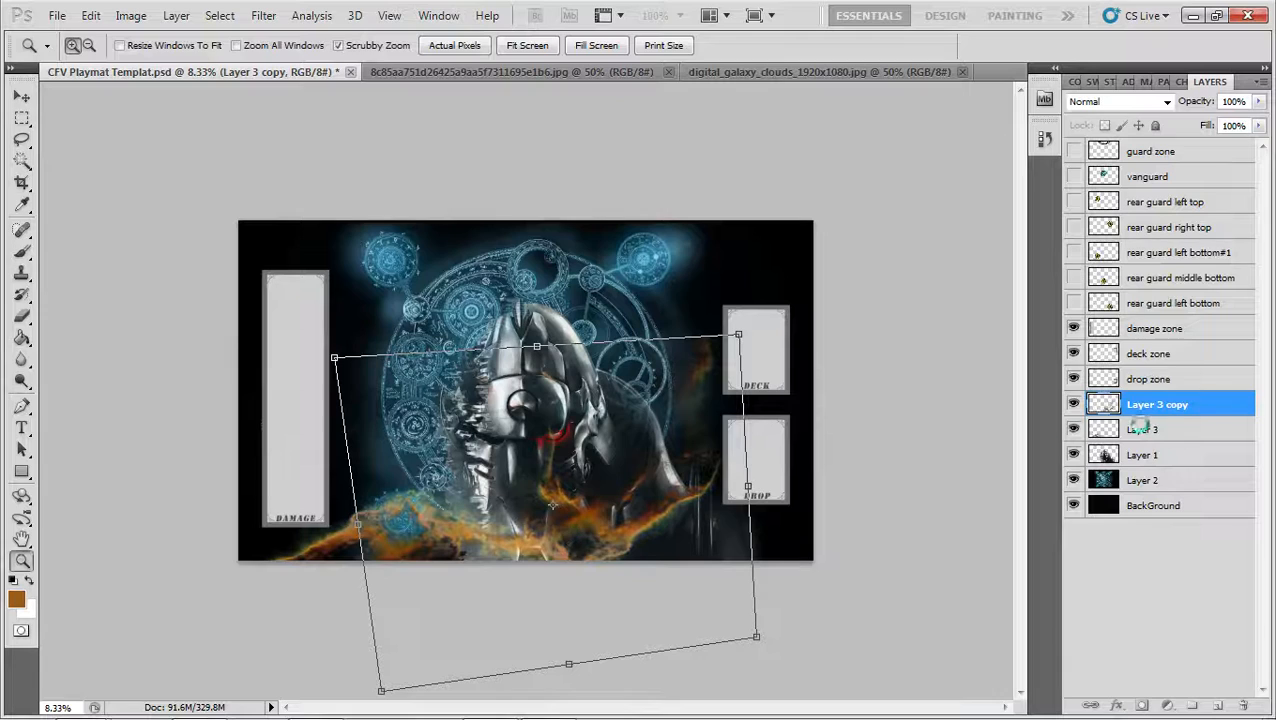
# Select Layer 3 copy and Layer 3 together and shift both rightward so the clouds reach the playmat's right edge
pyautogui.keyDown('shift'); pyautogui.click(1145, 432); pyautogui.keyUp('shift')
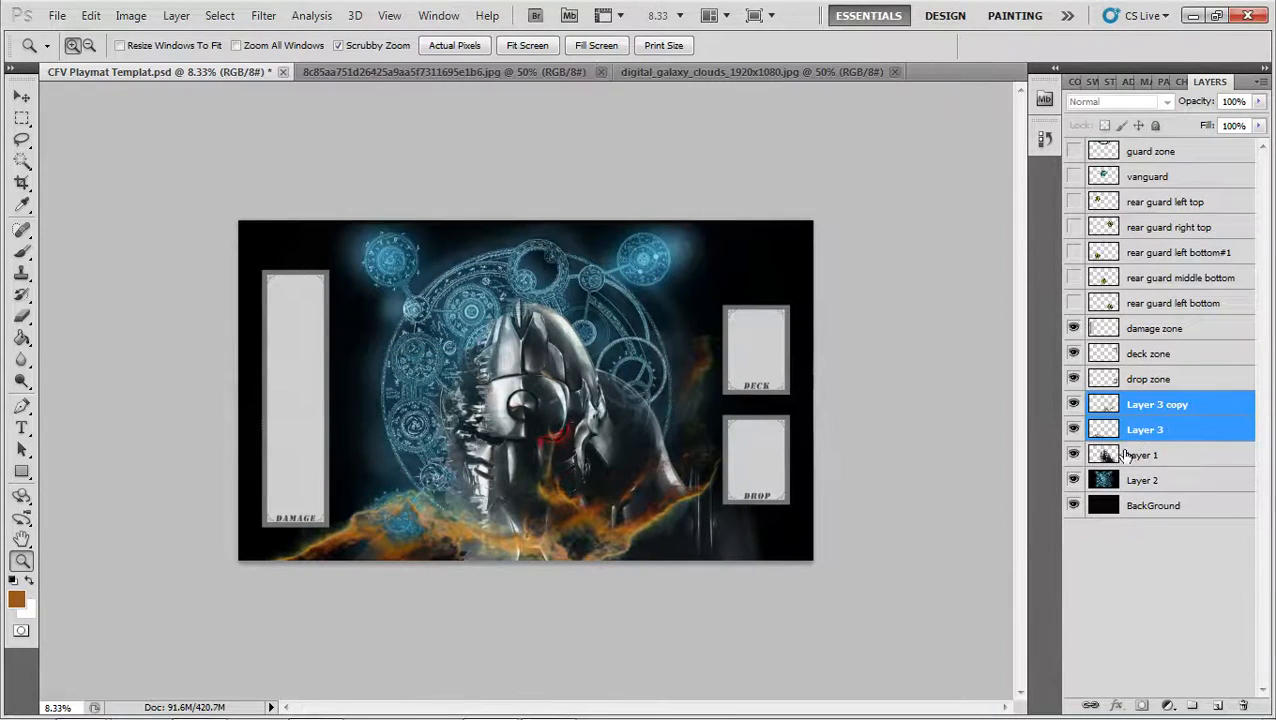
pyautogui.hotkey('ctrl', 't')
pyautogui.moveTo(573, 577)
pyautogui.mouseDown()
pyautogui.moveTo(607, 587)
pyautogui.moveTo(537, 602)
pyautogui.moveTo(587, 611)
pyautogui.moveTo(590, 595)
pyautogui.mouseUp()
pyautogui.press('Return')
pyautogui.press('z')
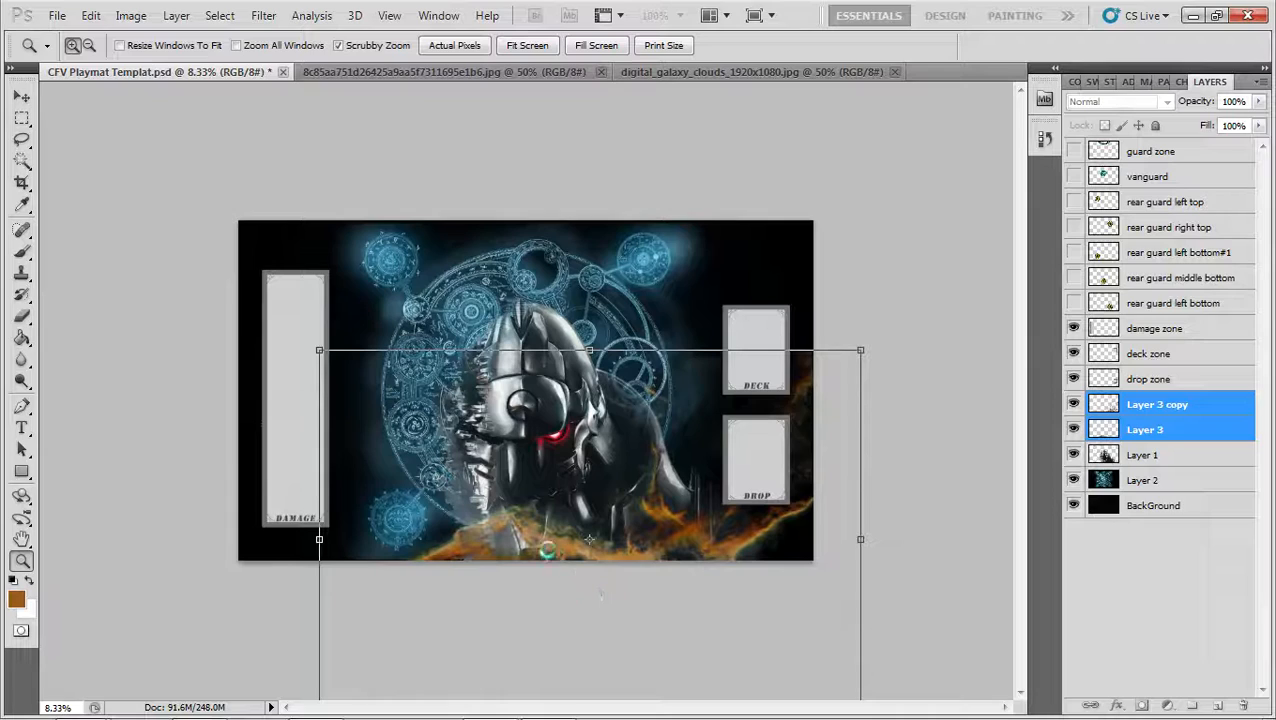
# Merge Layer 3 copy down into Layer 3 and rotate the merged clouds counter-clockwise by about 5.6 degrees
pyautogui.press('e')
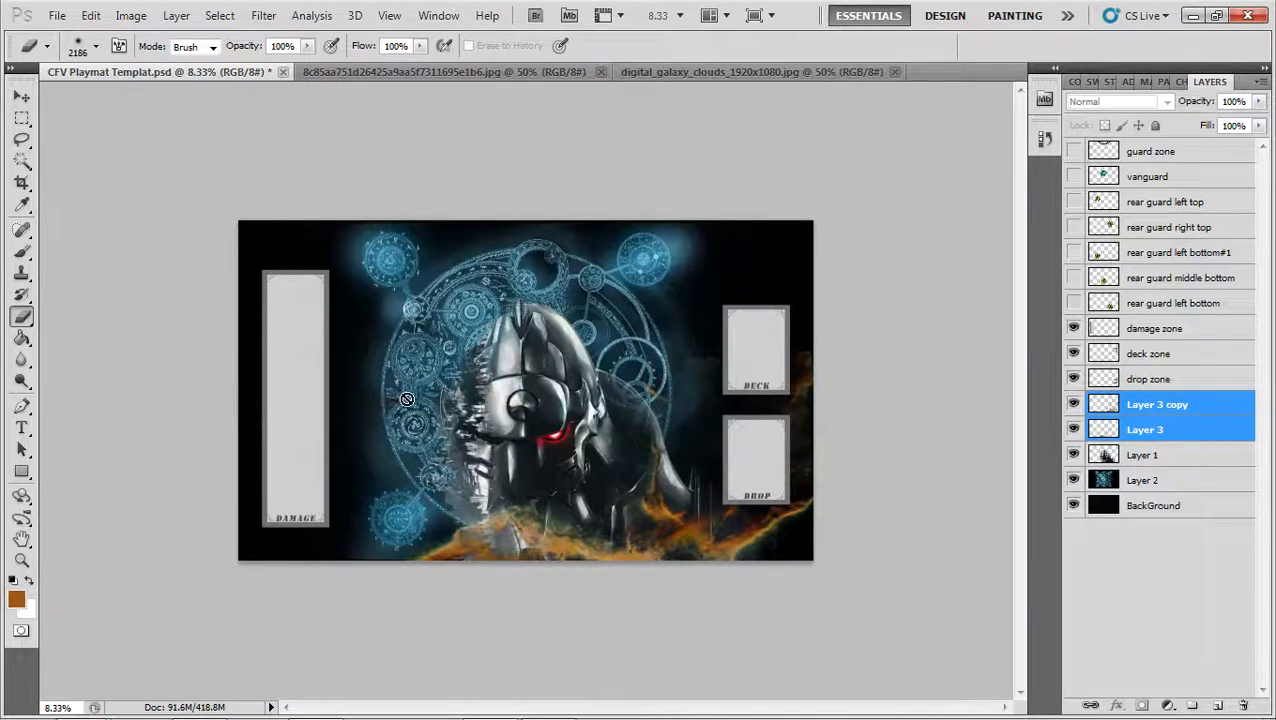
pyautogui.click(1166, 410)
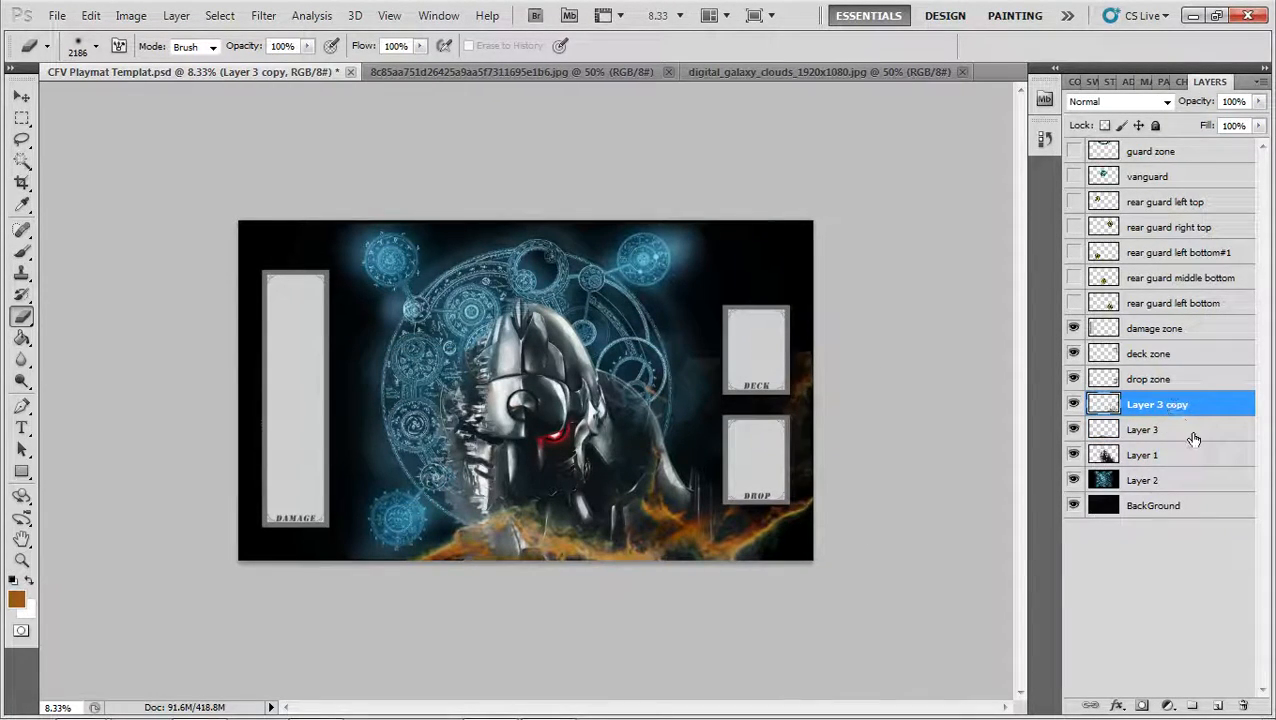
pyautogui.hotkey('ctrl', 'e')
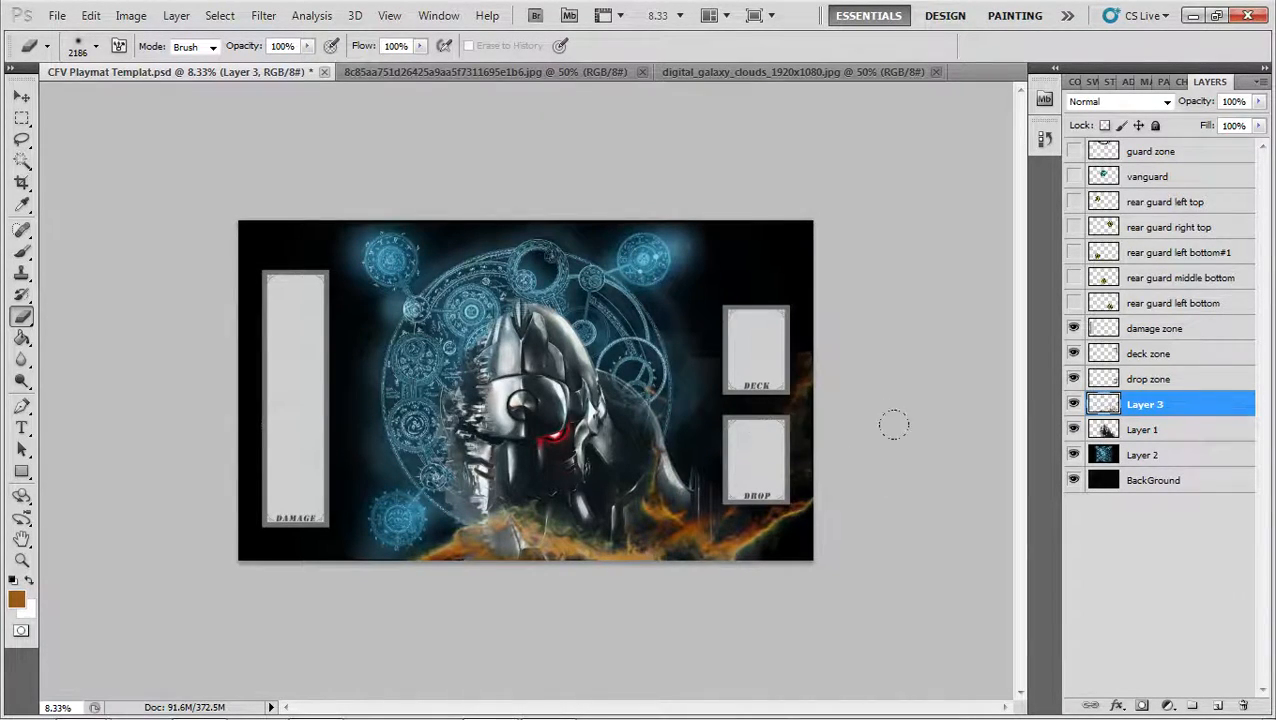
pyautogui.hotkey('ctrl', 't')
pyautogui.moveTo(934, 387); pyautogui.dragTo(929, 349)
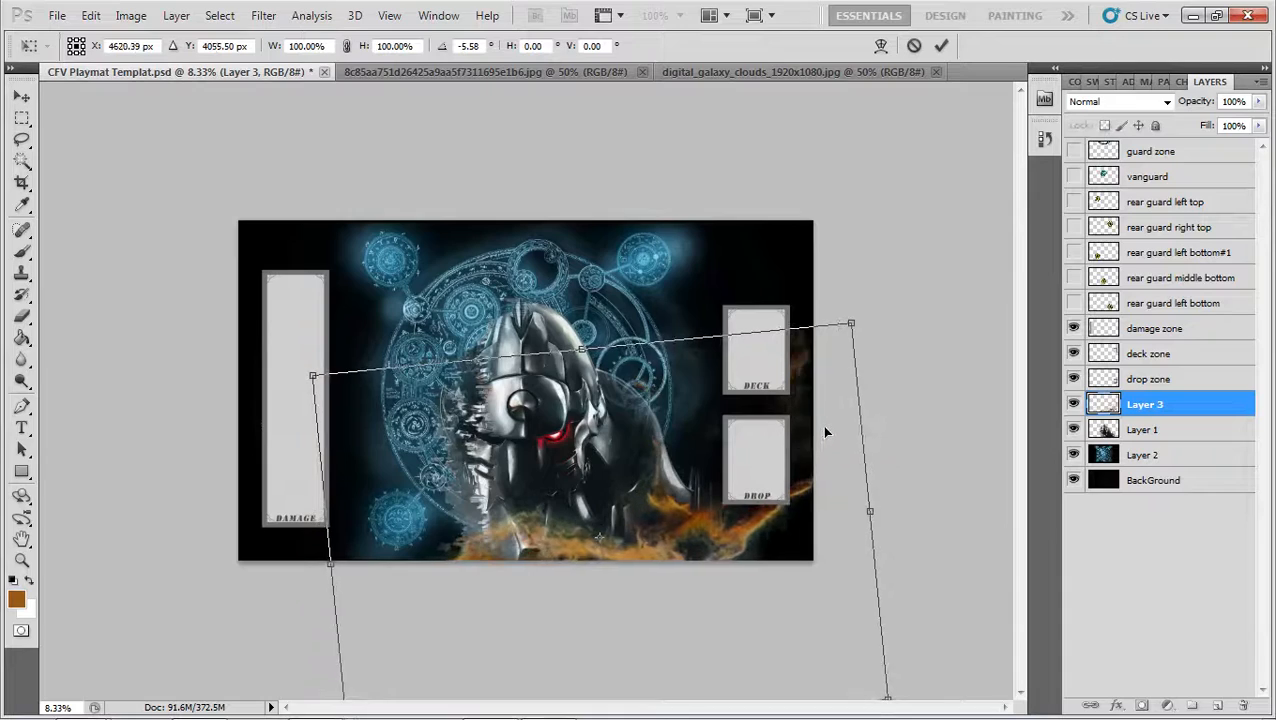
pyautogui.press('Return')
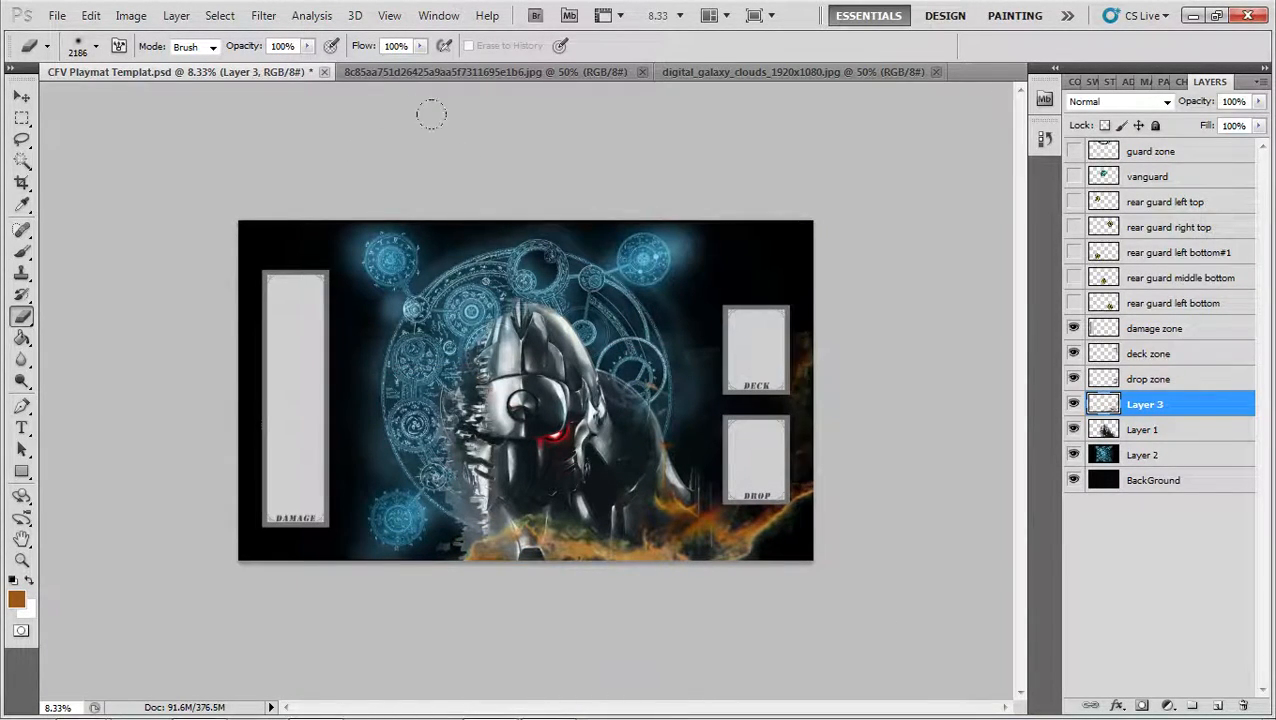
# Sample the light orange of the nebula cloud in the 8c85aa751d26425a9aa5f7311695e1b6.jpg wallpaper as the foreground color
pyautogui.click(465, 77)
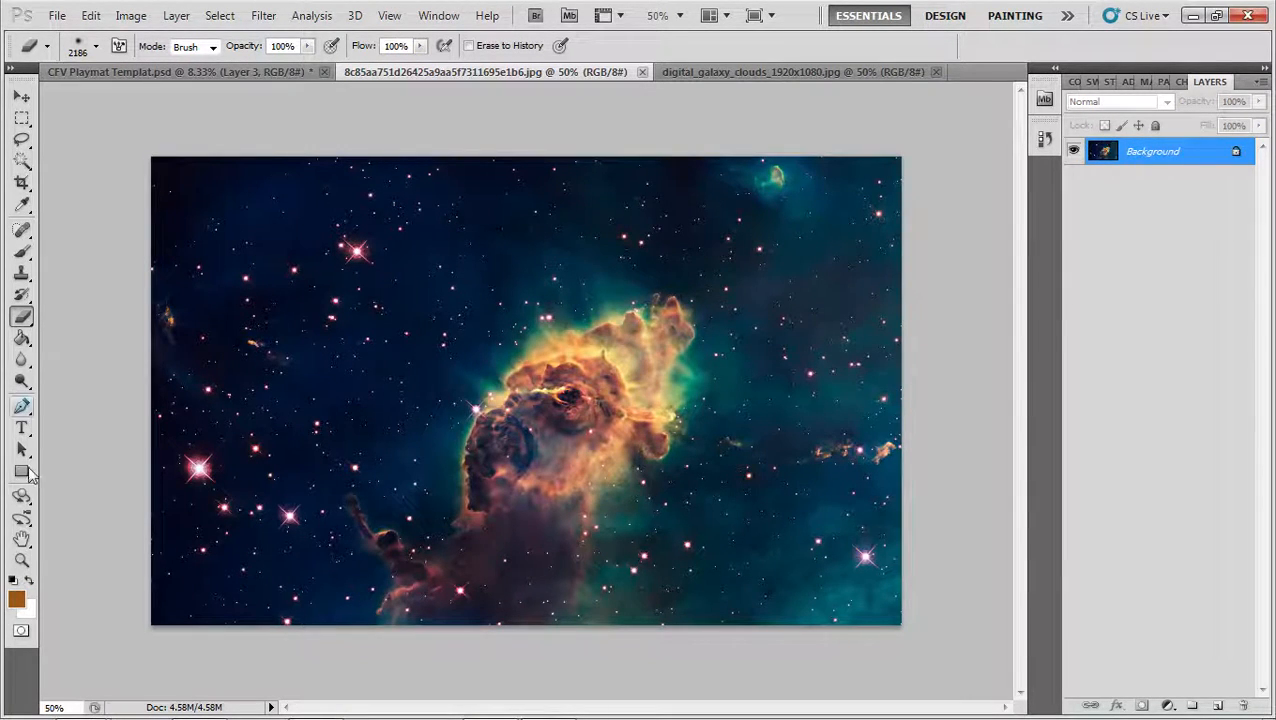
pyautogui.click(16, 599)
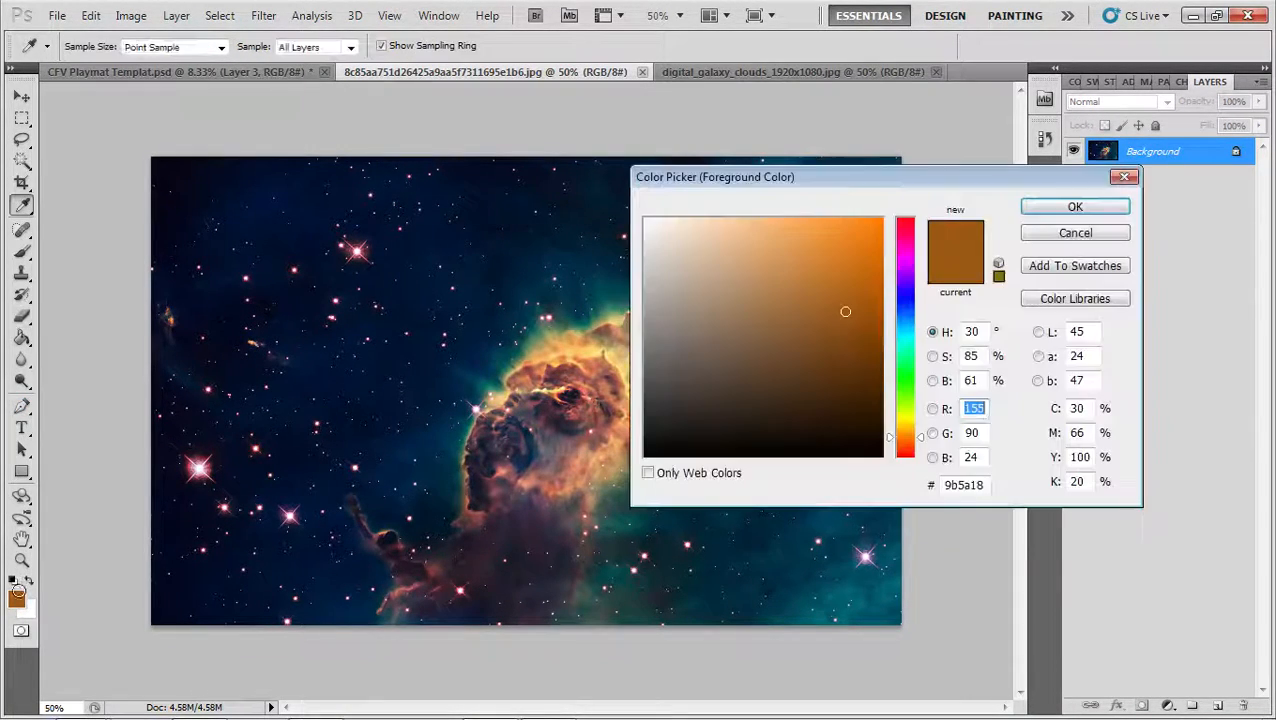
pyautogui.click(571, 356)
pyautogui.click(1080, 205)
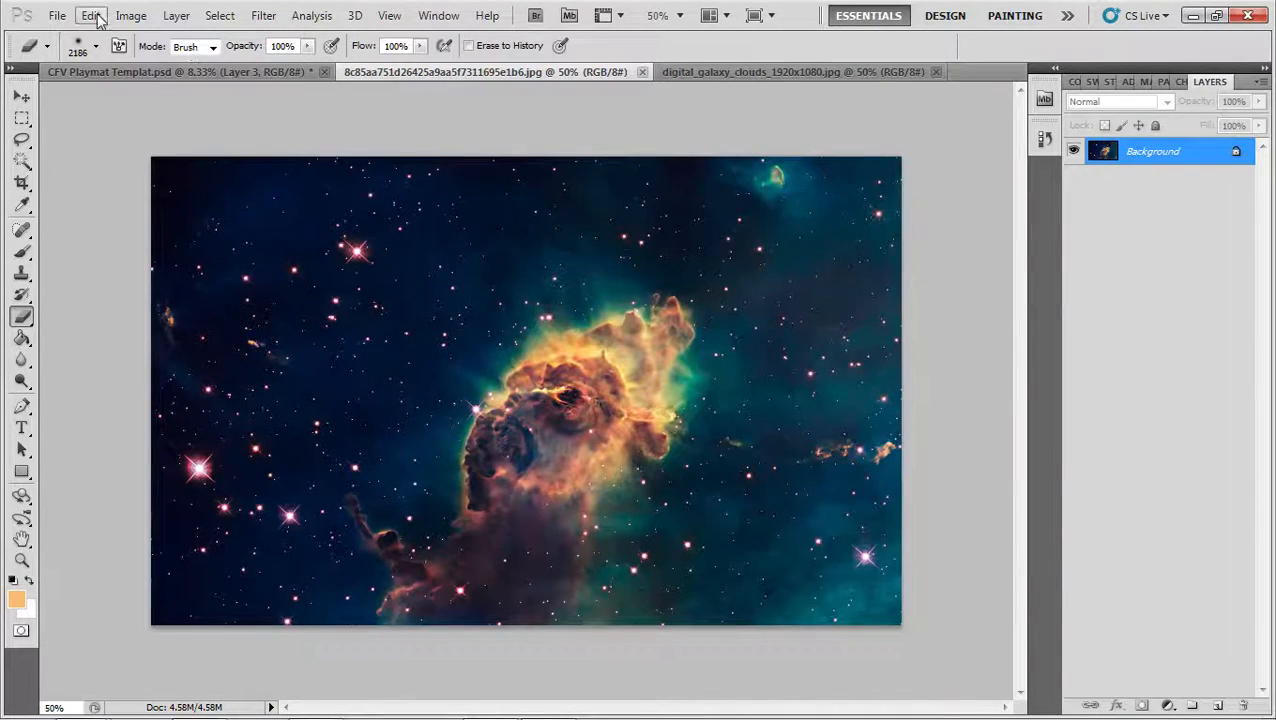
# Select the nebula's light orange areas in the wallpaper with Color Range, based on the foreground color
pyautogui.click(220, 15)
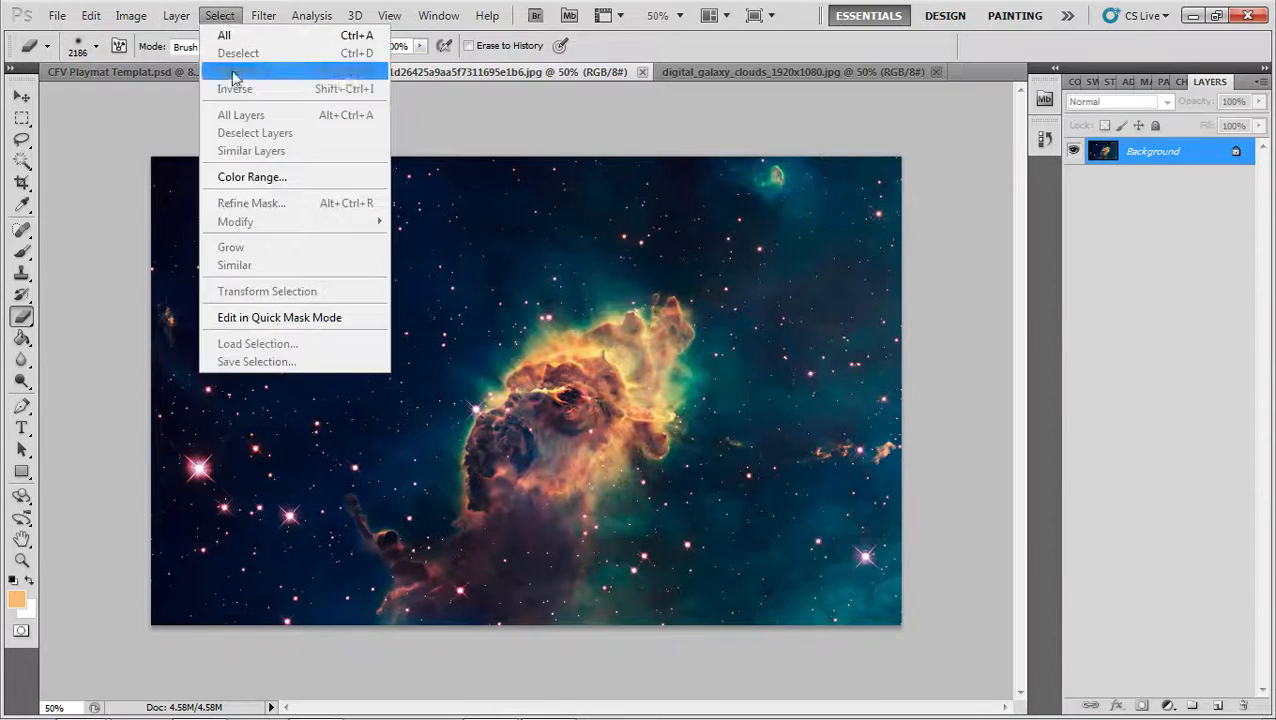
pyautogui.click(268, 176)
pyautogui.moveTo(664, 203); pyautogui.dragTo(673, 208)
pyautogui.click(784, 143)
pyautogui.press('e')
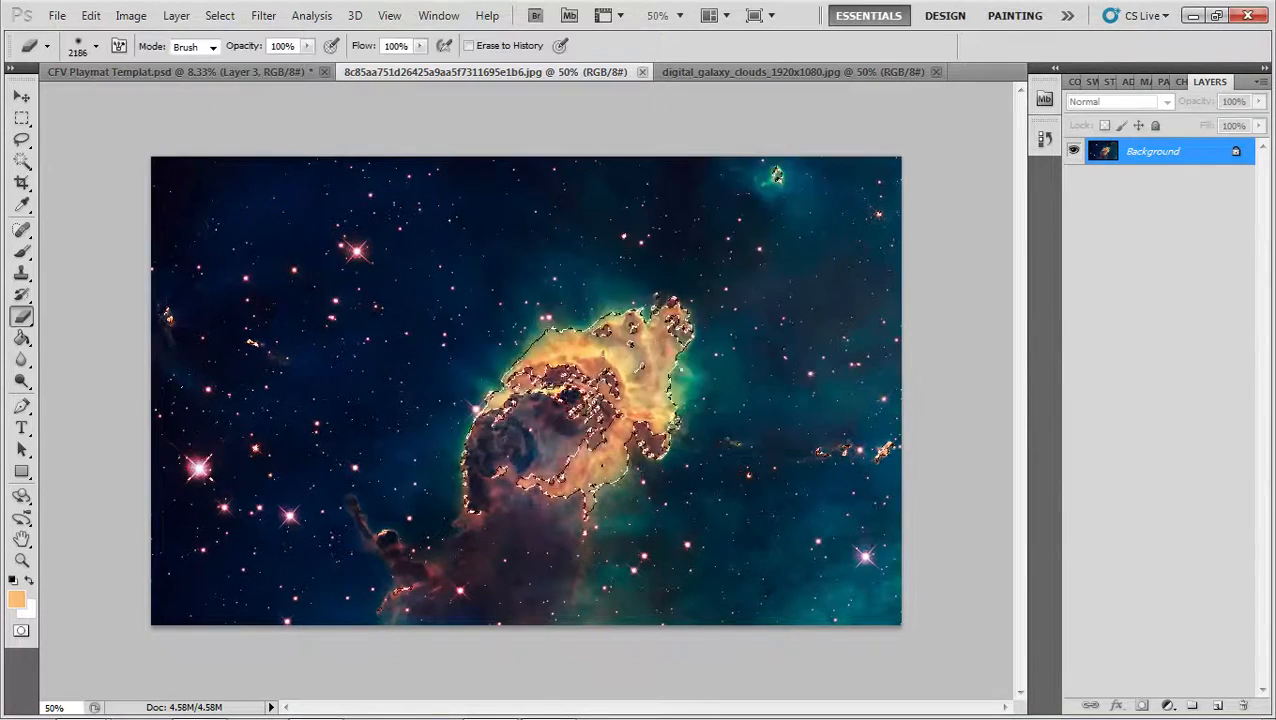
# Cut the selected nebula areas out of the wallpaper and close that image, returning to the playmat template
pyautogui.press('BackSpace')
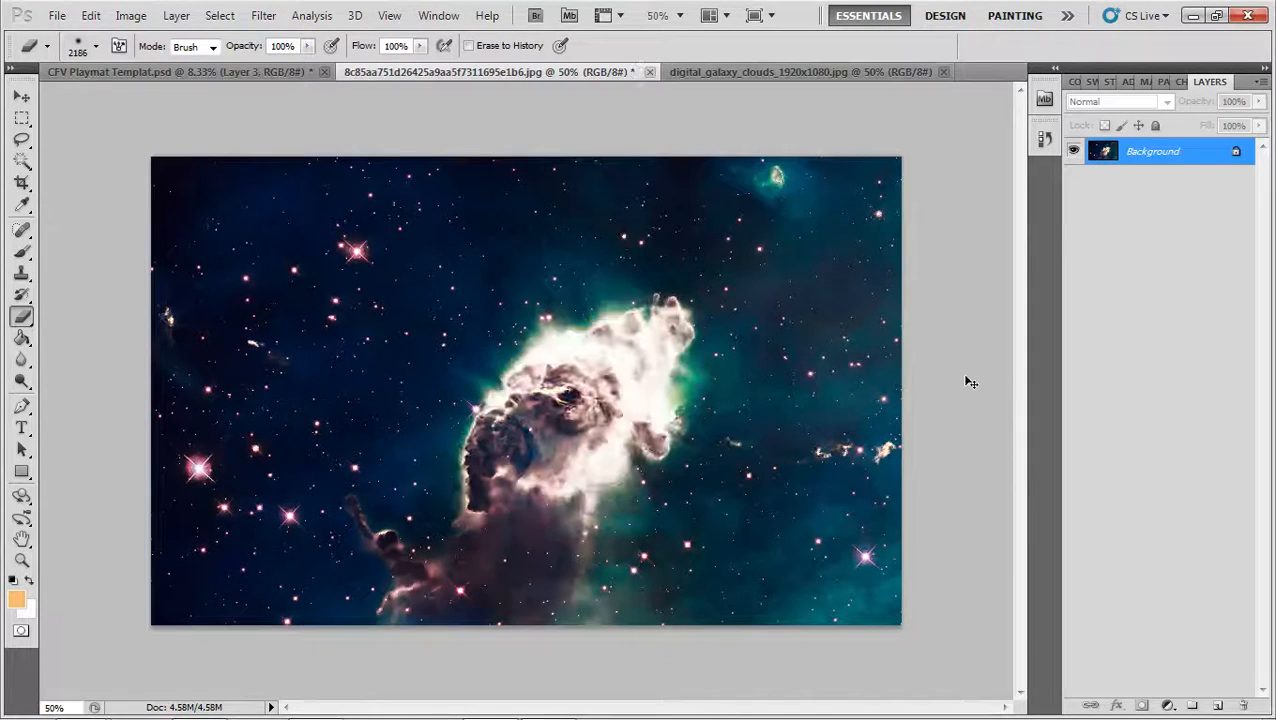
pyautogui.hotkey('ctrl', 'w')
pyautogui.click(651, 298)
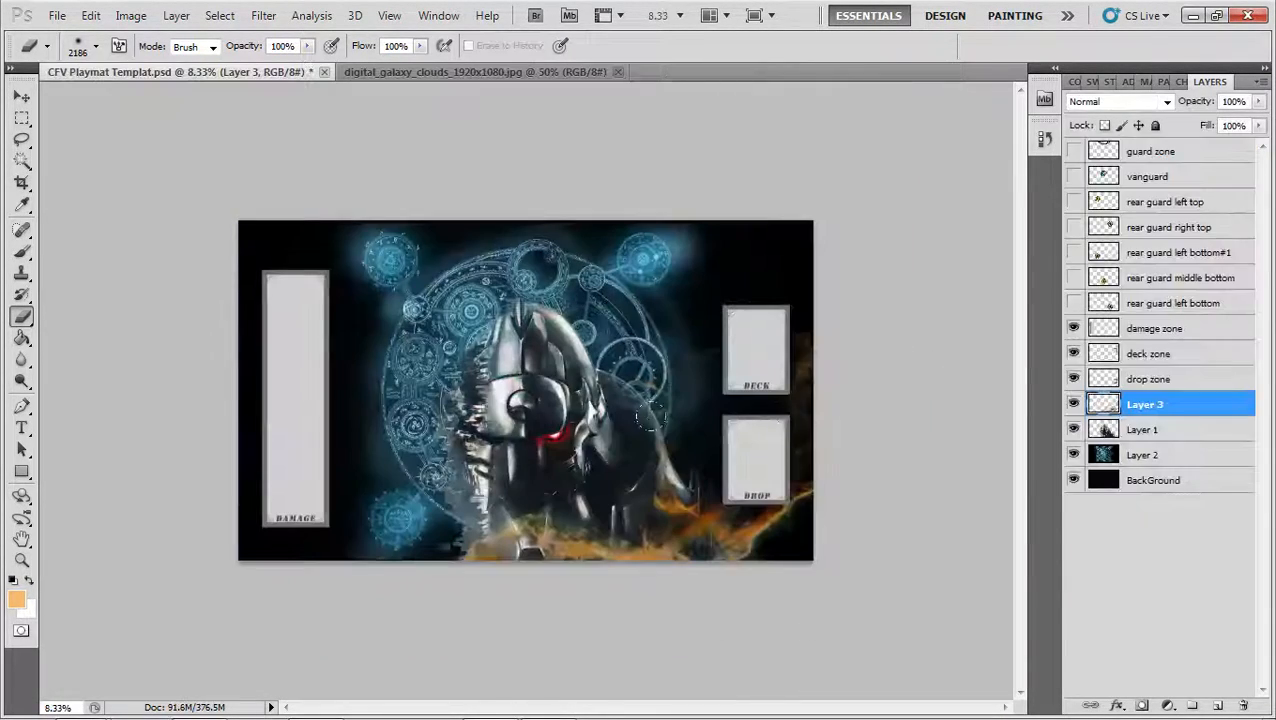
# Paste the cloud above Layer 3, scale it to about 262%, rotate it about -88.8 degrees and place it behind the deck zone
pyautogui.hotkey('ctrl', 'shift', 'alt', 'n')
pyautogui.hotkey('ctrl', 't')
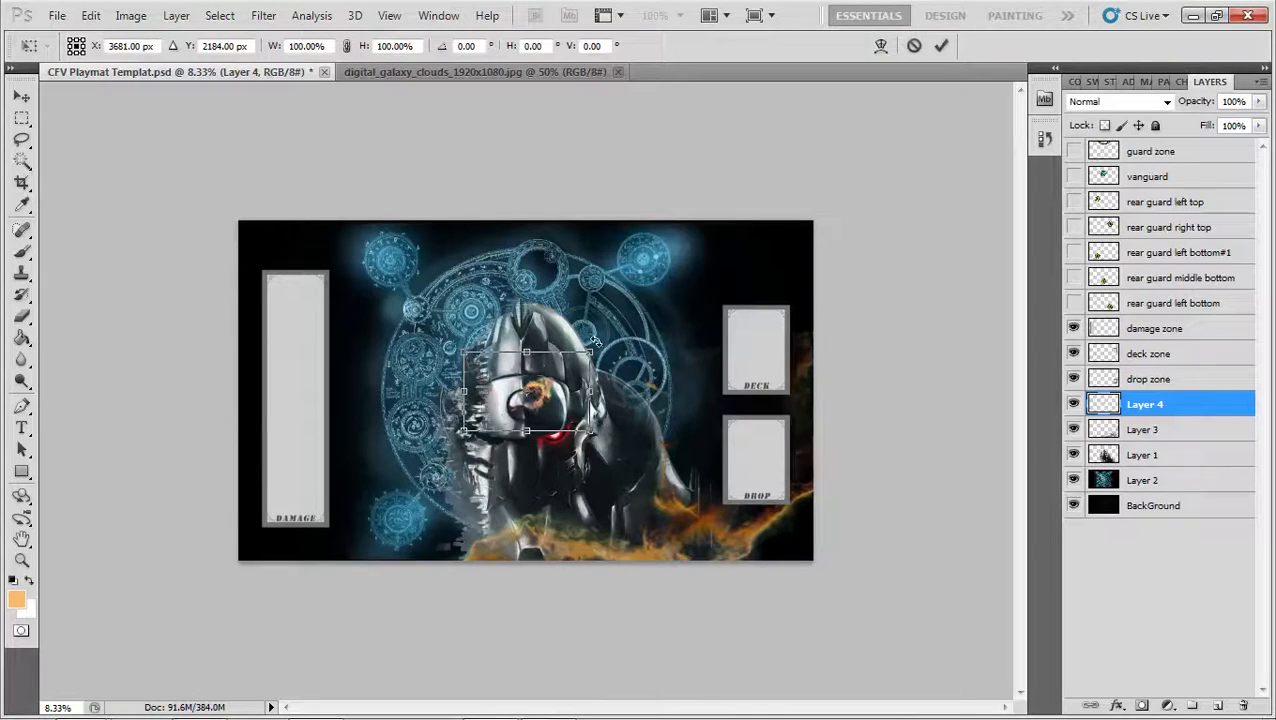
pyautogui.moveTo(592, 350); pyautogui.dragTo(801, 216)
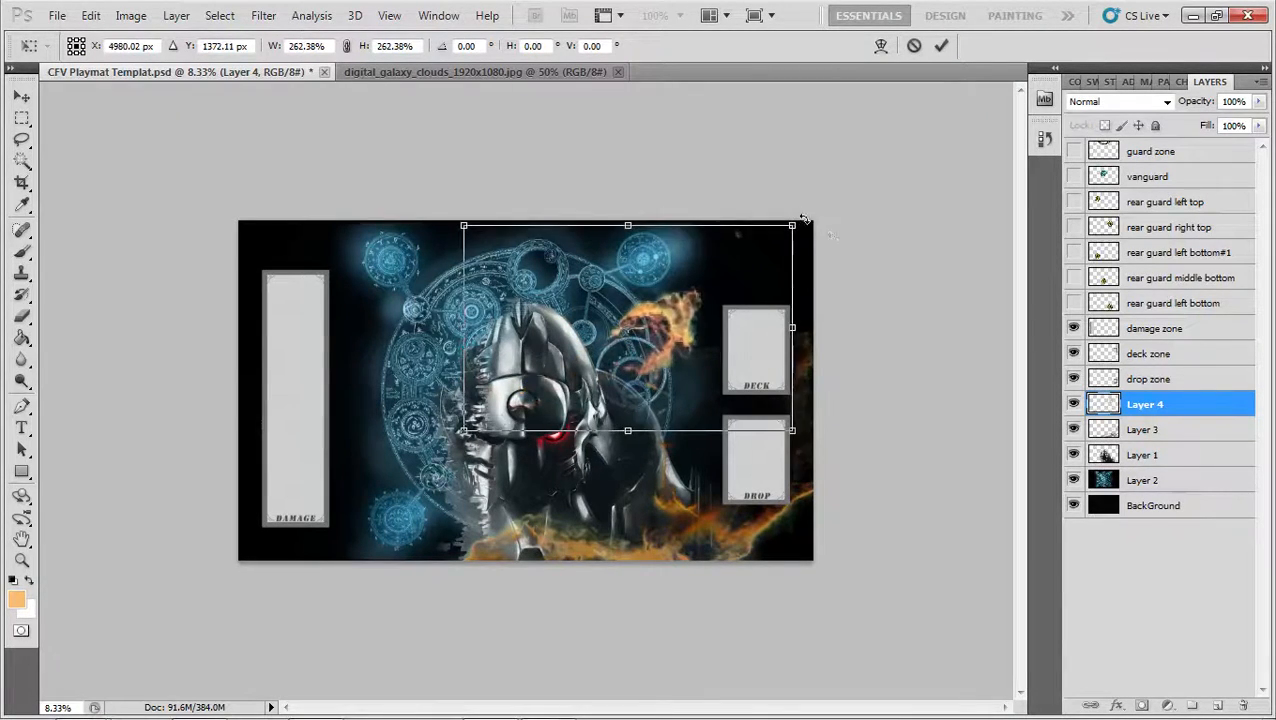
pyautogui.moveTo(898, 291); pyautogui.dragTo(595, 177)
pyautogui.moveTo(626, 253); pyautogui.dragTo(744, 292)
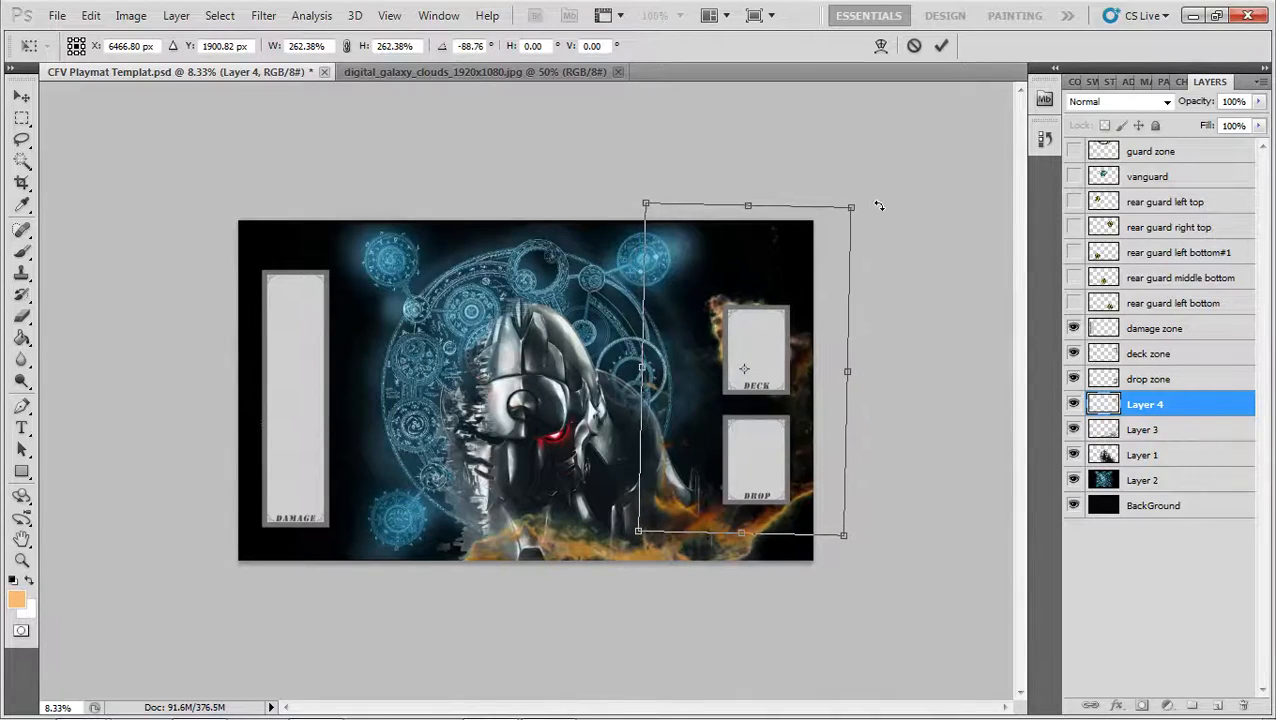
pyautogui.press('e')
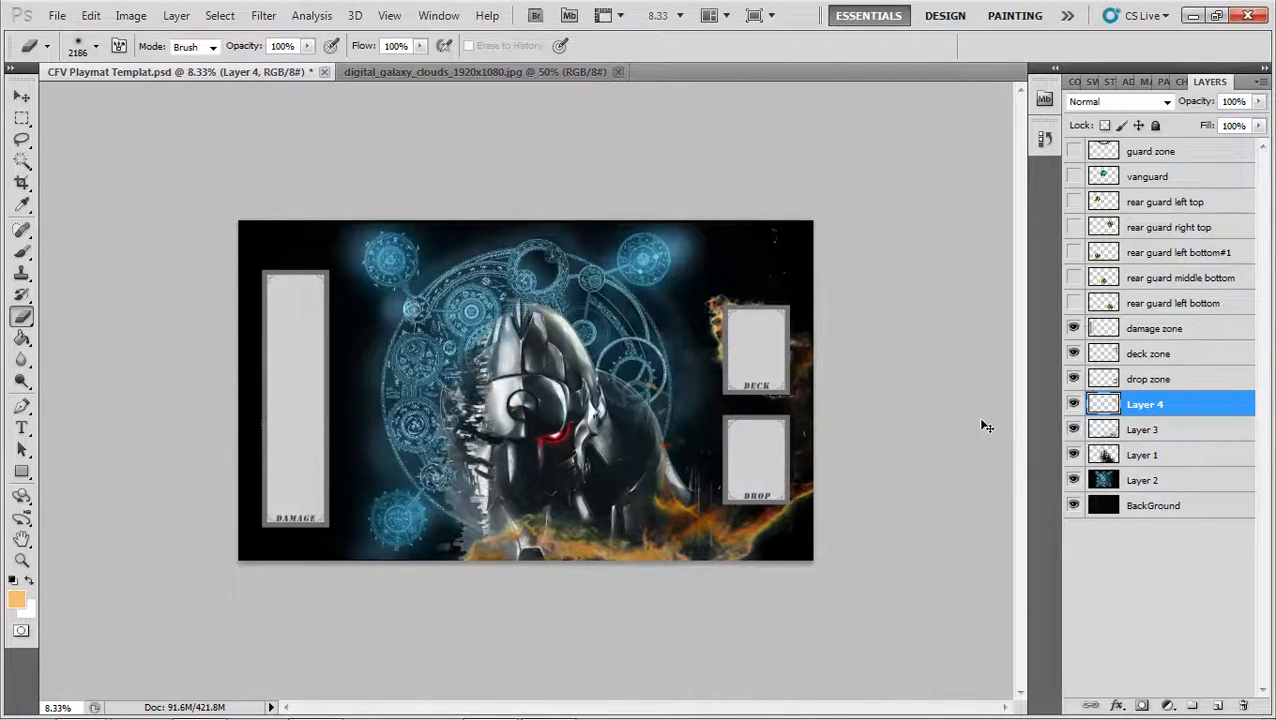
# Paste a second cloud copy, scale it to about 203% and place it behind the upper left of the damage zone
pyautogui.hotkey('ctrl', 'v')
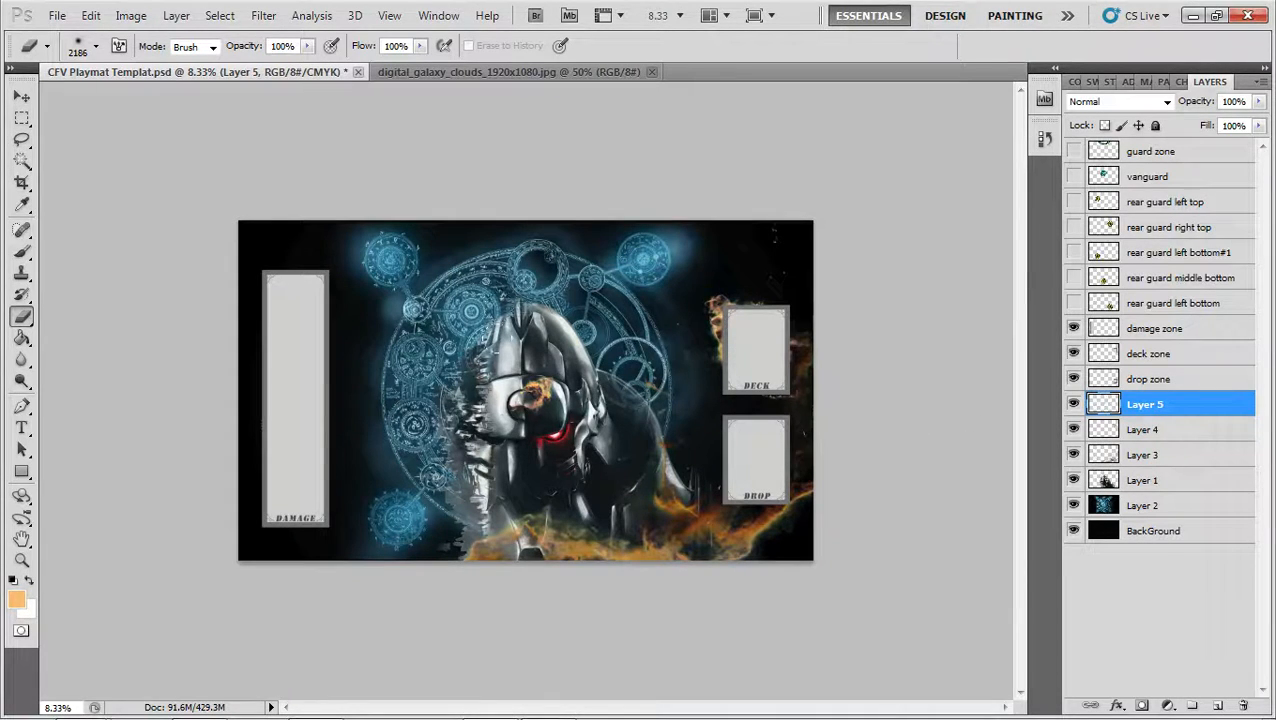
pyautogui.hotkey('ctrl', 't')
pyautogui.moveTo(594, 350); pyautogui.dragTo(718, 271)
pyautogui.moveTo(670, 344); pyautogui.dragTo(326, 294)
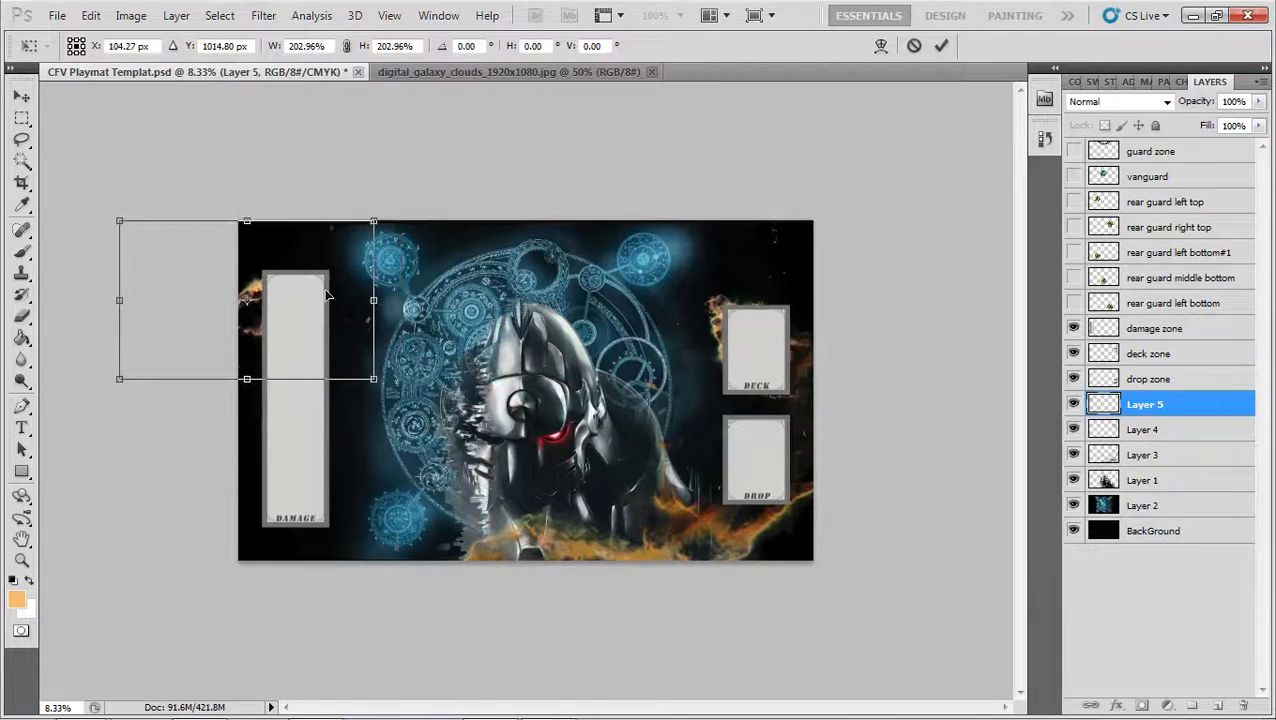
pyautogui.press('Return')
pyautogui.press('e')
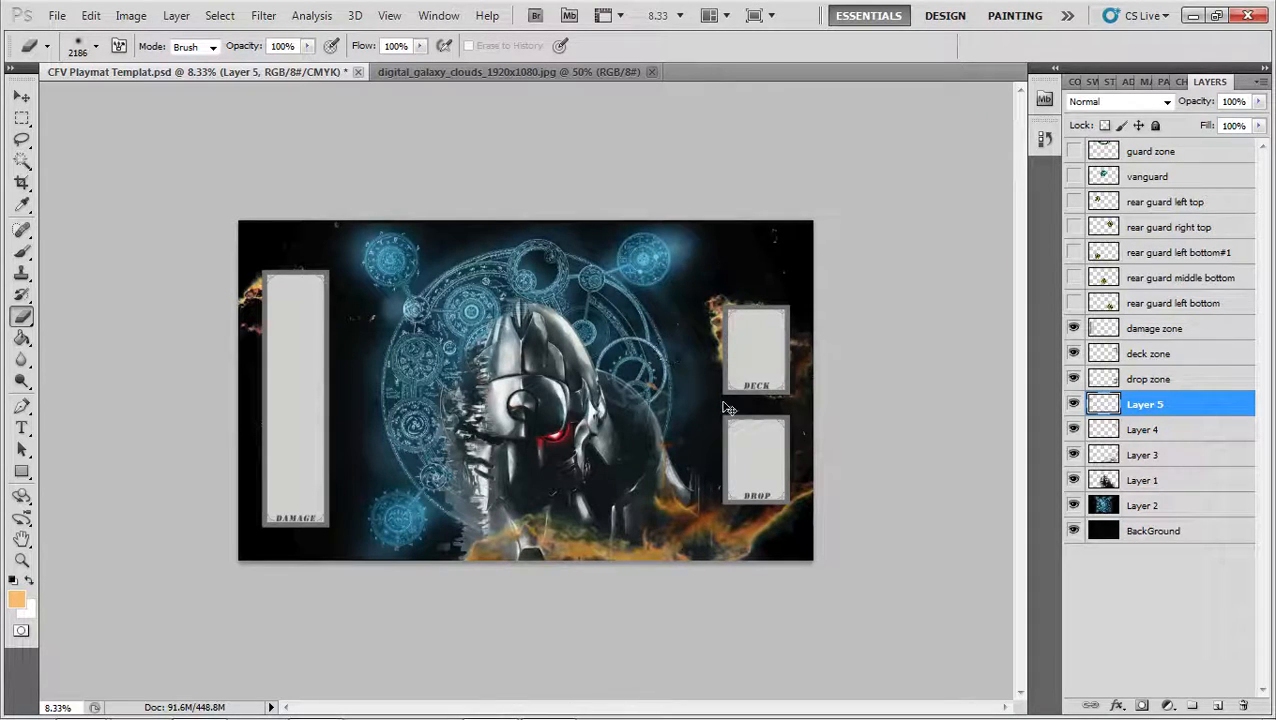
# Paste a third cloud copy, enlarge and rotate it, and place it behind the lower half of the damage zone
pyautogui.hotkey('ctrl', 'v')
pyautogui.hotkey('ctrl', 't')
pyautogui.moveTo(588, 351); pyautogui.dragTo(793, 227)
pyautogui.moveTo(855, 402); pyautogui.dragTo(865, 286)
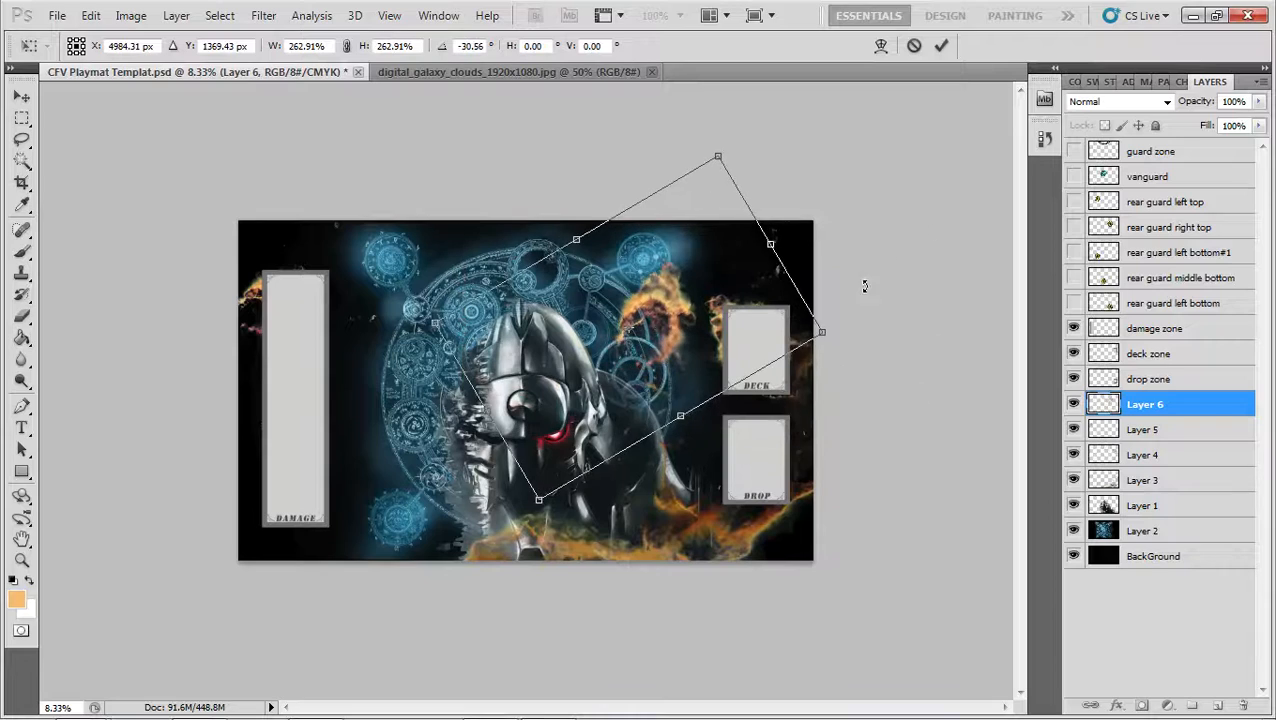
pyautogui.moveTo(820, 333); pyautogui.dragTo(1017, 330)
pyautogui.moveTo(890, 311); pyautogui.dragTo(430, 430)
pyautogui.press('Return')
pyautogui.press('e')
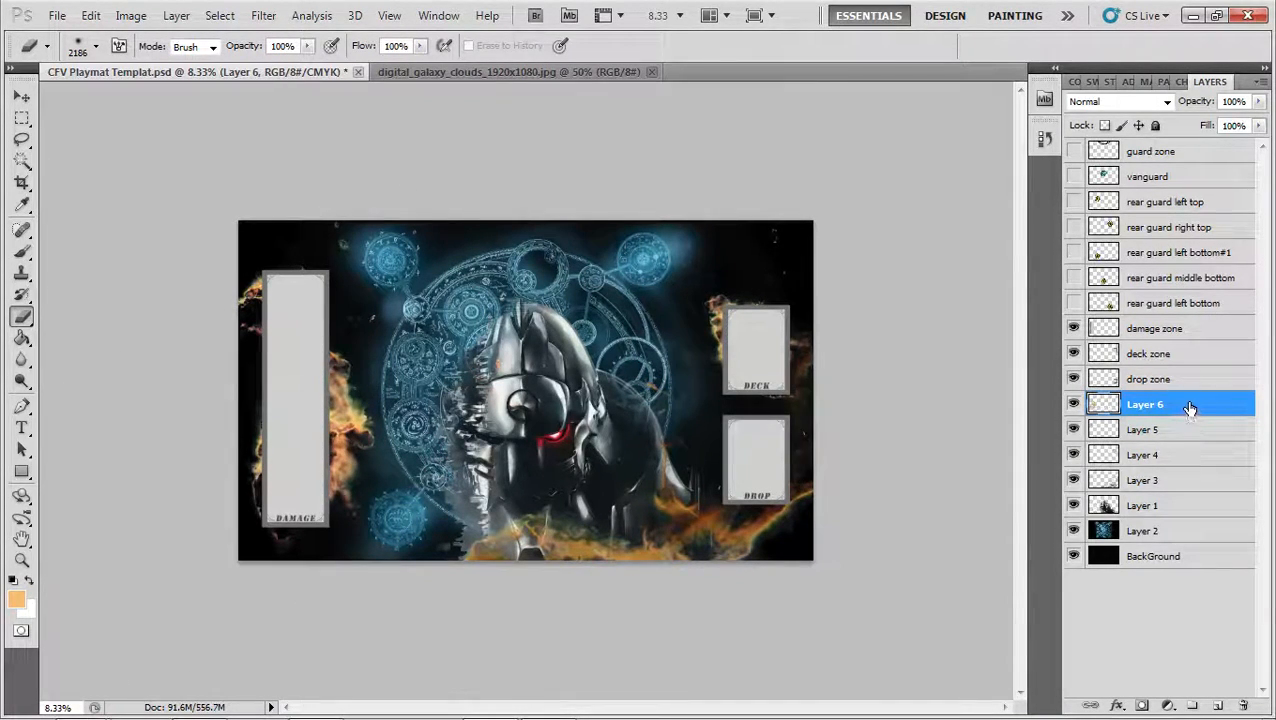
# Merge Layers 6, 5 and 4 down into Layer 3 and toggle its visibility to compare the playmat with and without clouds
pyautogui.hotkey('ctrl', 'e')
pyautogui.hotkey('ctrl', 'e')
pyautogui.hotkey('ctrl', 'e')
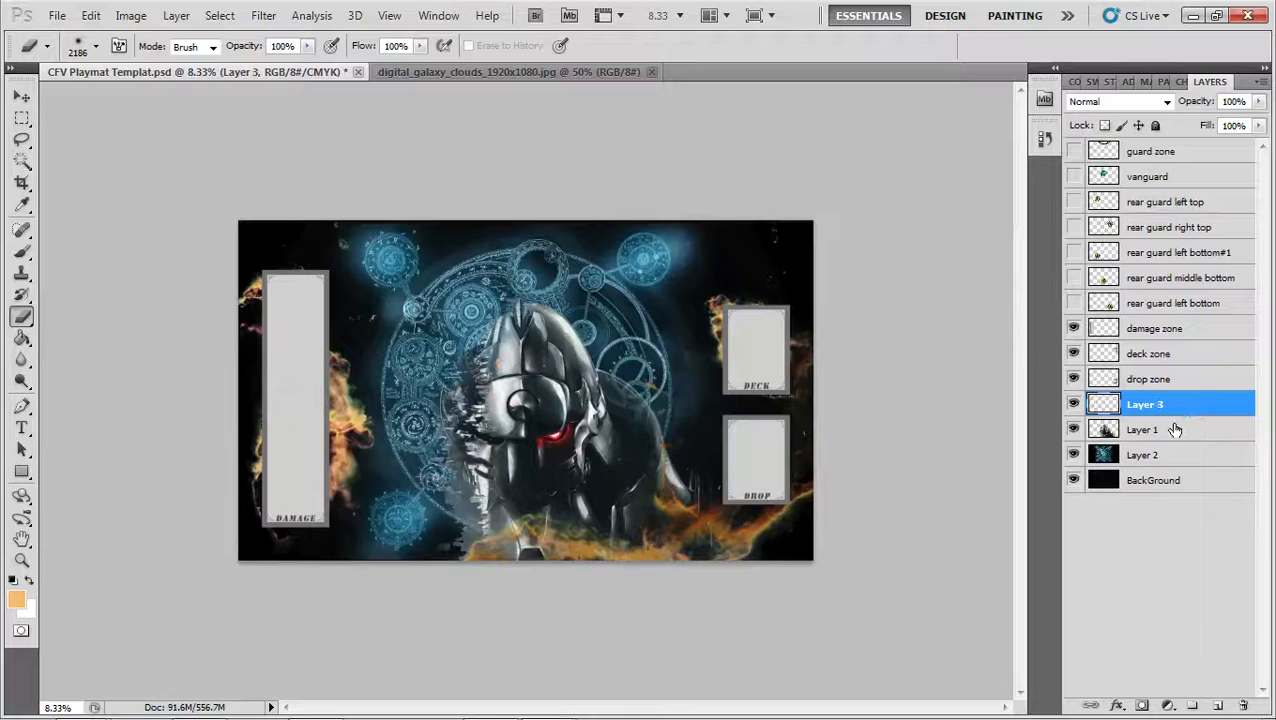
pyautogui.click(1073, 404)
pyautogui.click(1073, 404)
pyautogui.click(1073, 404)
pyautogui.click(1073, 404)
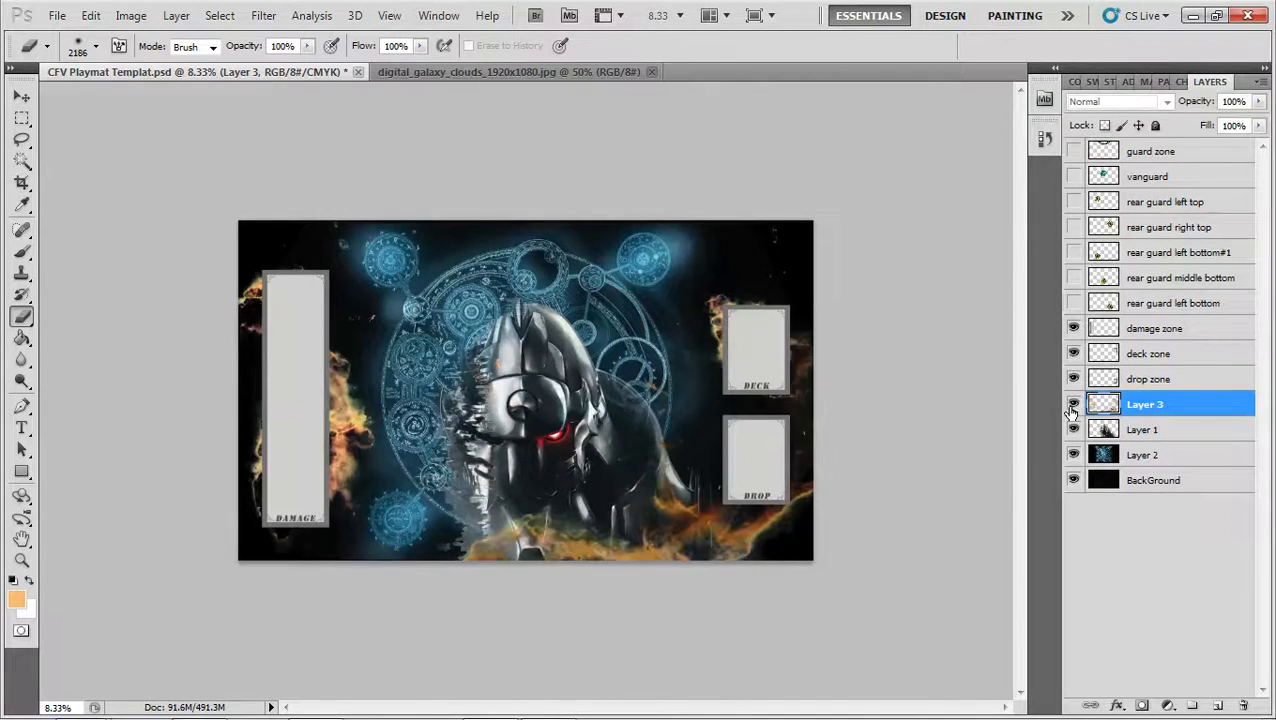
# Erase stray cloud remnants on Layer 3 around the transmutation circle and near the playmat's top edge with the soft Eraser
pyautogui.press('z')
pyautogui.click(507, 387)
pyautogui.press('w')
pyautogui.press('e')
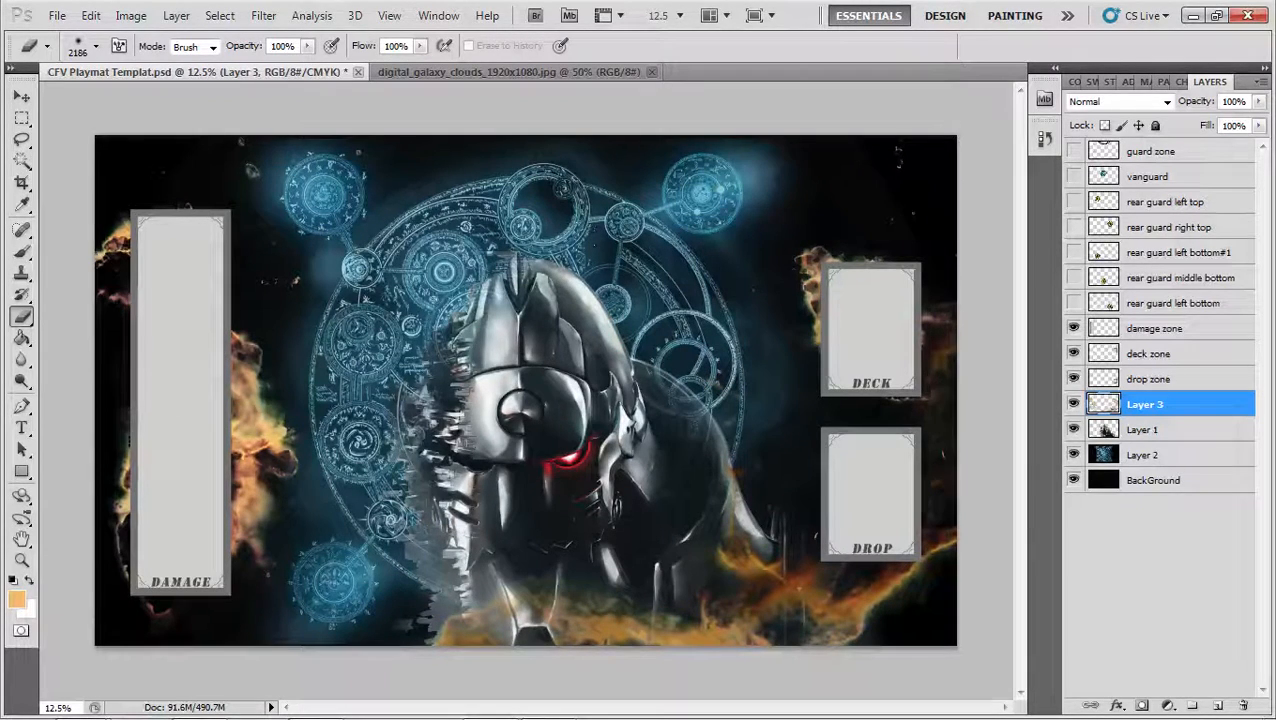
pyautogui.click(376, 450)
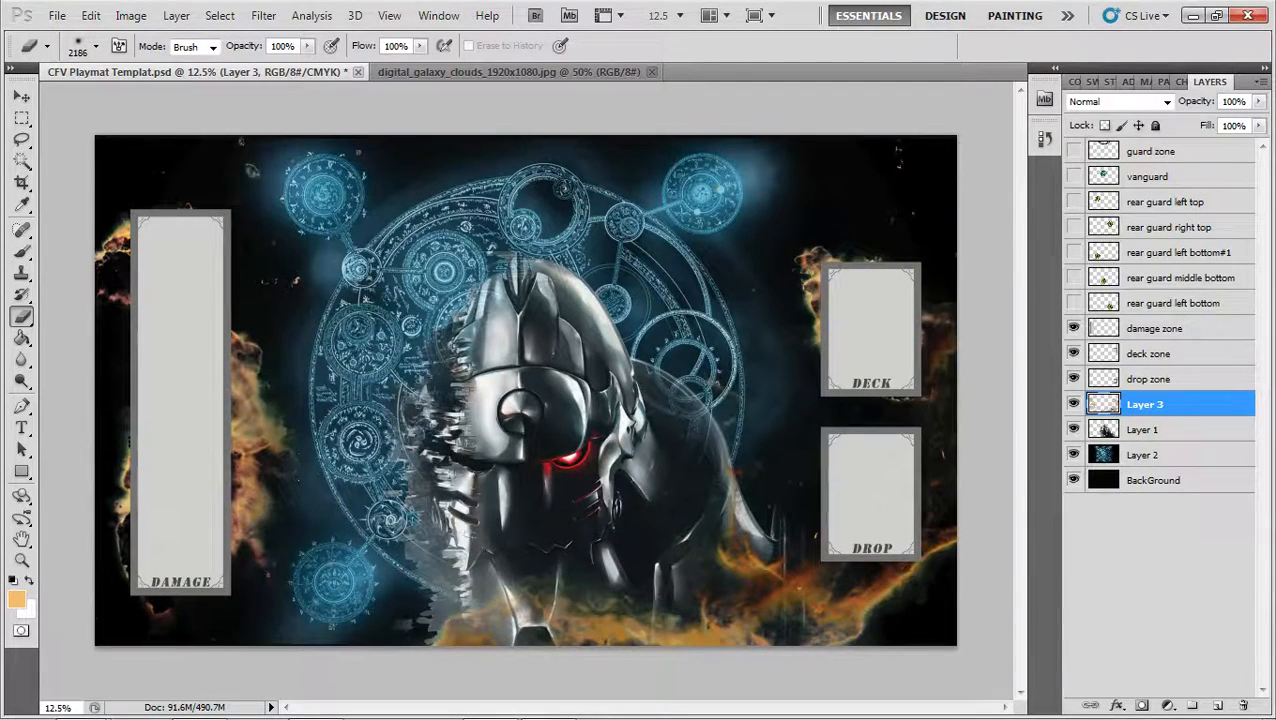
pyautogui.click(719, 125)
pyautogui.press('z')
pyautogui.press('e')
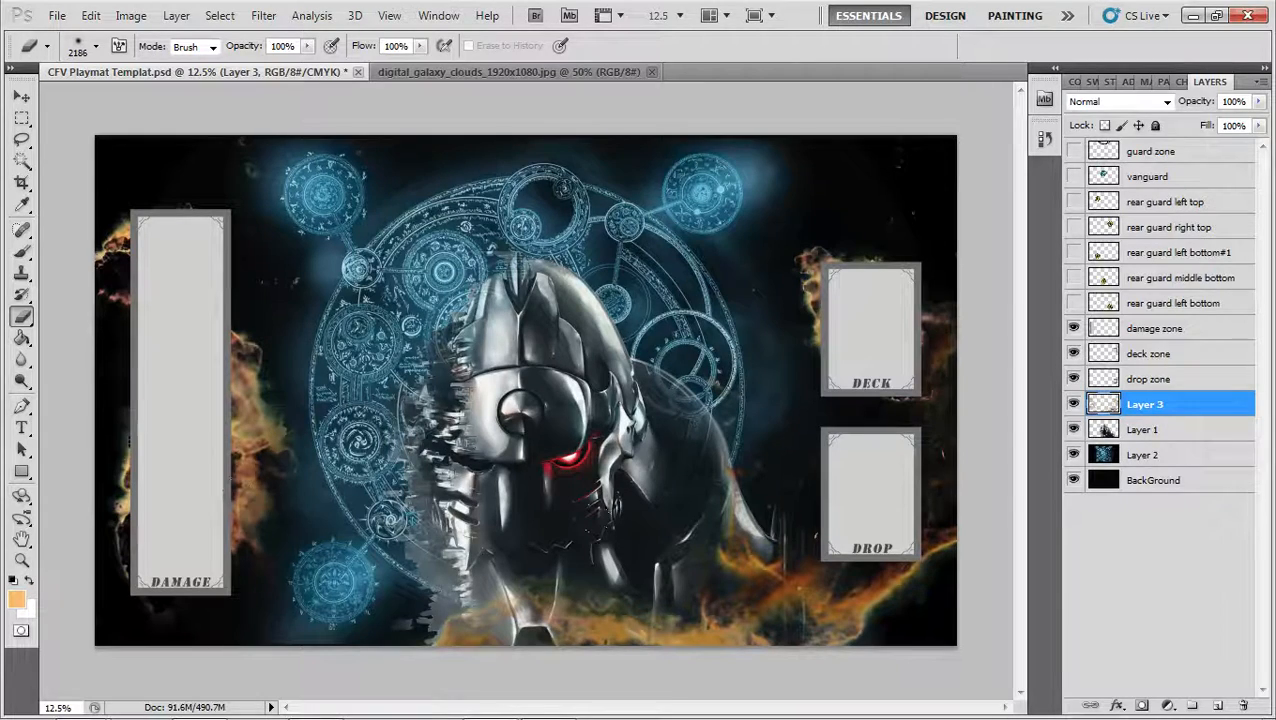
# Soften the clouds at the playmat's left edge and lower right corner with the soft Eraser, comparing the first stroke through undo and redo
pyautogui.click(62, 268)
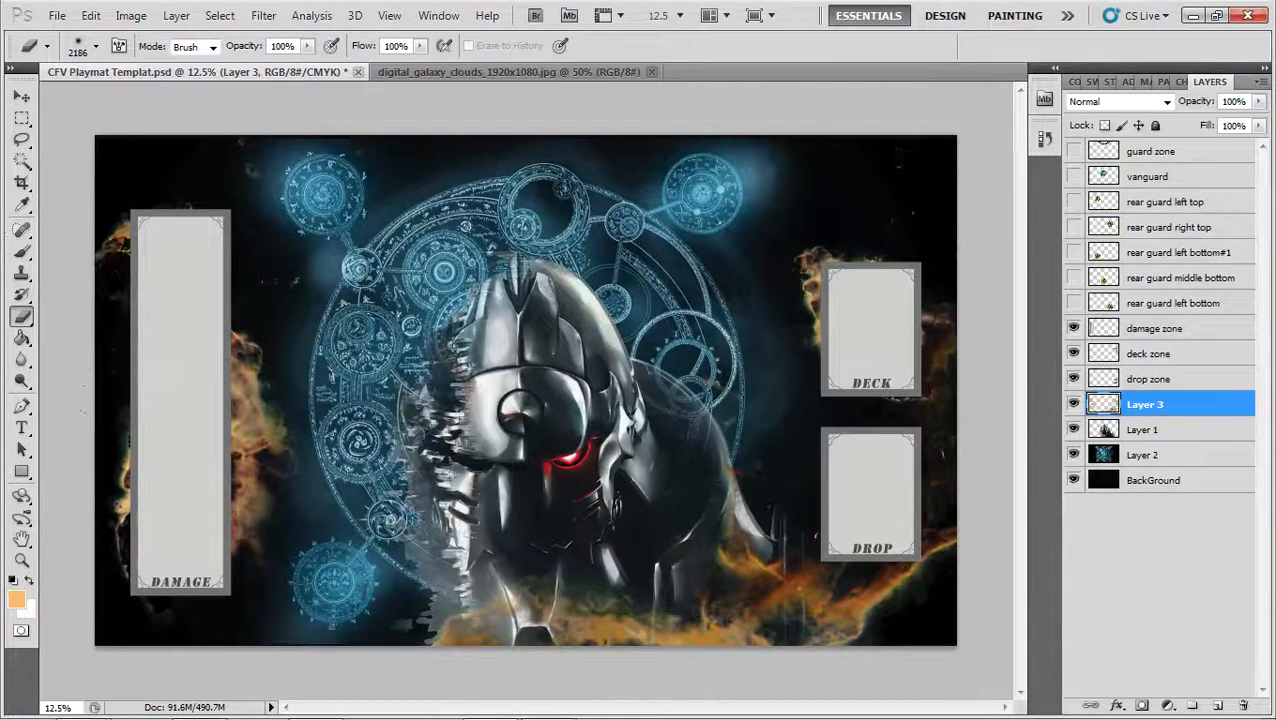
pyautogui.hotkey('ctrl', 'z')
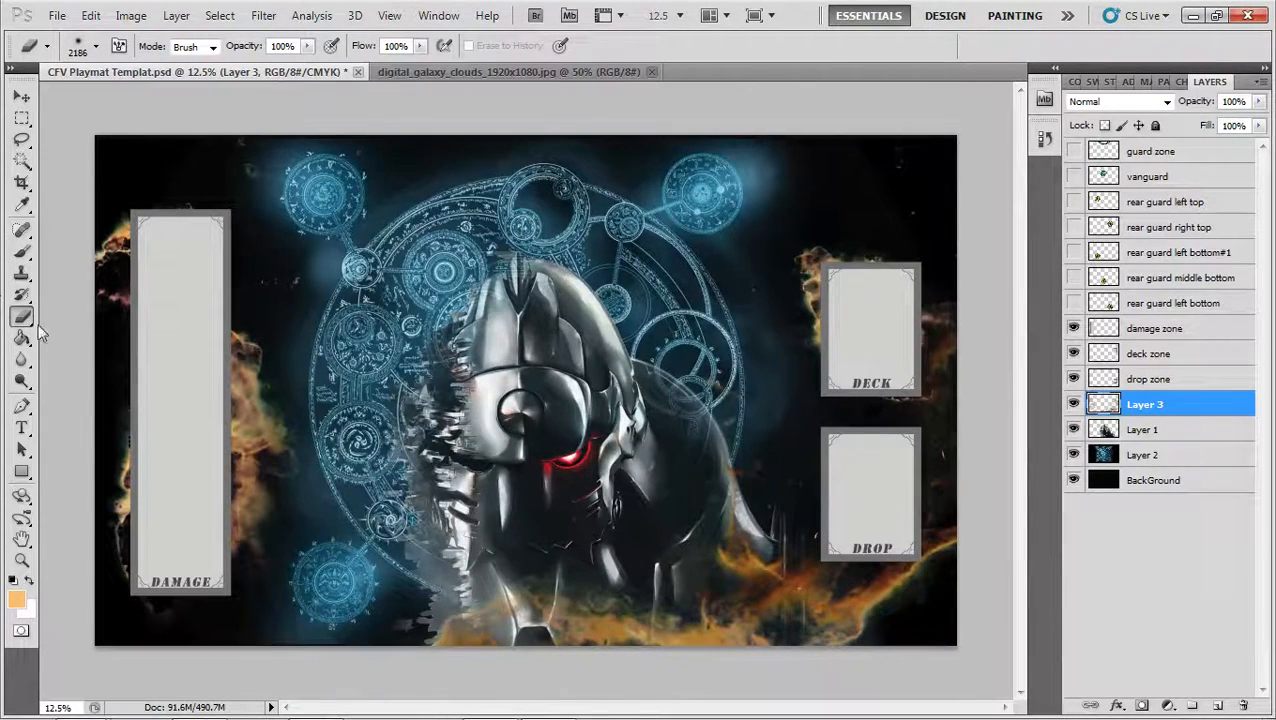
pyautogui.hotkey('ctrl', 'z')
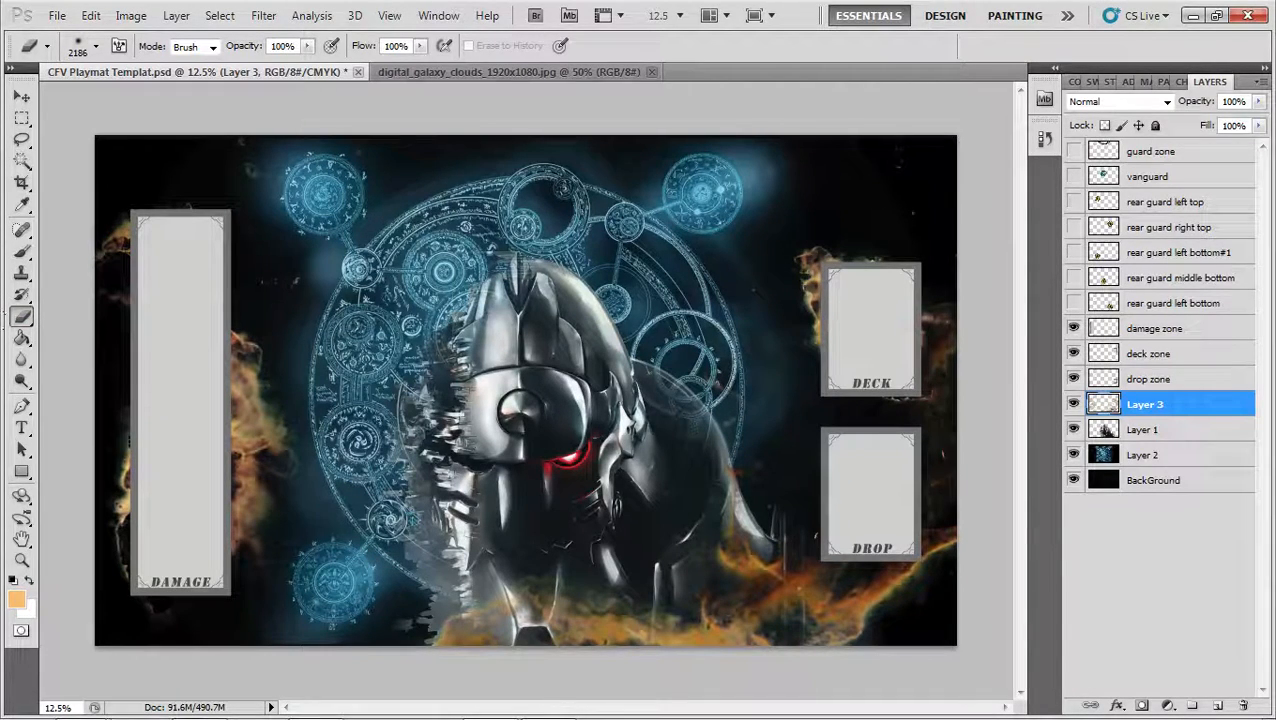
pyautogui.click(58, 467)
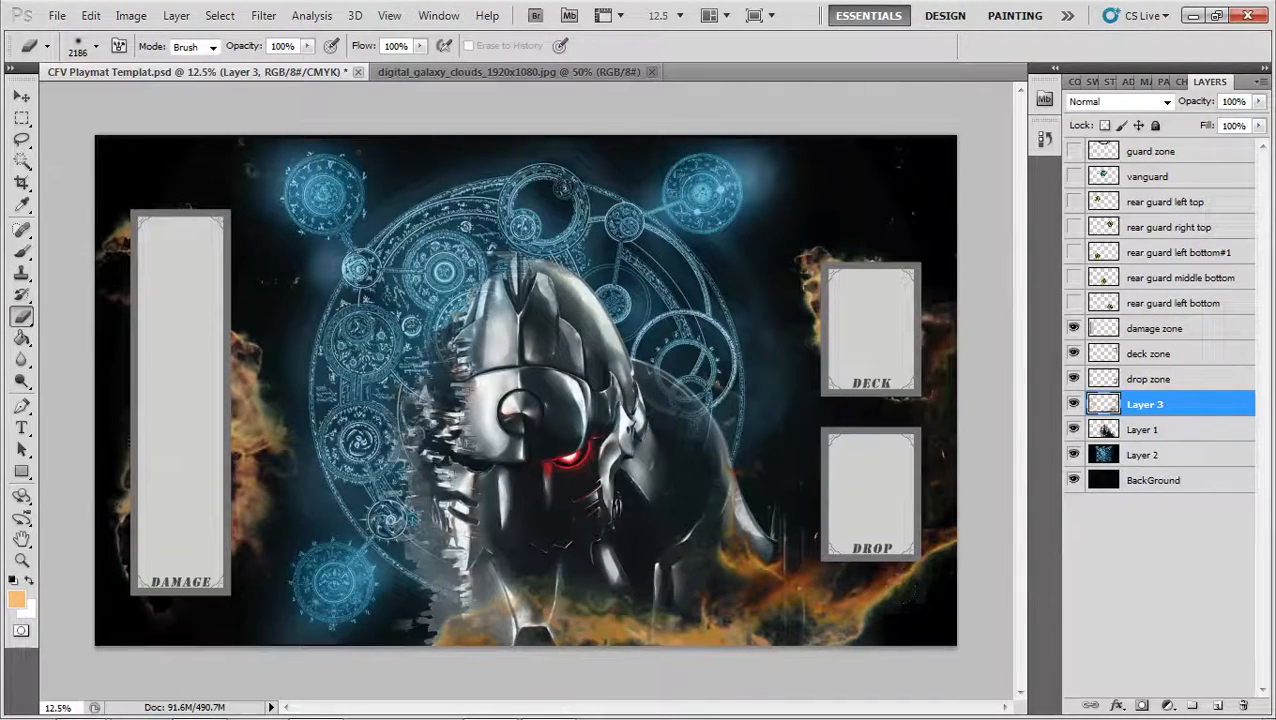
pyautogui.click(882, 682)
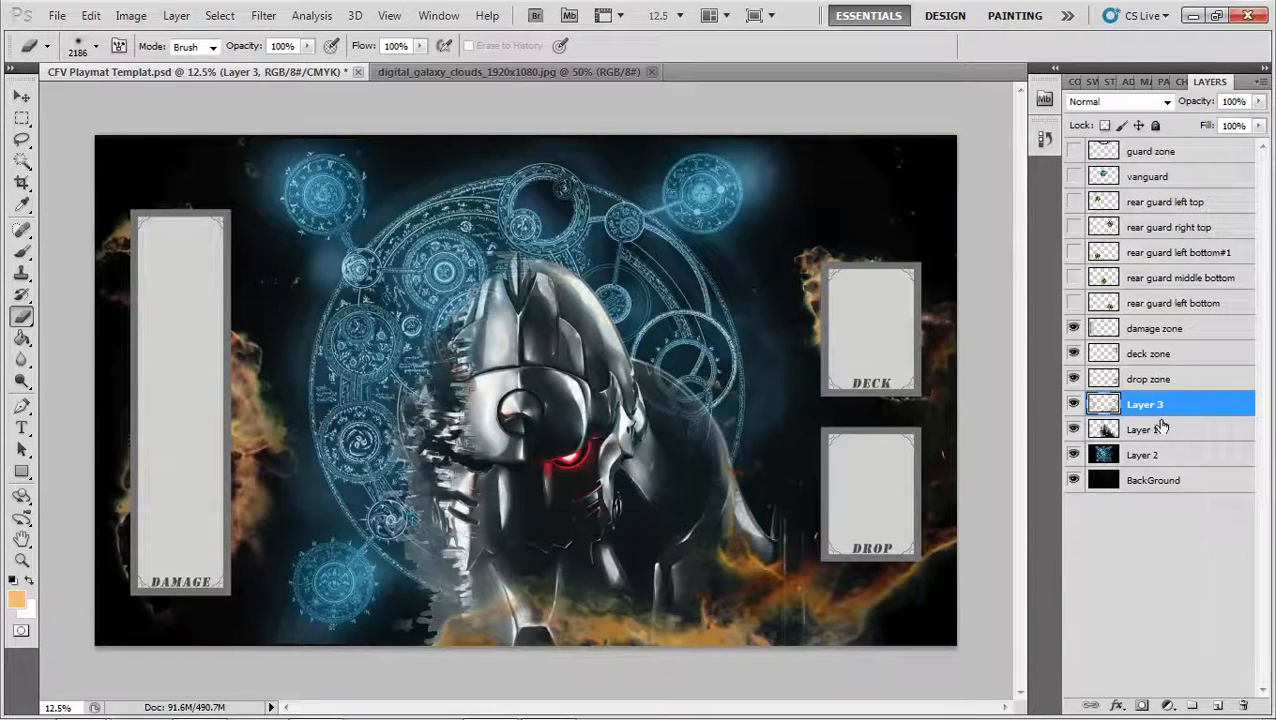
# Add a new layer above Layer 3 and choose a bright blue foreground color for the Paint Bucket
pyautogui.hotkey('ctrl', 'shift', 'n')
pyautogui.press('Return')
pyautogui.press('g')
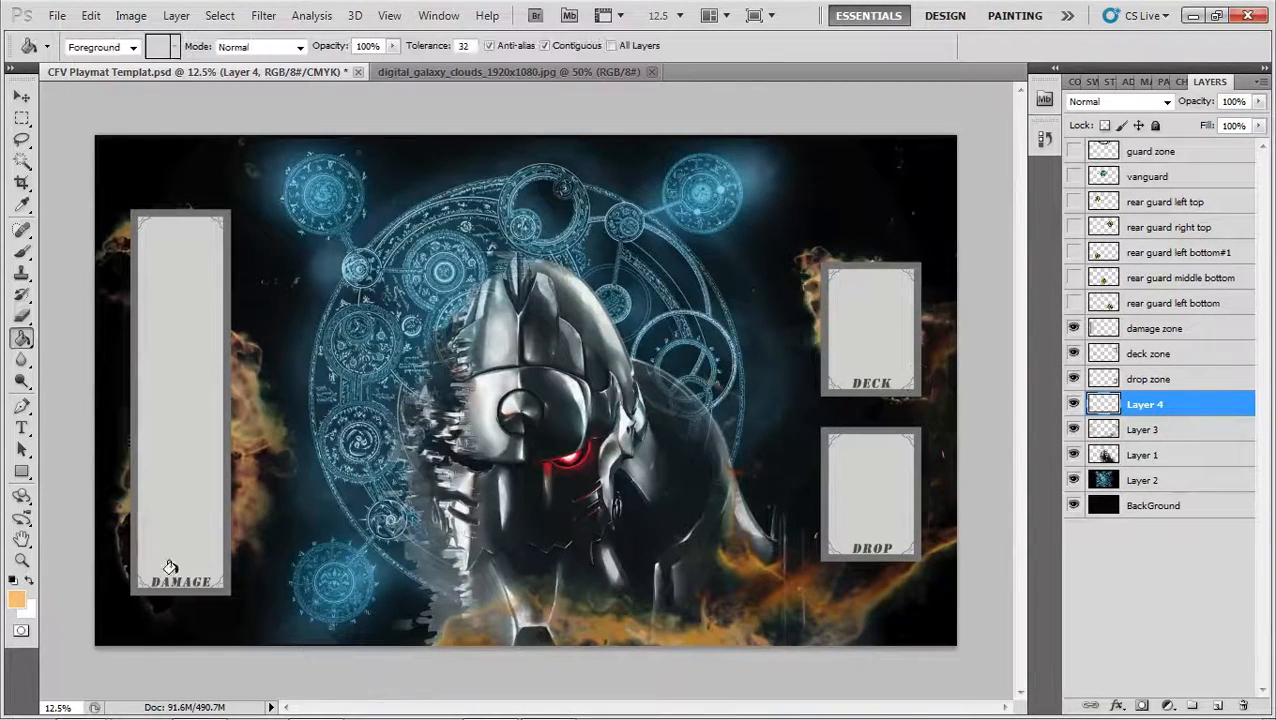
pyautogui.click(16, 599)
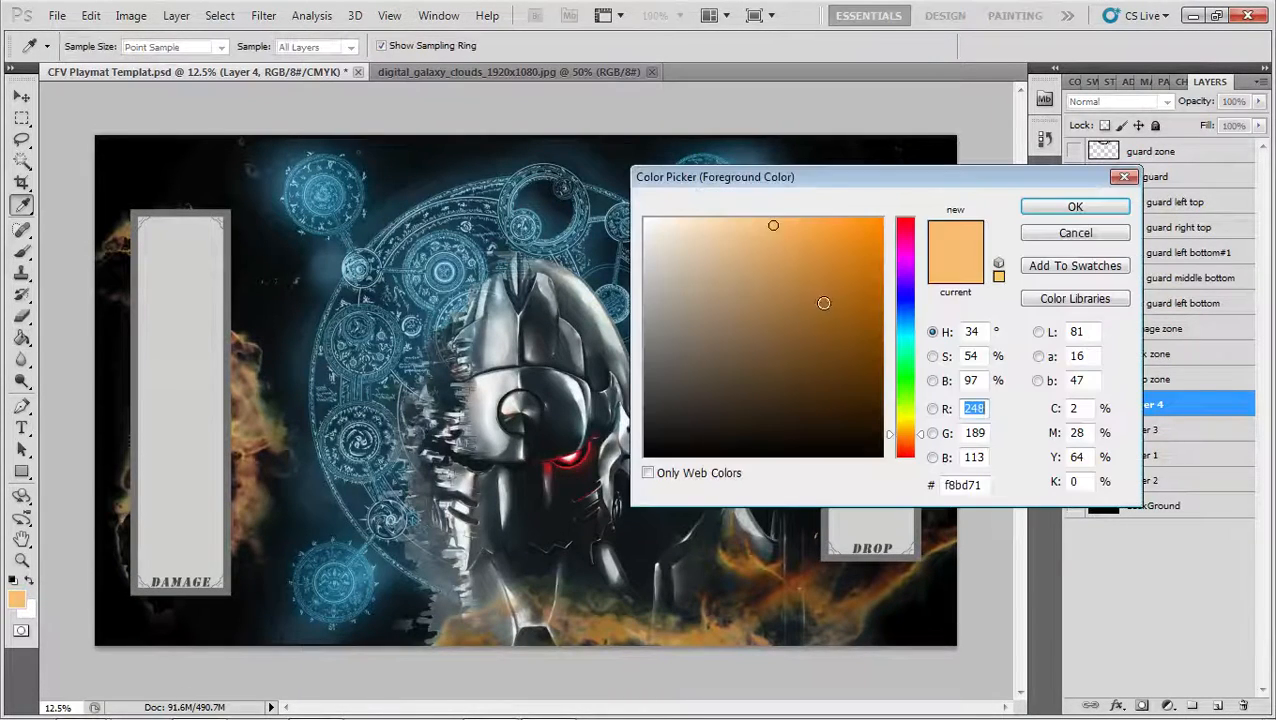
pyautogui.click(908, 321)
pyautogui.moveTo(846, 230); pyautogui.dragTo(830, 220)
pyautogui.click(1068, 208)
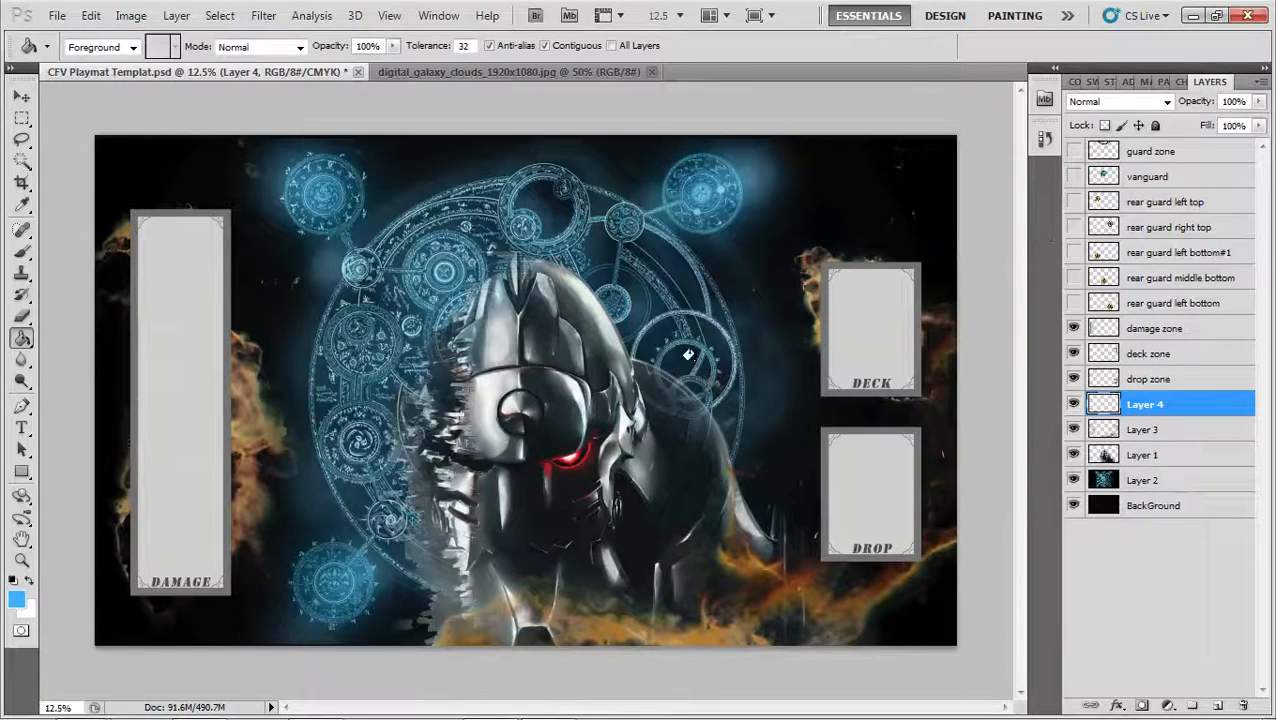
# Fill Layer 4 with the bright blue and clip it to the clouds on Layer 3 with a clipping mask
pyautogui.click(888, 474)
pyautogui.rightClick(1142, 414)
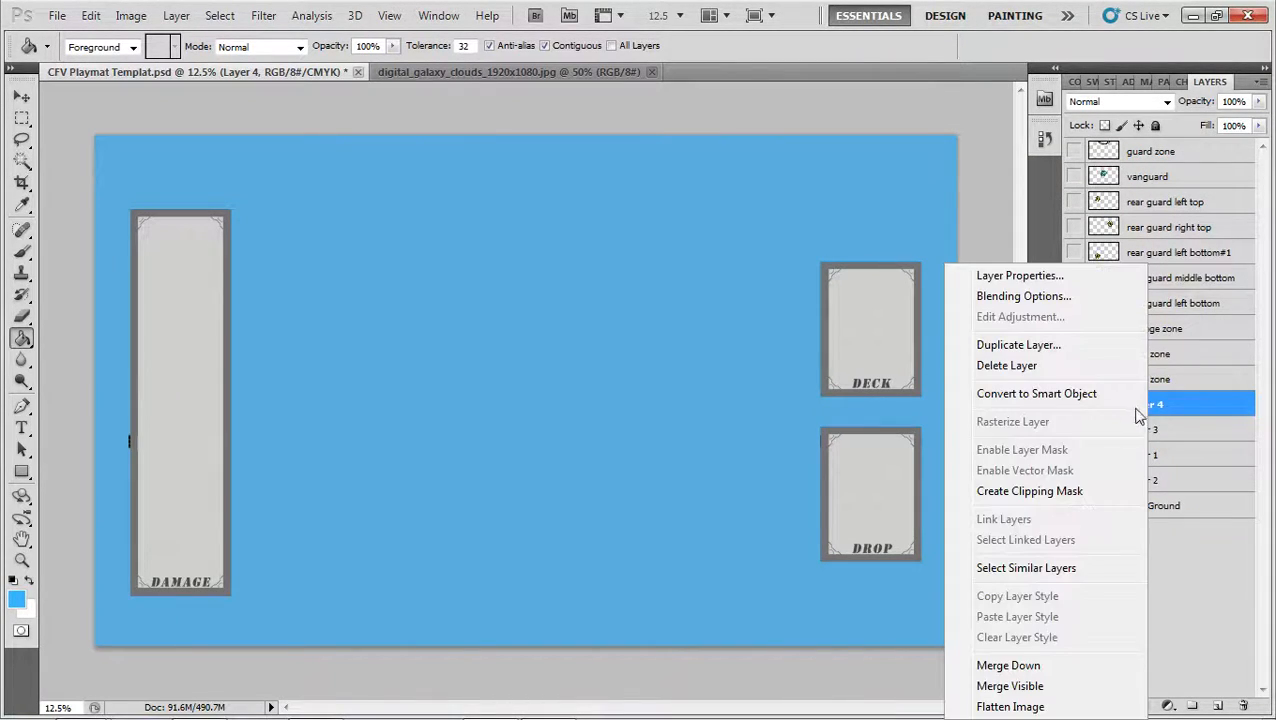
pyautogui.click(1060, 490)
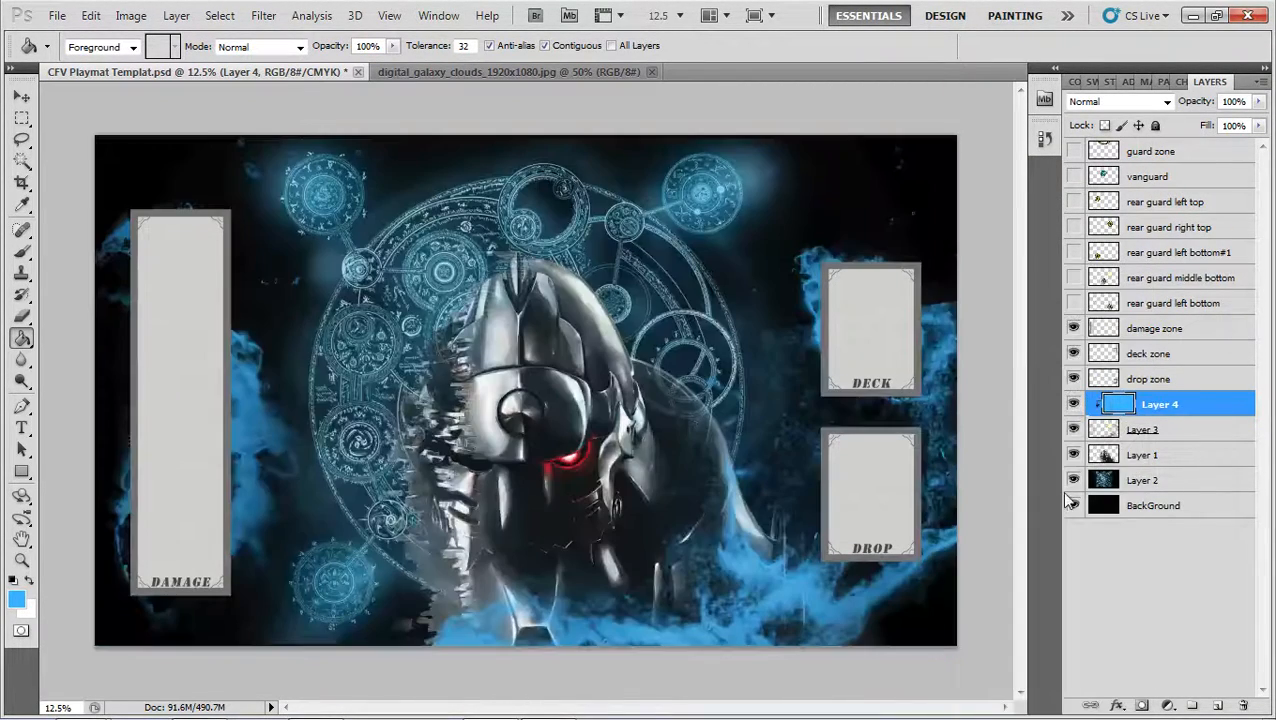
# Merge the clipped blue Layer 4 into a duplicate of Layer 3, keeping the original Layer 3 hidden
pyautogui.click(1182, 443)
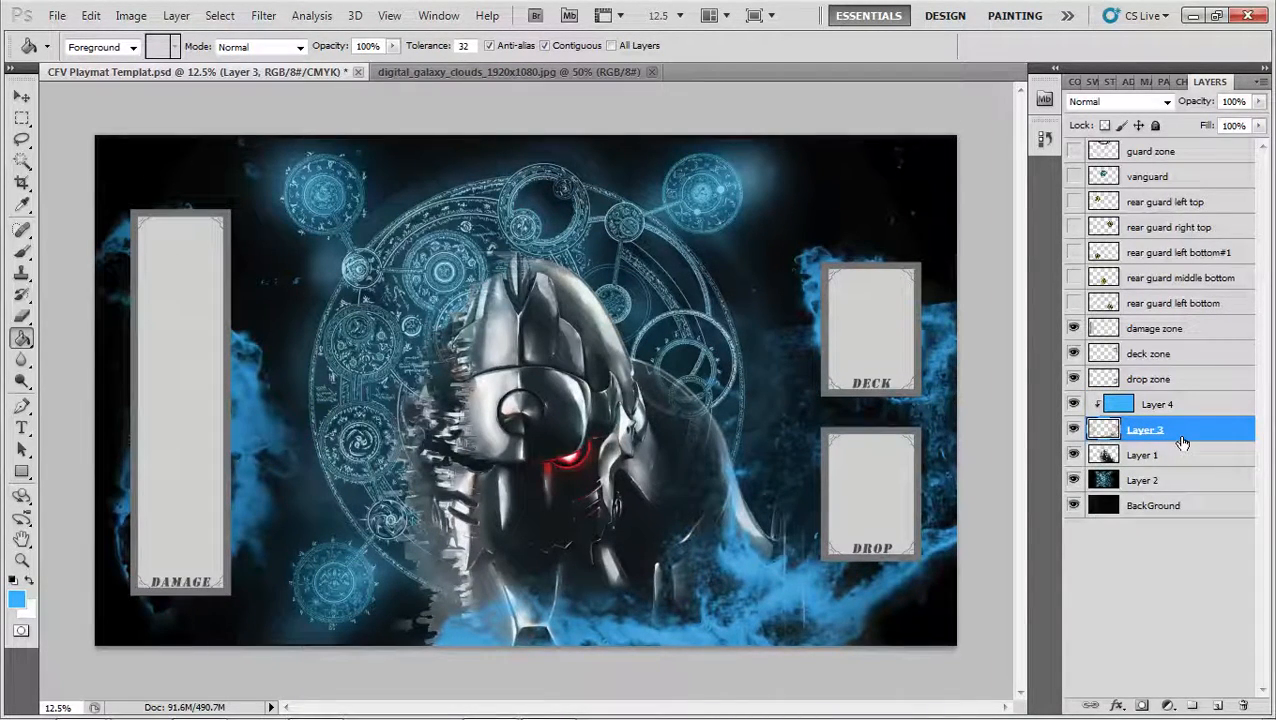
pyautogui.hotkey('ctrl', 'j')
pyautogui.click(1073, 455)
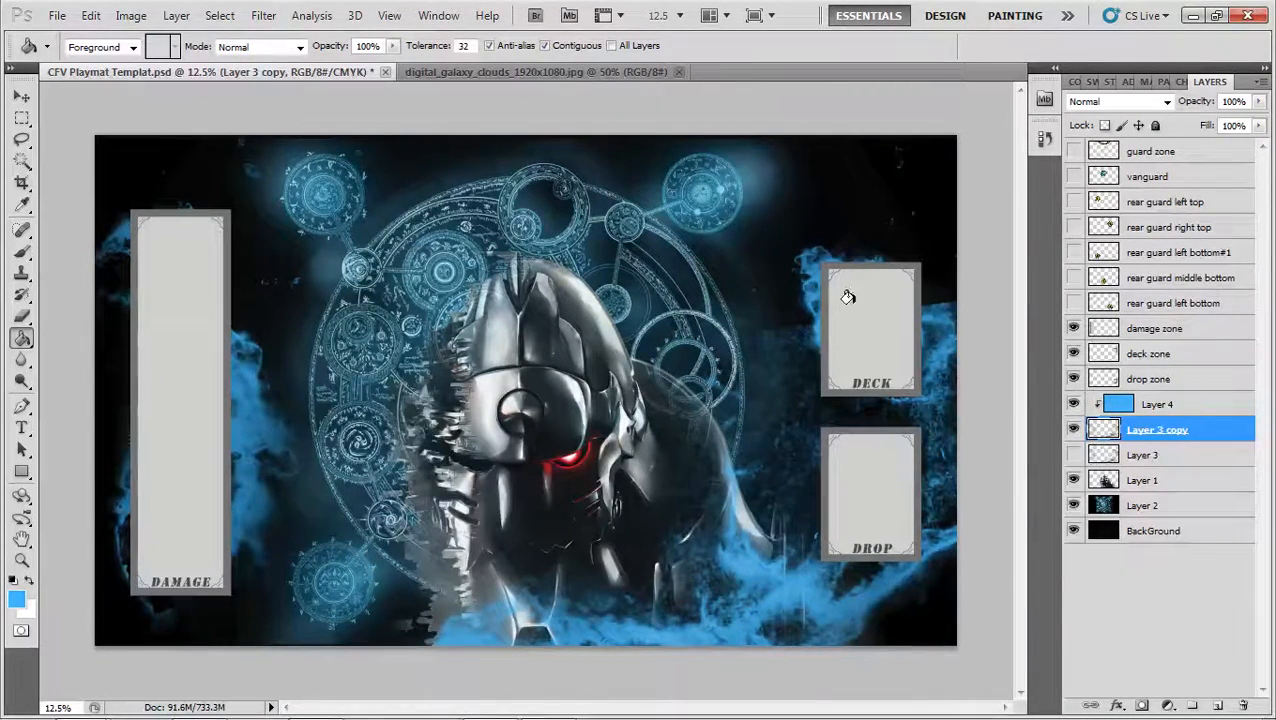
pyautogui.click(1172, 412)
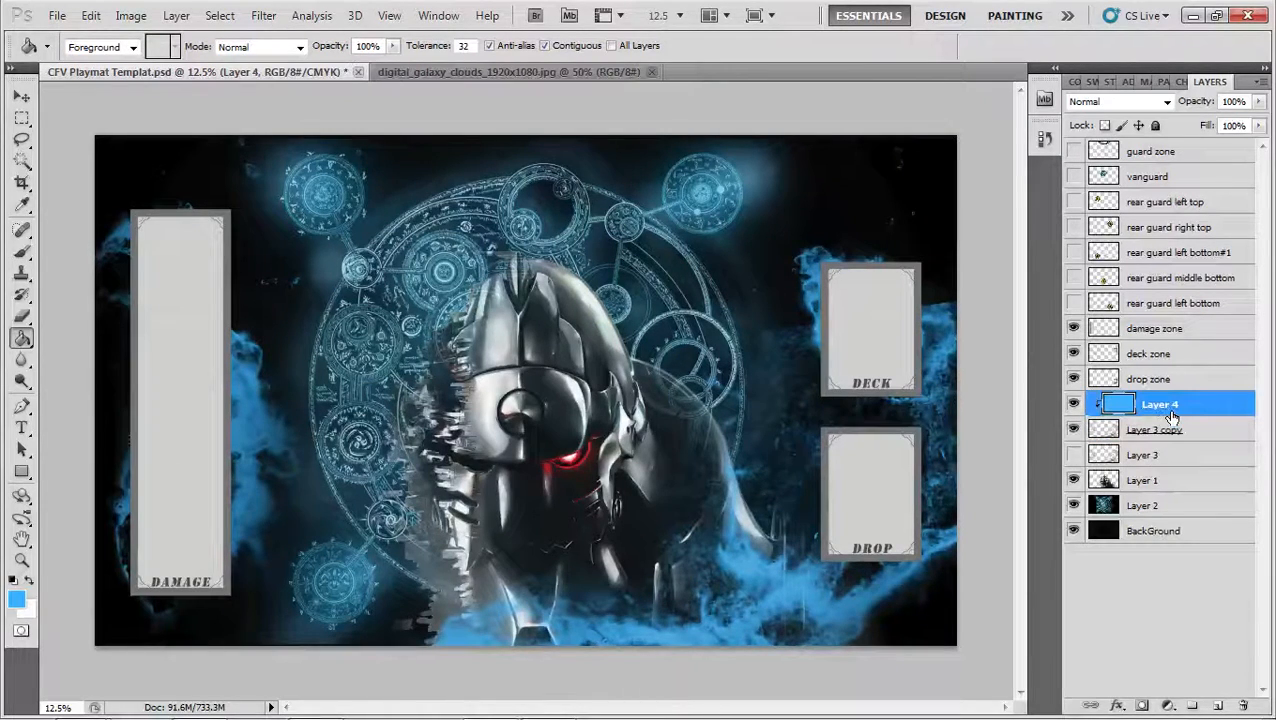
pyautogui.press('Delete')
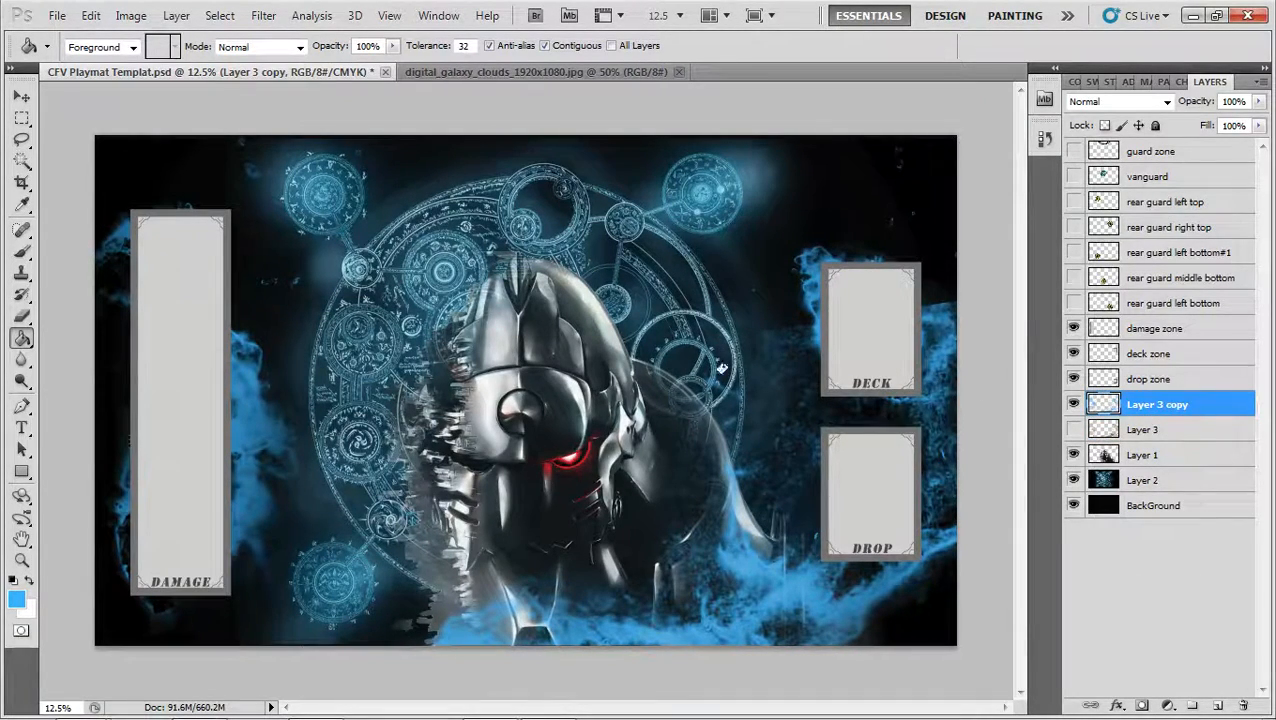
# Erase the stray blue clouds between the transmutation circle and the deck zone on Layer 3 copy with the large soft Eraser
pyautogui.press('e')
pyautogui.click(722, 325)
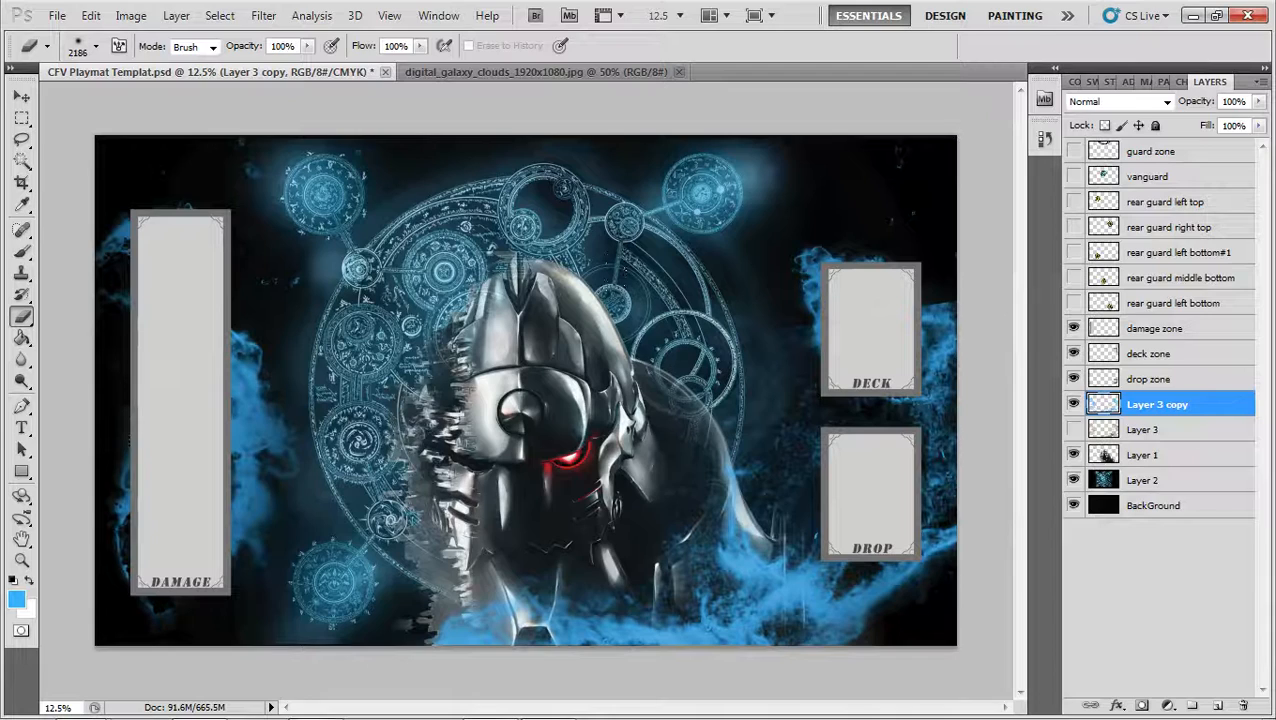
pyautogui.click(710, 318)
# Compare blend modes for Layer 3 copy, starting from Overlay, and settle on Linear Light for the blue clouds
pyautogui.click(1166, 101)
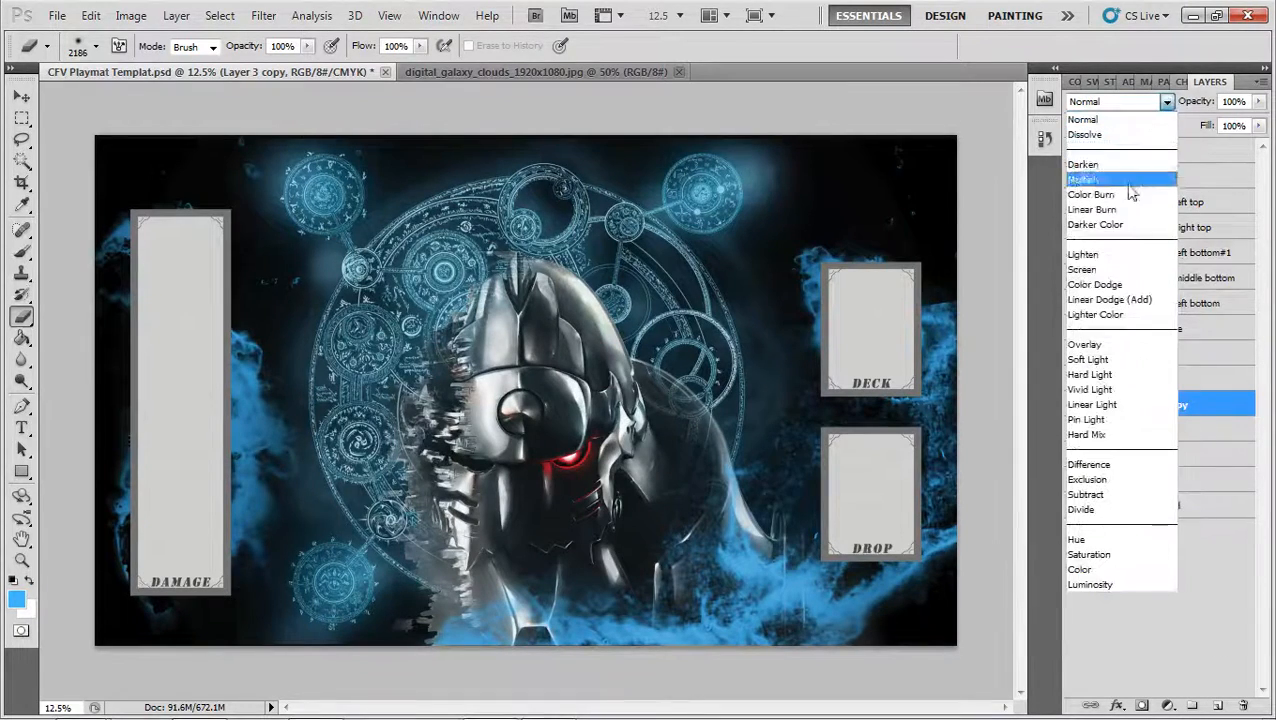
pyautogui.click(1116, 345)
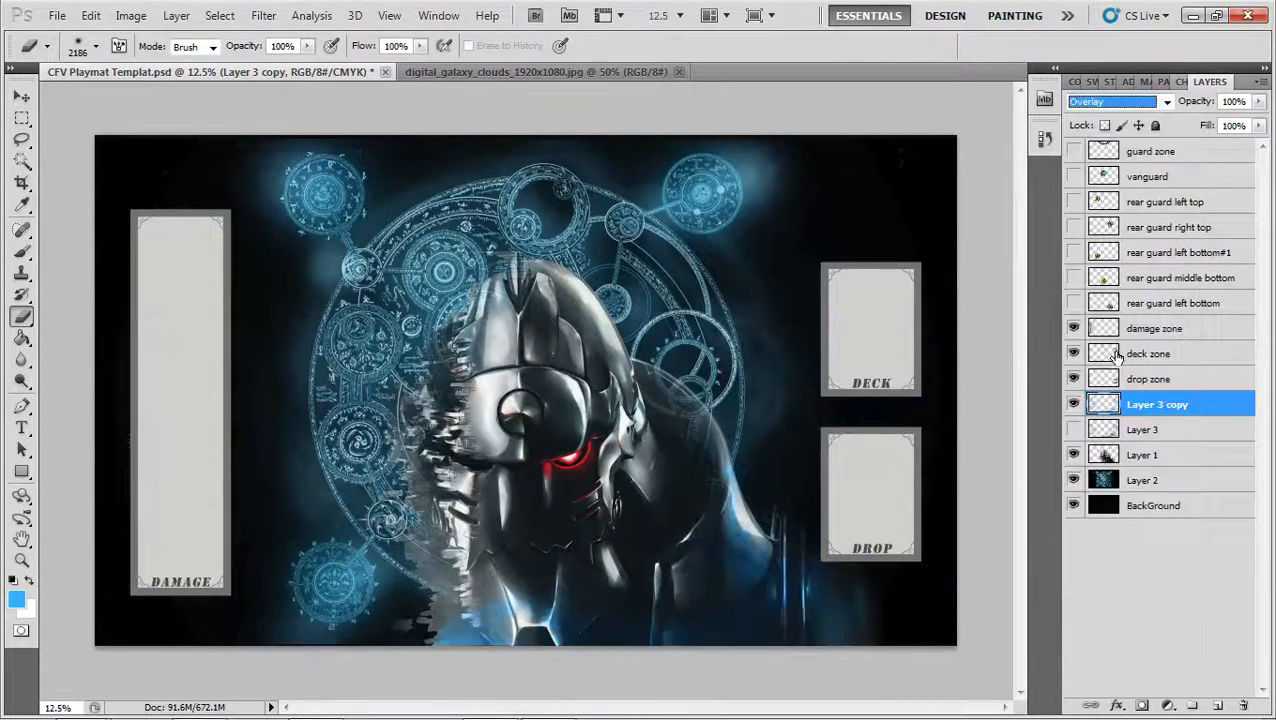
pyautogui.press('Down')
pyautogui.press('Up')
pyautogui.press('Down')
pyautogui.press('Down')
pyautogui.press('Down')
pyautogui.press('Down')
pyautogui.press('Down')
pyautogui.press('Down')
pyautogui.press('Down')
pyautogui.press('Down')
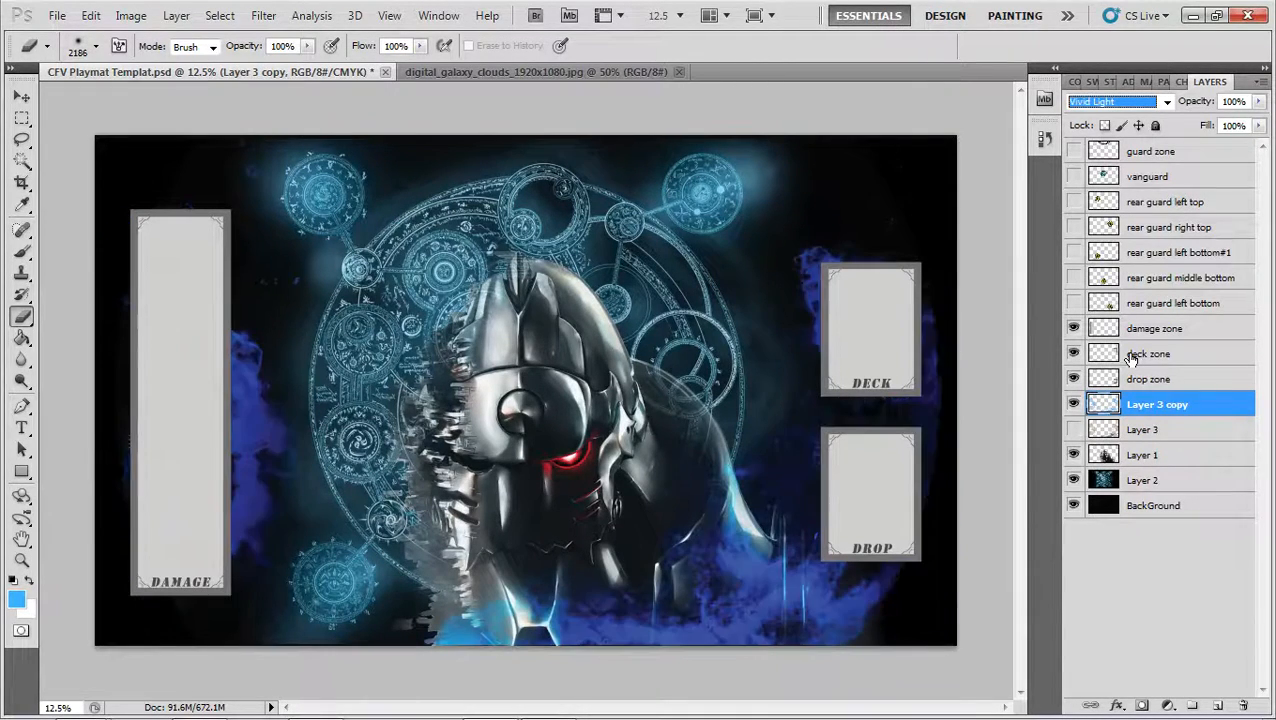
pyautogui.press('Down')
pyautogui.press('Down')
pyautogui.press('Down')
pyautogui.press('Down')
pyautogui.press('Down')
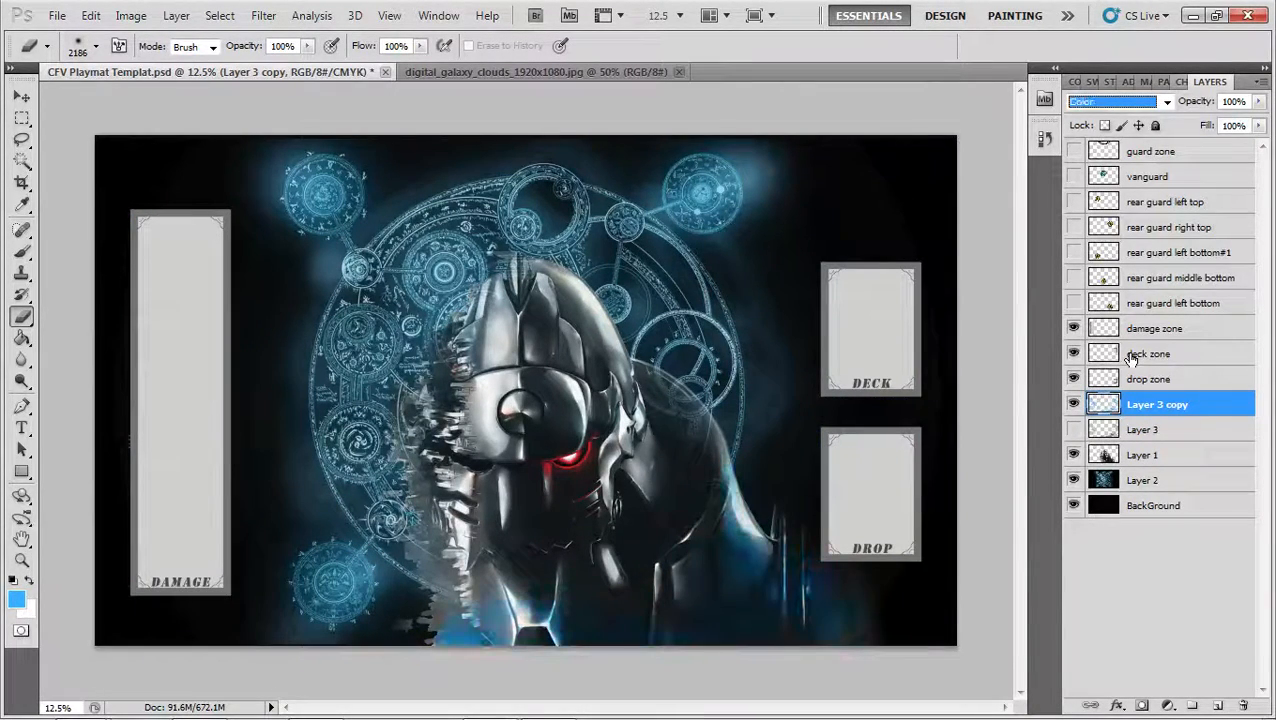
pyautogui.press('Down')
pyautogui.press('Down')
pyautogui.press('Down')
pyautogui.press('Down')
pyautogui.press('Down')
pyautogui.press('Down')
pyautogui.press('Down')
pyautogui.press('Down')
pyautogui.press('Down')
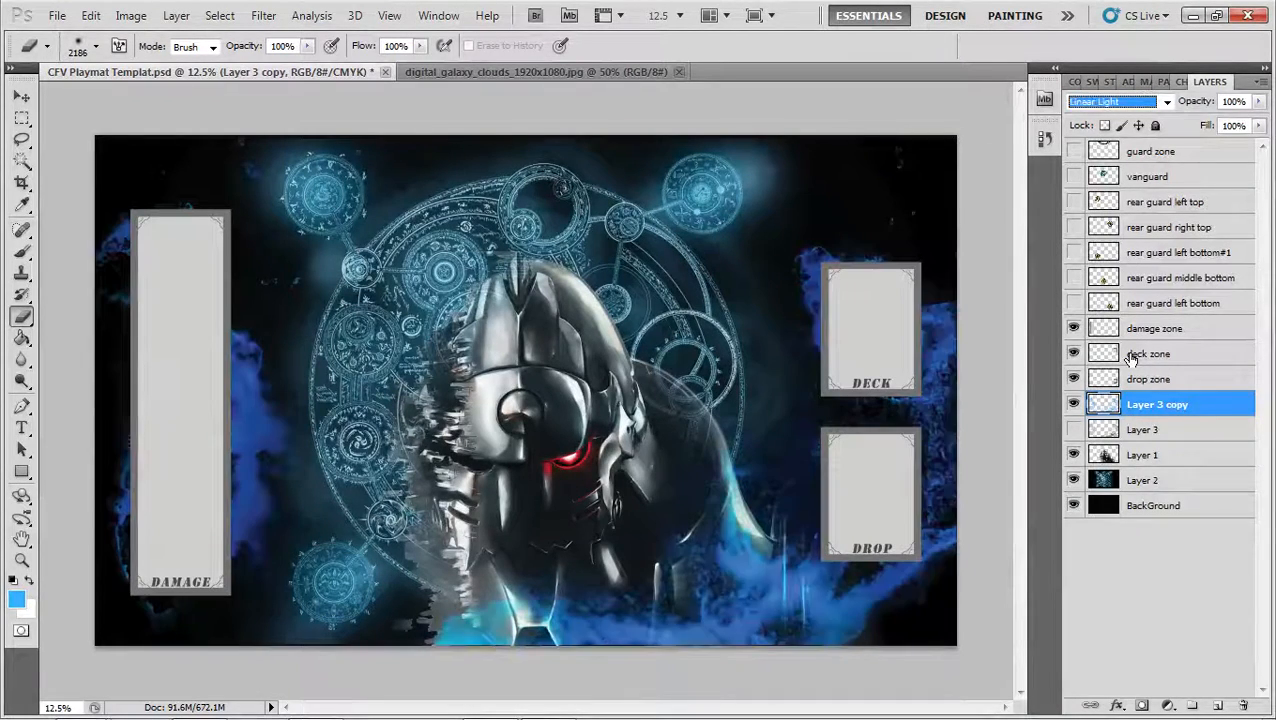
pyautogui.press('Down')
pyautogui.press('Down')
pyautogui.press('Down')
pyautogui.press('Down')
pyautogui.press('Down')
pyautogui.press('Down')
pyautogui.press('Down')
pyautogui.press('Down')
pyautogui.press('Down')
pyautogui.press('Down')
pyautogui.press('Down')
pyautogui.press('Down')
pyautogui.press('Down')
pyautogui.press('Down')
pyautogui.press('Down')
pyautogui.press('Down')
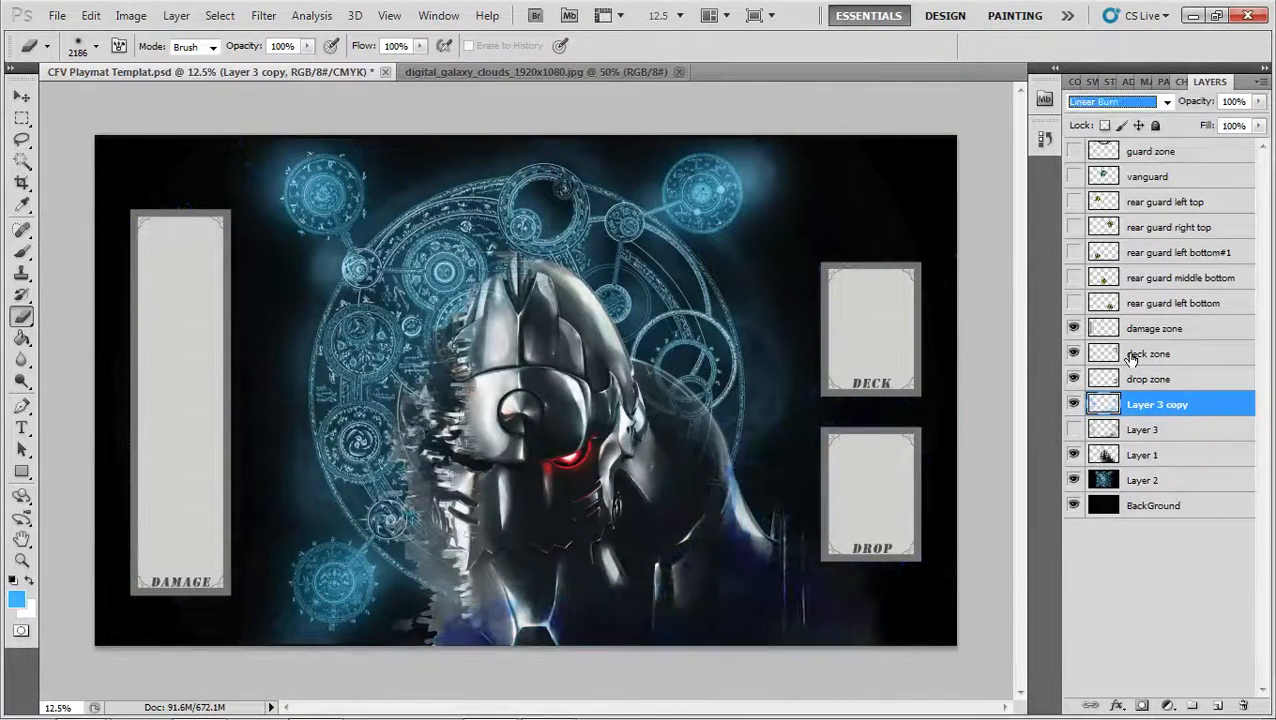
pyautogui.press('Down')
pyautogui.press('Down')
pyautogui.press('Down')
pyautogui.press('Down')
pyautogui.press('Down')
pyautogui.press('Down')
pyautogui.press('Down')
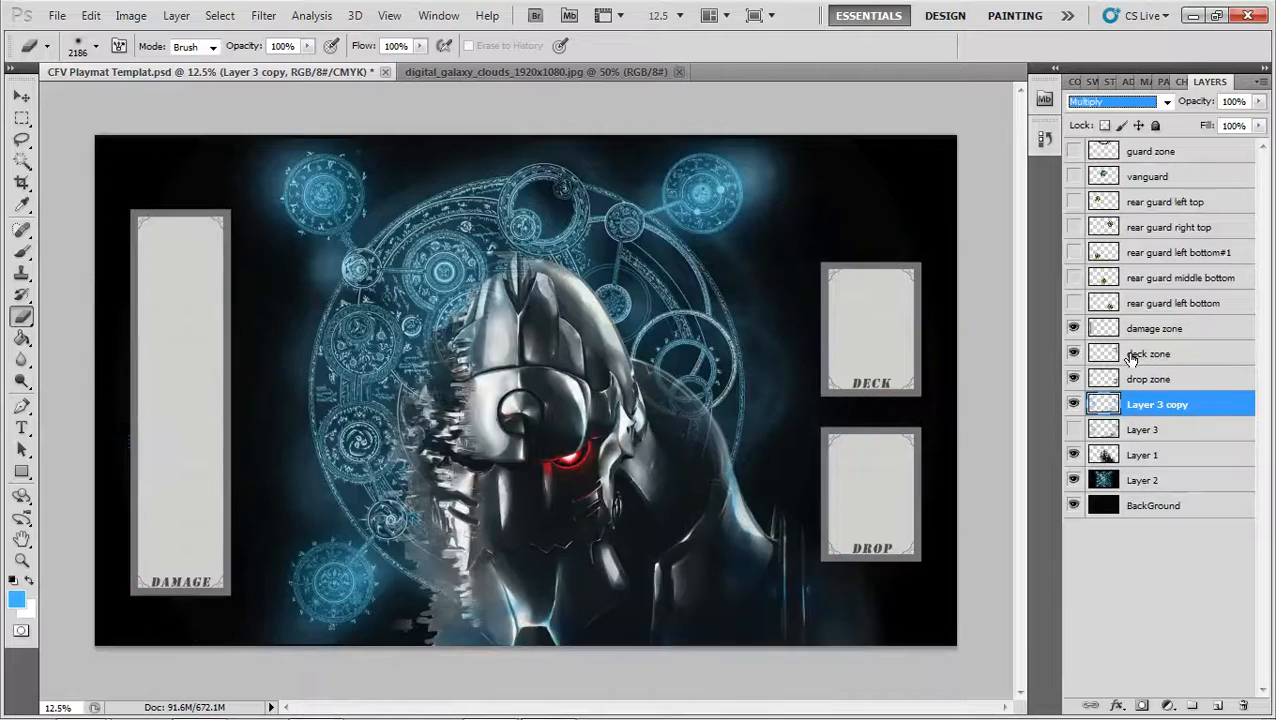
pyautogui.press('Down')
pyautogui.press('Down')
pyautogui.press('Down')
pyautogui.press('Down')
pyautogui.press('Down')
pyautogui.press('Down')
pyautogui.press('Down')
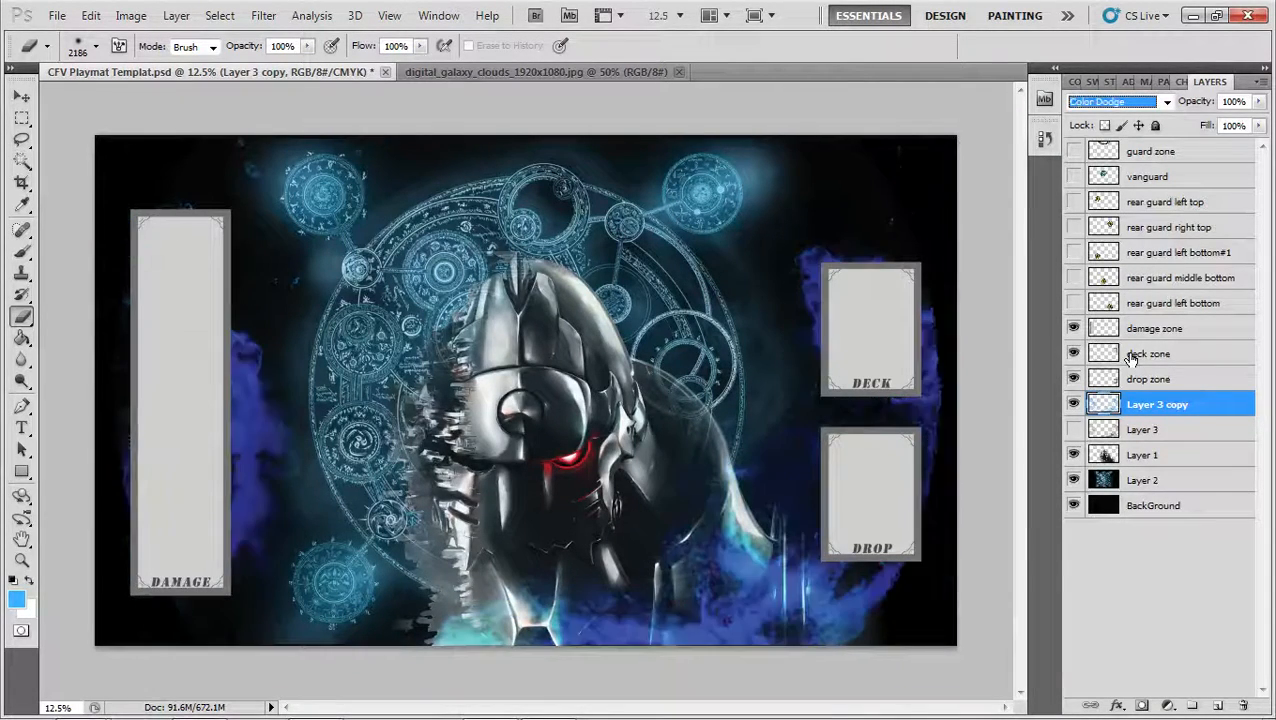
pyautogui.press('Down')
pyautogui.press('Down')
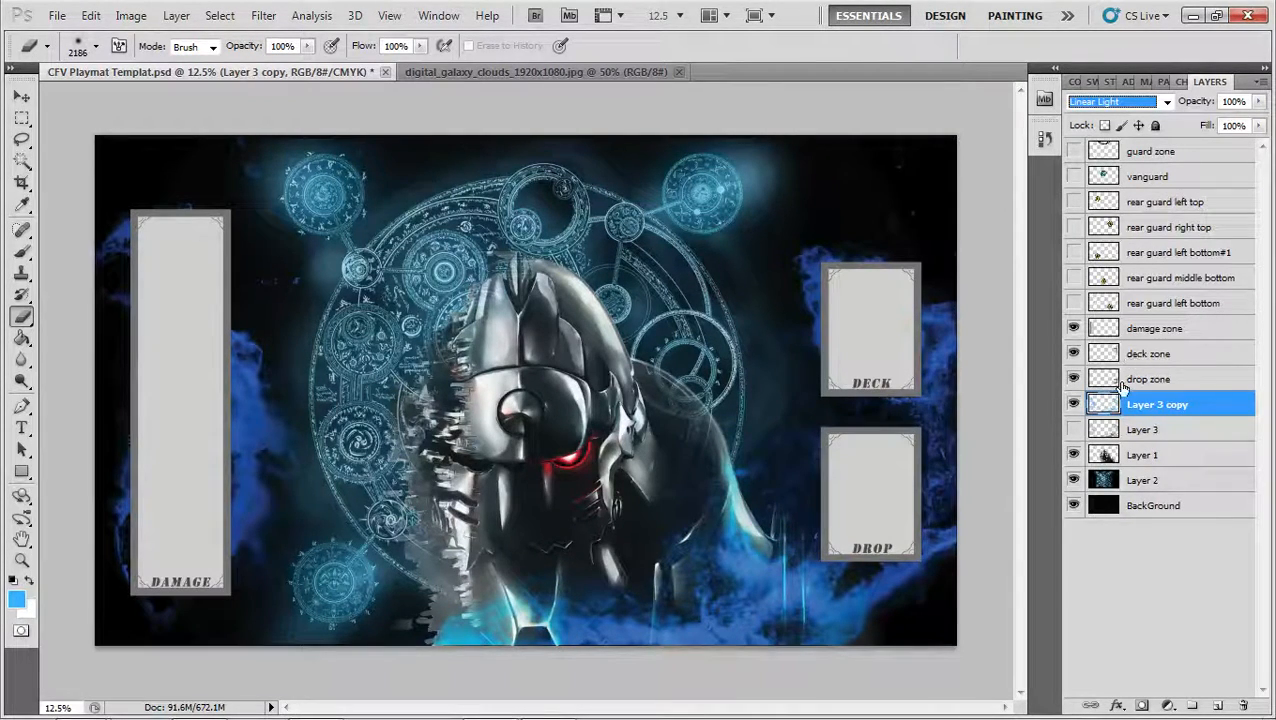
# Lower the opacity of Layer 3 copy to 54% to make the blue clouds subtler
pyautogui.click(1259, 101)
pyautogui.moveTo(1257, 122); pyautogui.dragTo(1219, 121)
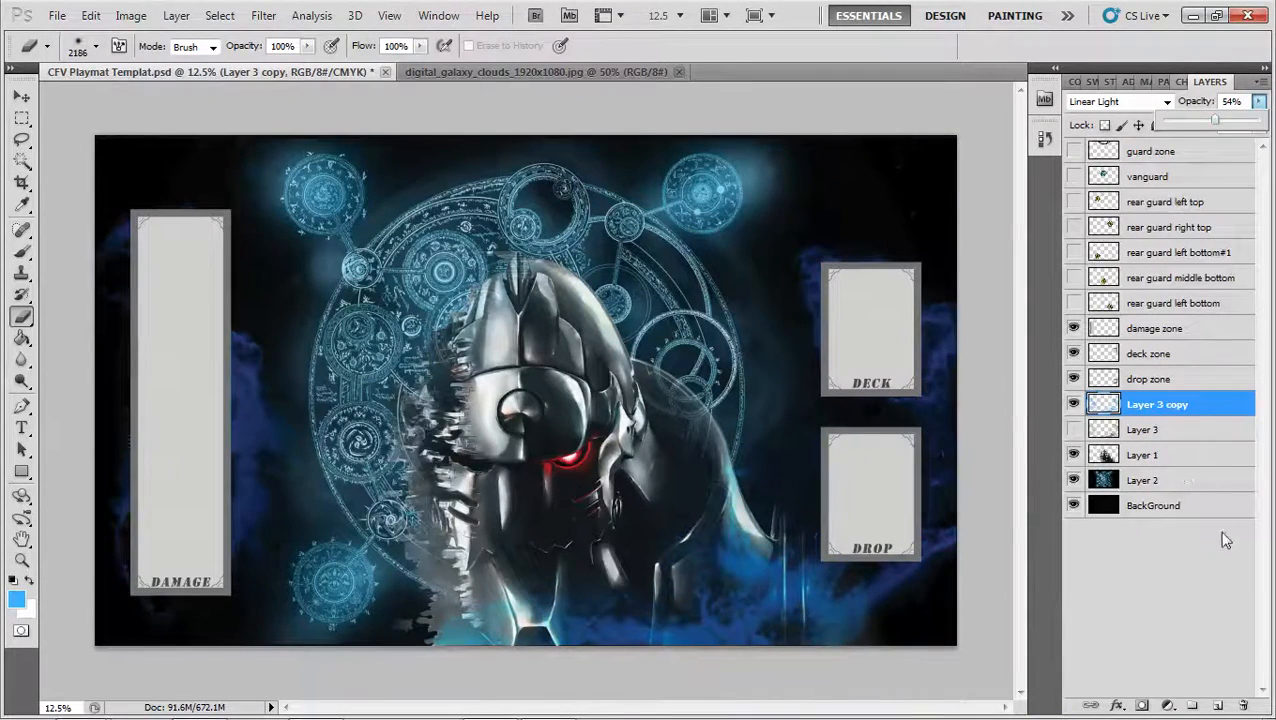
pyautogui.click(1190, 415)
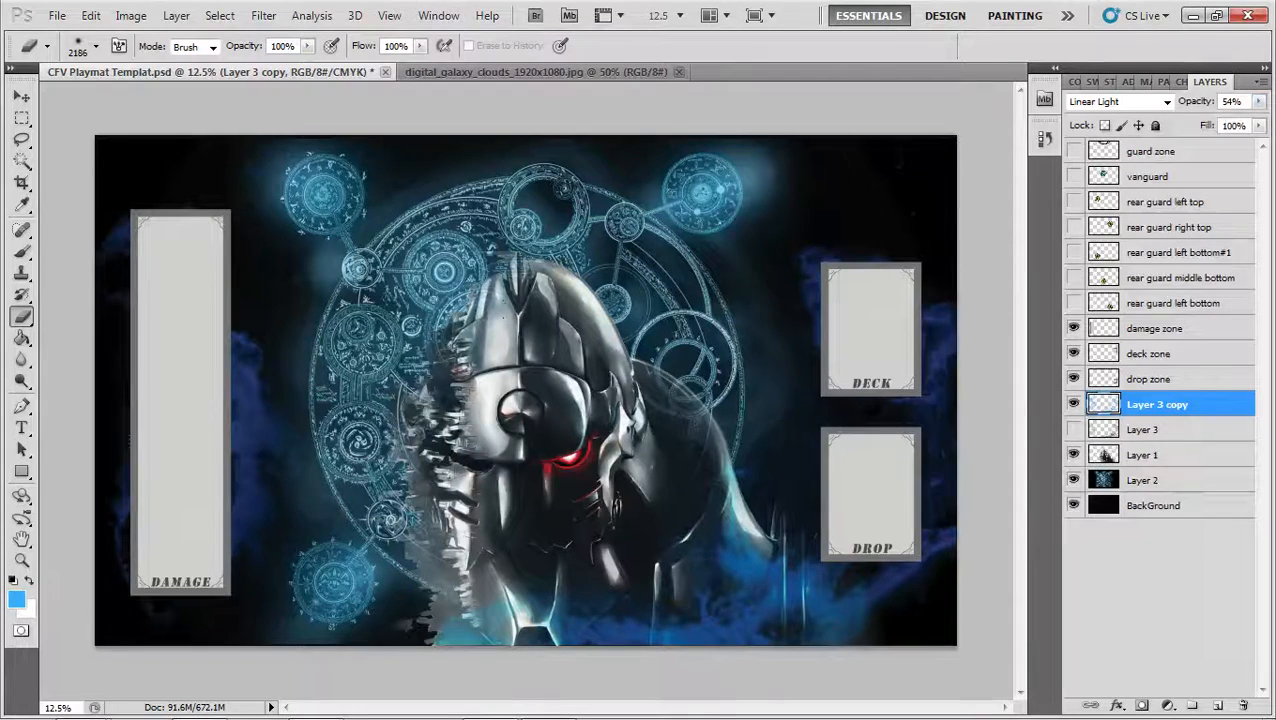
# Preview the vanguard and guard zone layers over the artwork one at a time, hiding each again
pyautogui.click(1134, 158)
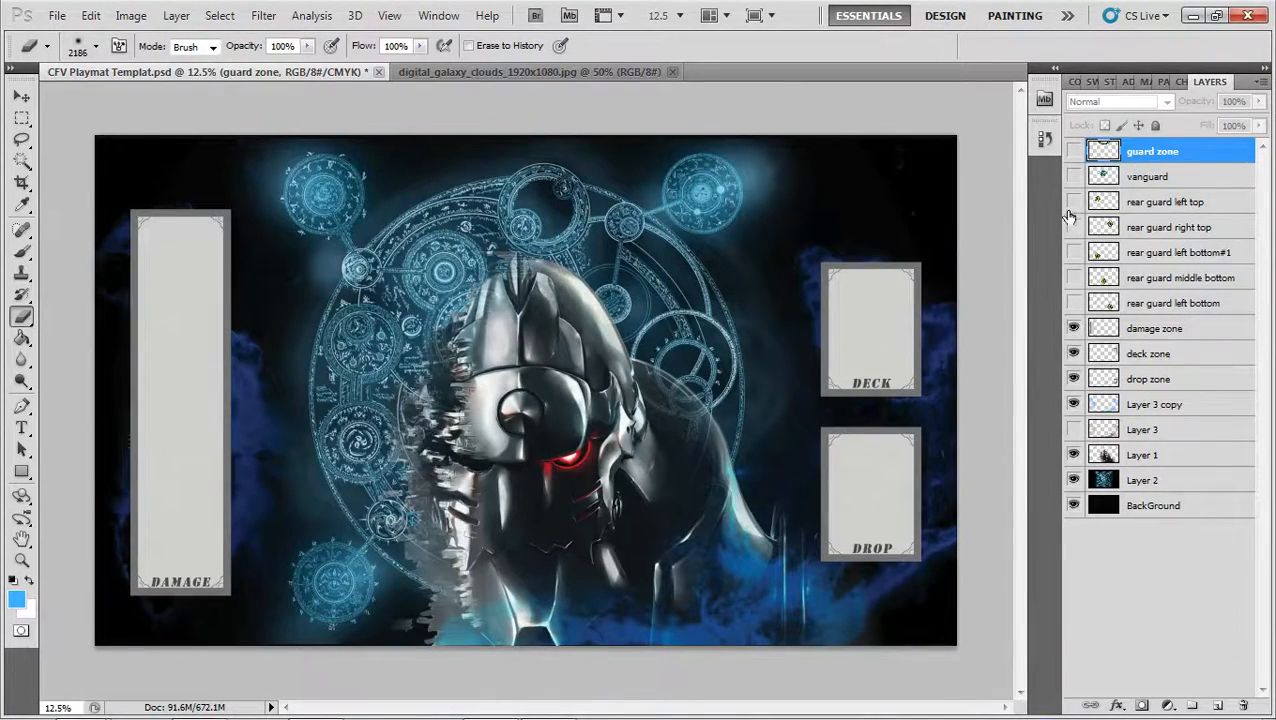
pyautogui.click(1073, 177)
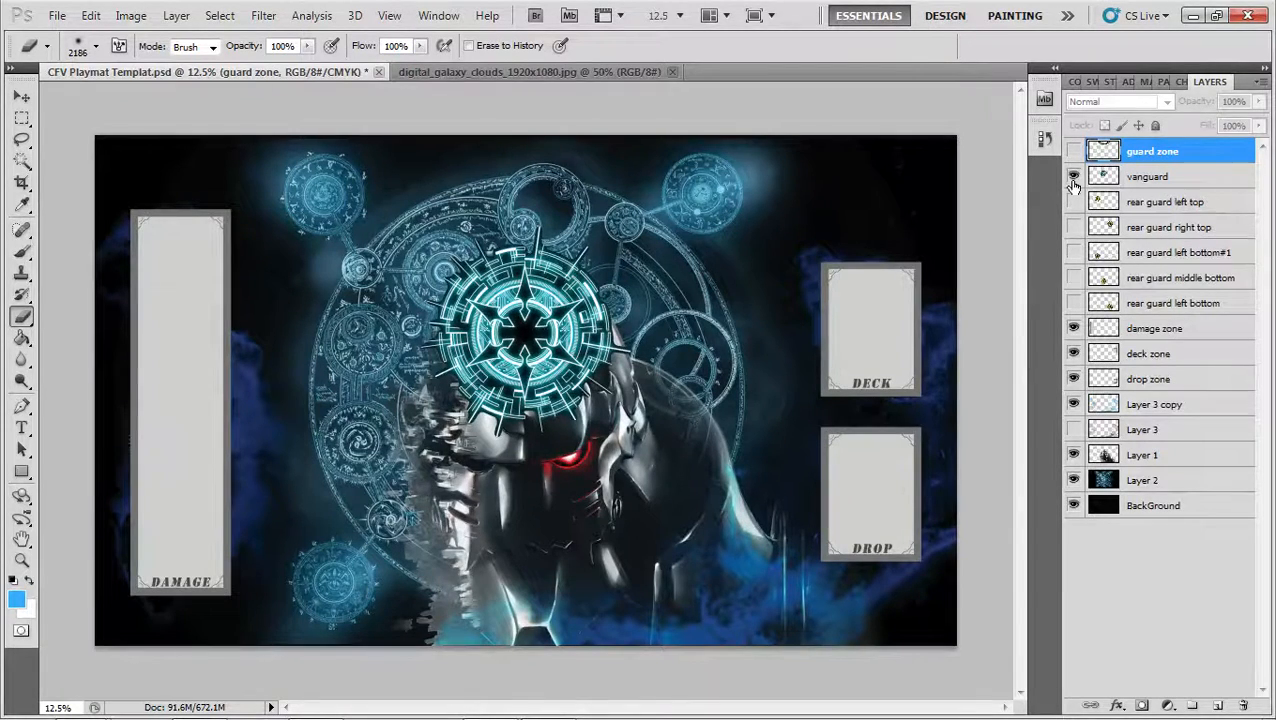
pyautogui.click(1073, 177)
pyautogui.click(1073, 151)
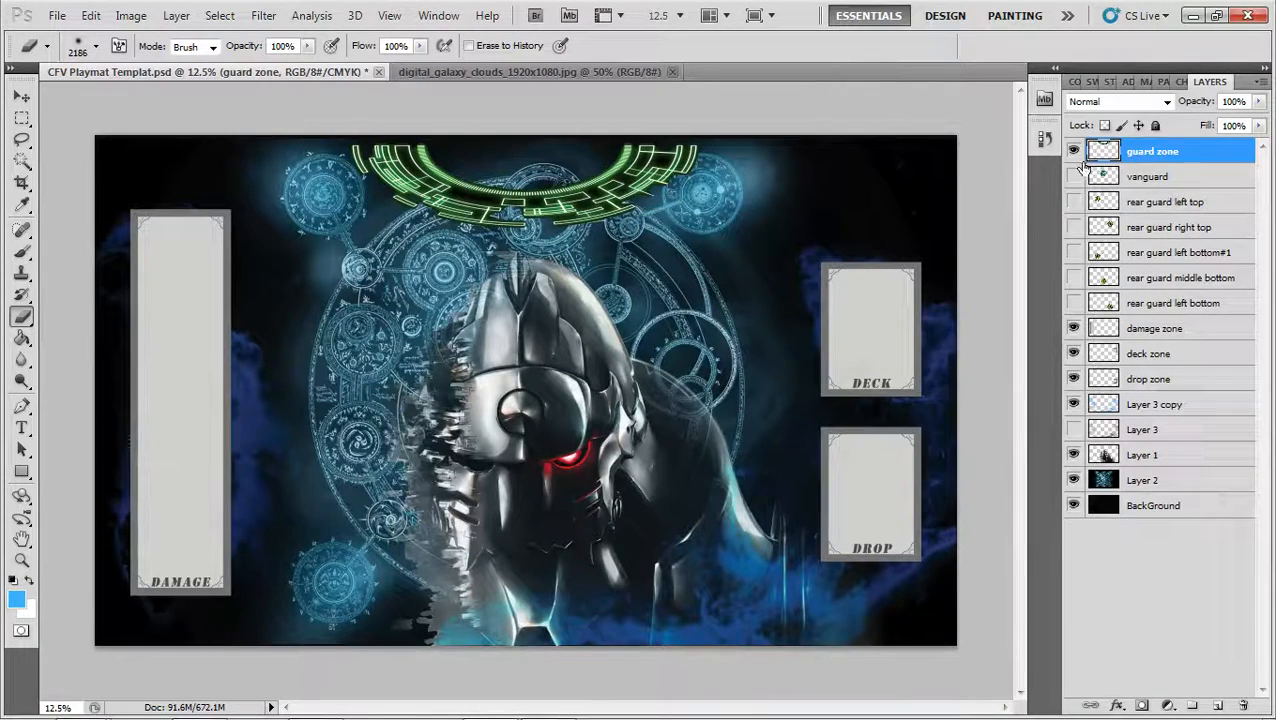
pyautogui.click(1073, 151)
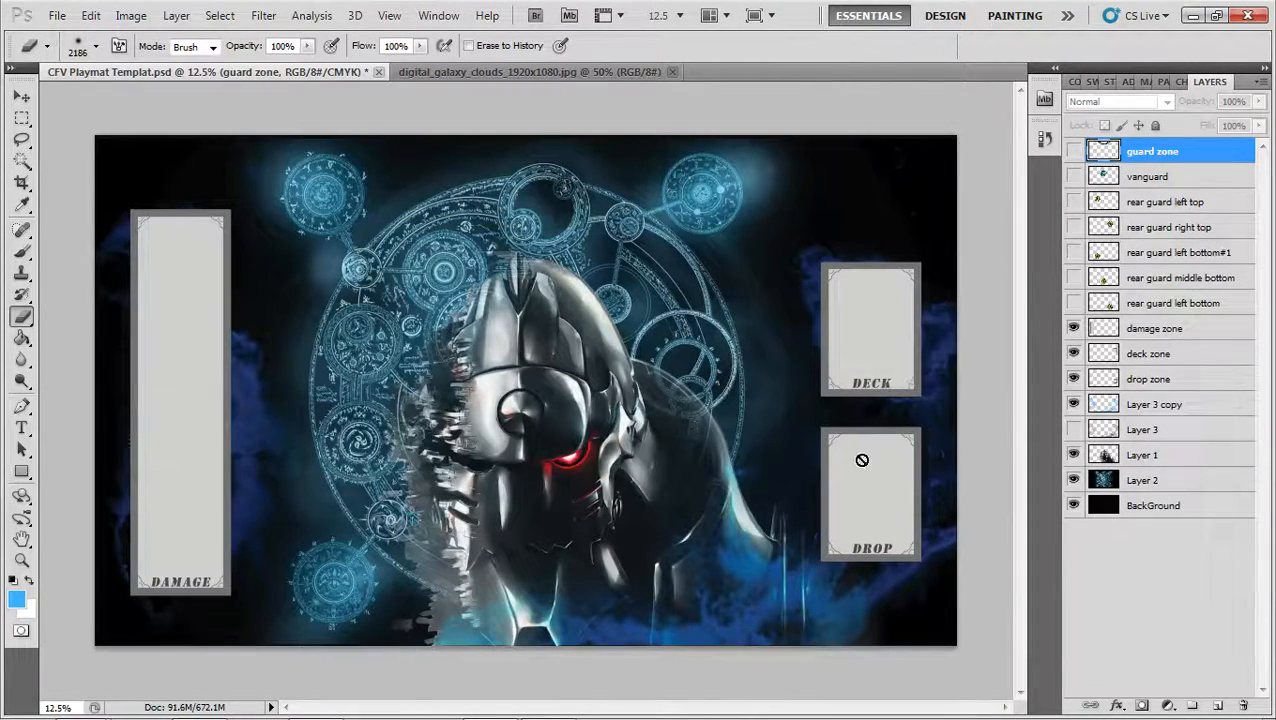